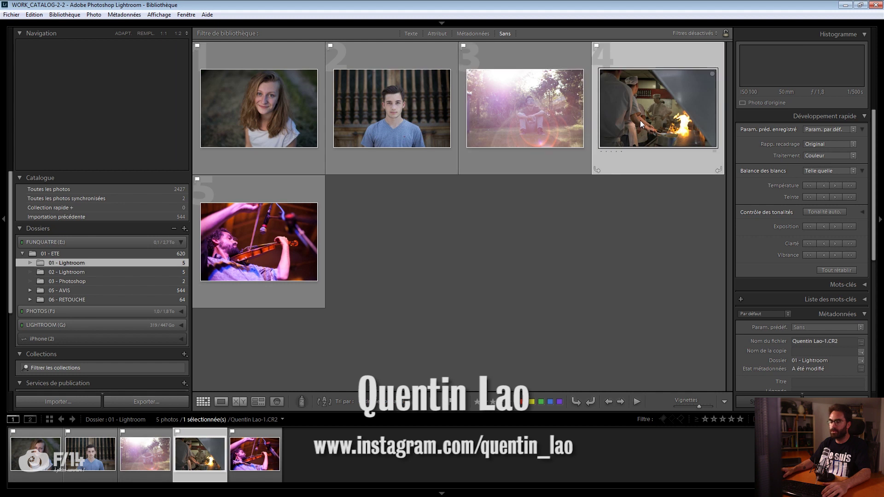
# Step: Convert the young woman's portrait to black and white with exposure +1.23, contrast +96, highlights −81, shadows +32, whites −55 and blacks +11
pyautogui.click(239, 251)
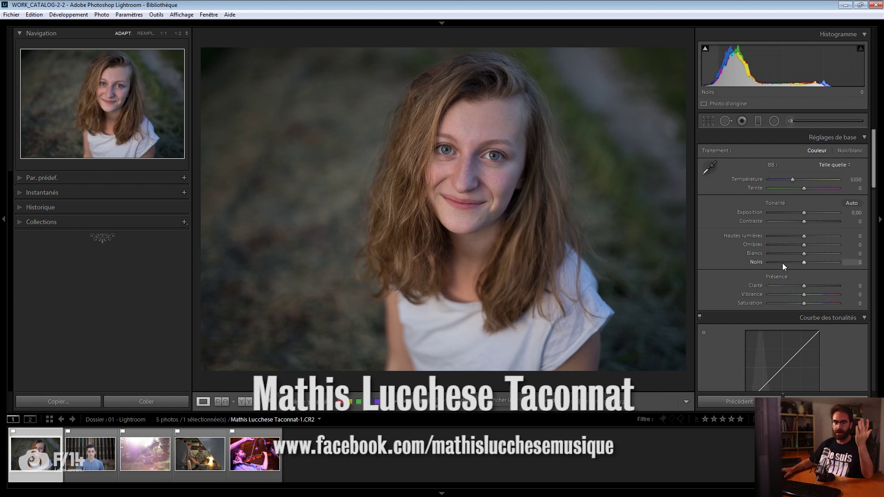
pyautogui.click(859, 152)
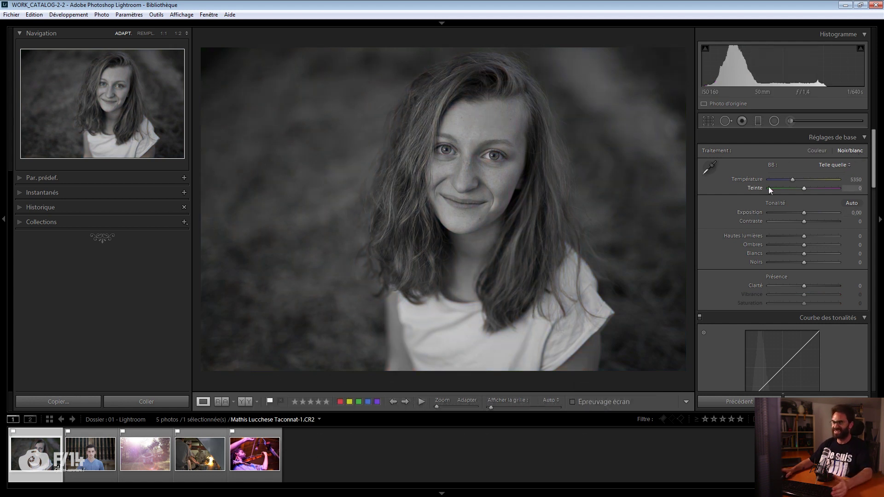
pyautogui.moveTo(805, 213); pyautogui.dragTo(775, 233)
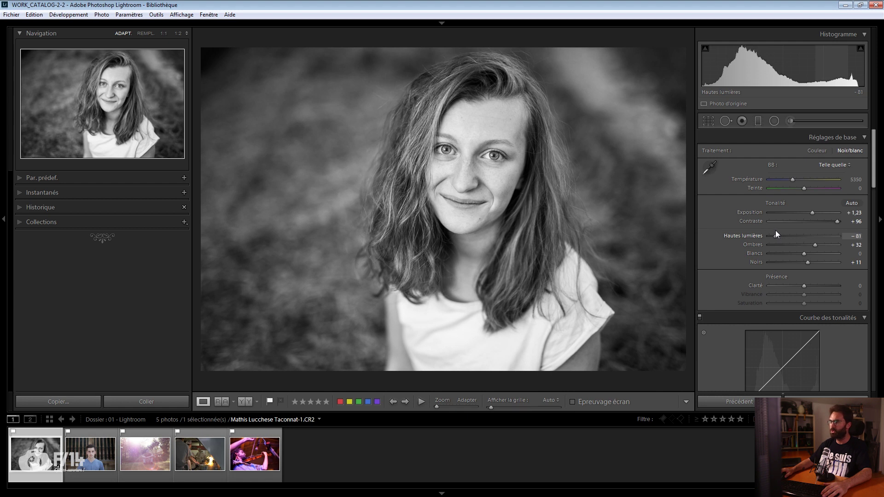
pyautogui.click(791, 254)
pyautogui.moveTo(786, 255); pyautogui.dragTo(785, 254)
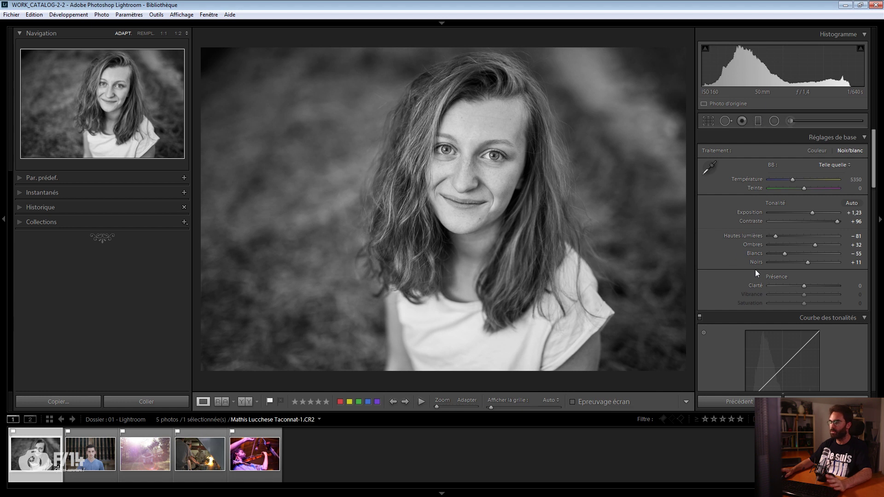
# Step: Compare the portrait's initial black-and-white conversion with its latest tonal adjustment through the edit history
pyautogui.scroll(-3, 758, 276)
pyautogui.click(48, 207)
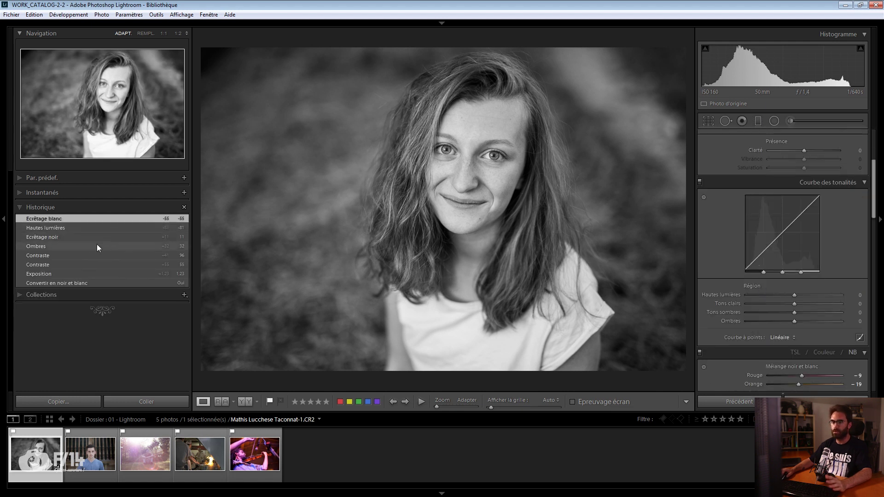
pyautogui.click(58, 282)
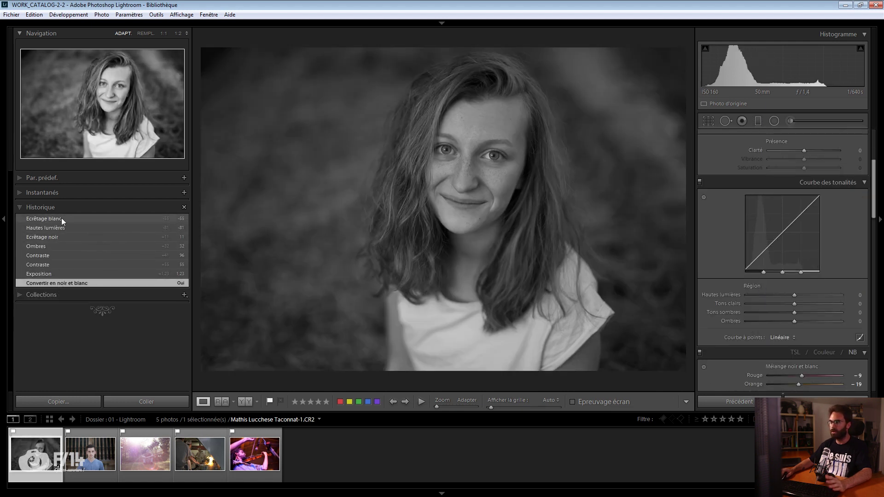
pyautogui.click(62, 218)
pyautogui.press('\\')
pyautogui.press('\\')
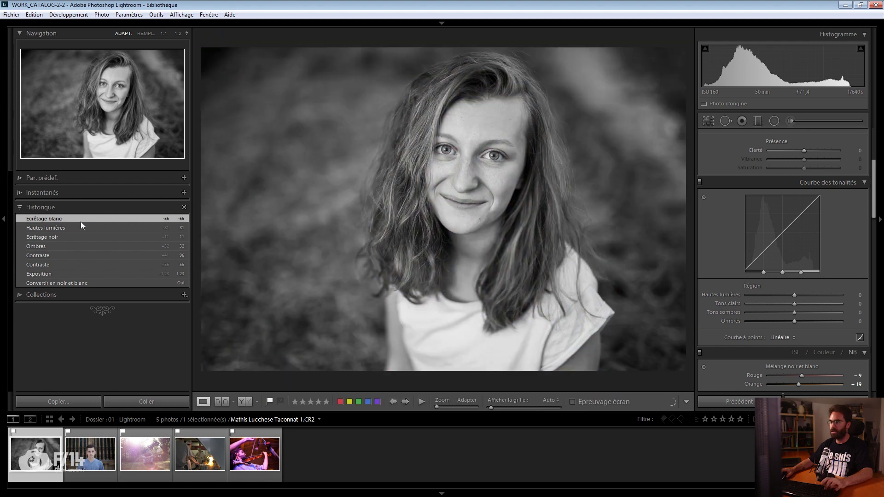
pyautogui.click(67, 283)
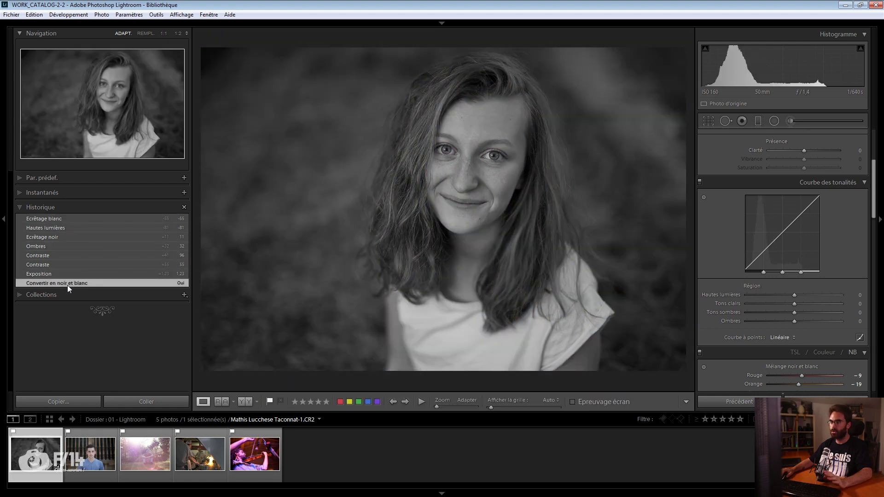
pyautogui.click(70, 218)
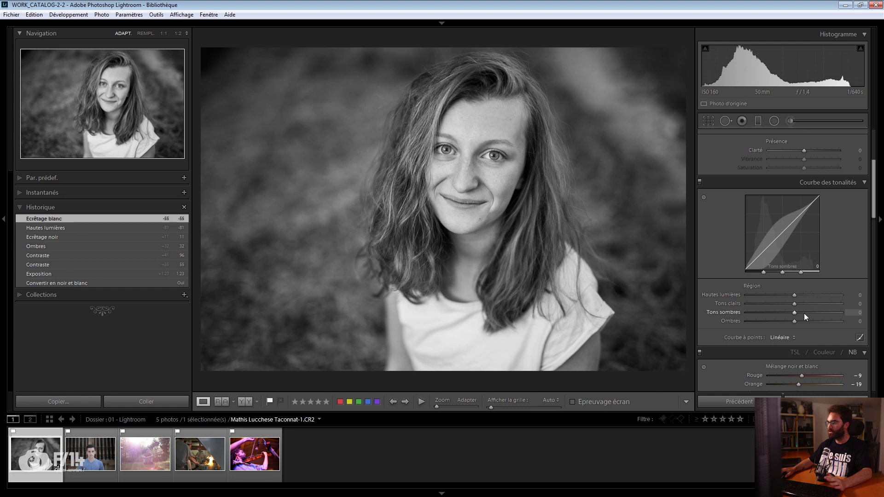
# Step: Set the tone curve's lights to +27 and darks to −12, and compare the result with the initial black-and-white conversion
pyautogui.moveTo(785, 313)
pyautogui.mouseDown()
pyautogui.moveTo(808, 305)
pyautogui.moveTo(788, 313)
pyautogui.mouseUp()
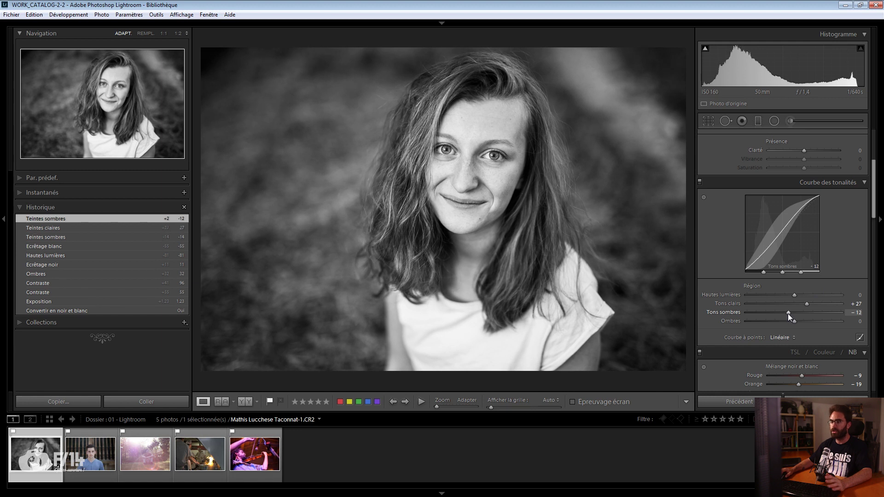
pyautogui.click(41, 309)
pyautogui.click(56, 220)
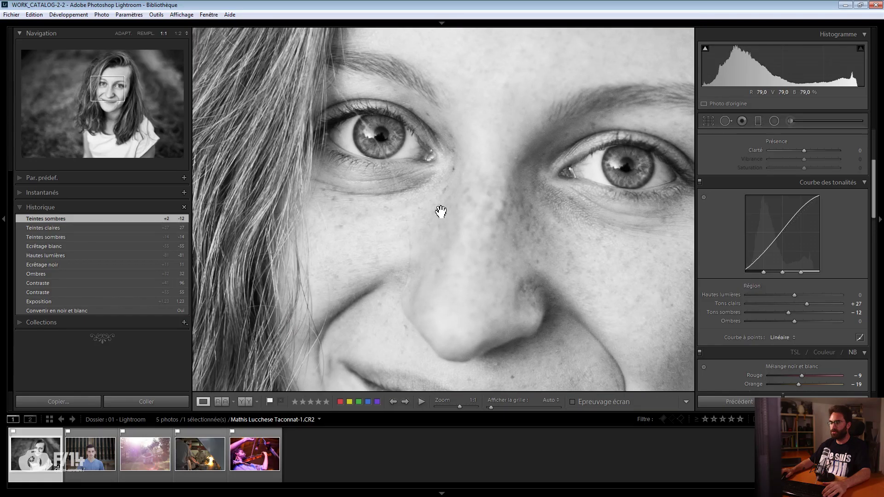
# Step: Inspect the face at 1:1, hide the filmstrip and return to the full portrait view
pyautogui.moveTo(428, 197); pyautogui.dragTo(416, 180)
pyautogui.press('F6')
pyautogui.click(417, 180)
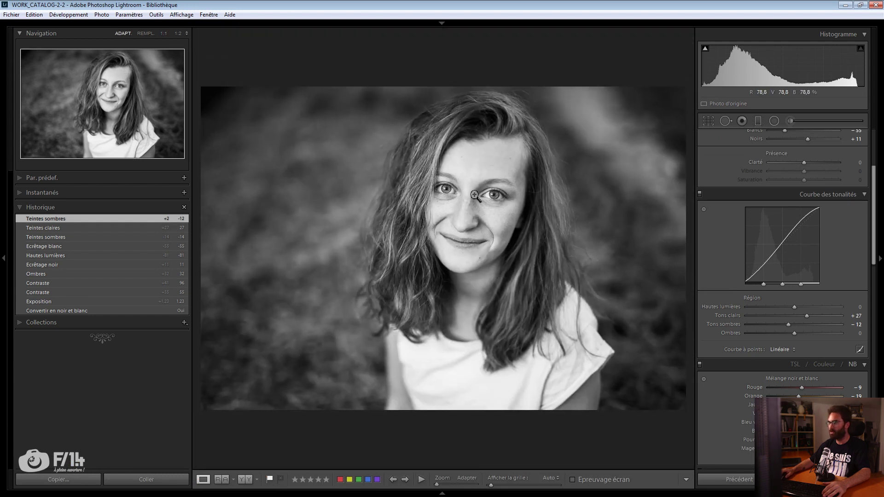
# Step: Paint over the eyes with a new adjustment brush mask at size 11 and set the brush feather to 100
pyautogui.click(795, 123)
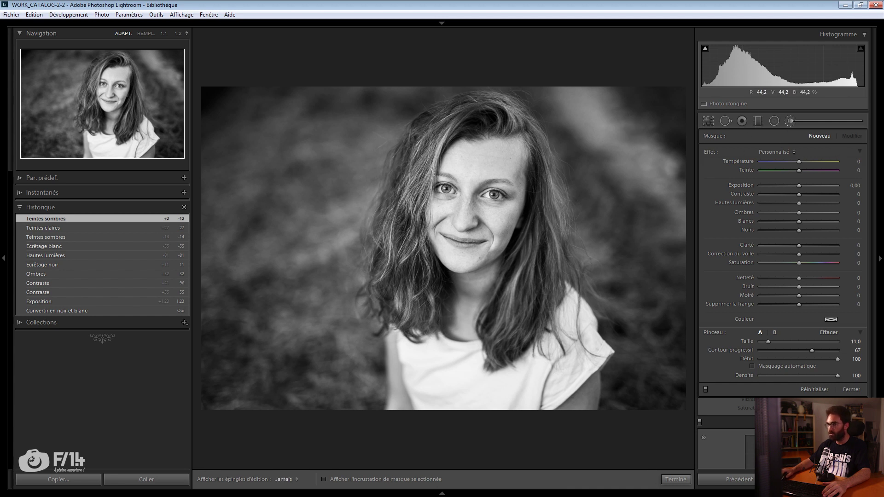
pyautogui.click(445, 186)
pyautogui.click(445, 186)
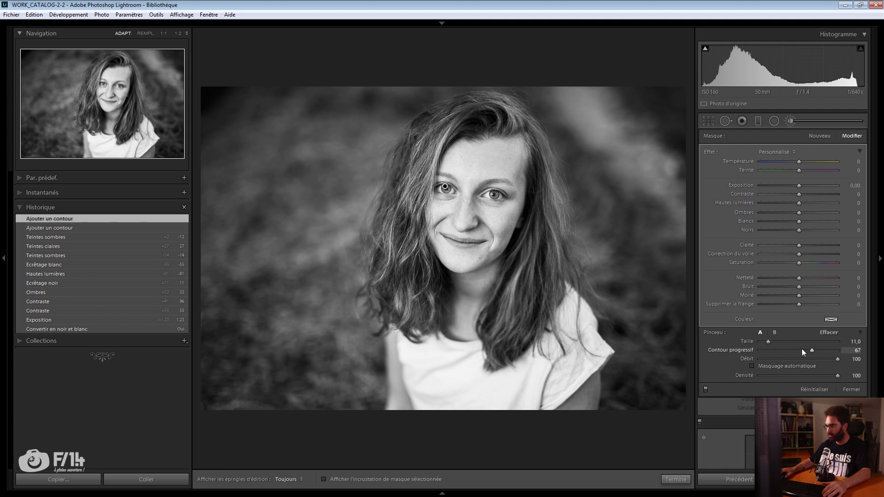
pyautogui.moveTo(808, 350); pyautogui.dragTo(846, 345)
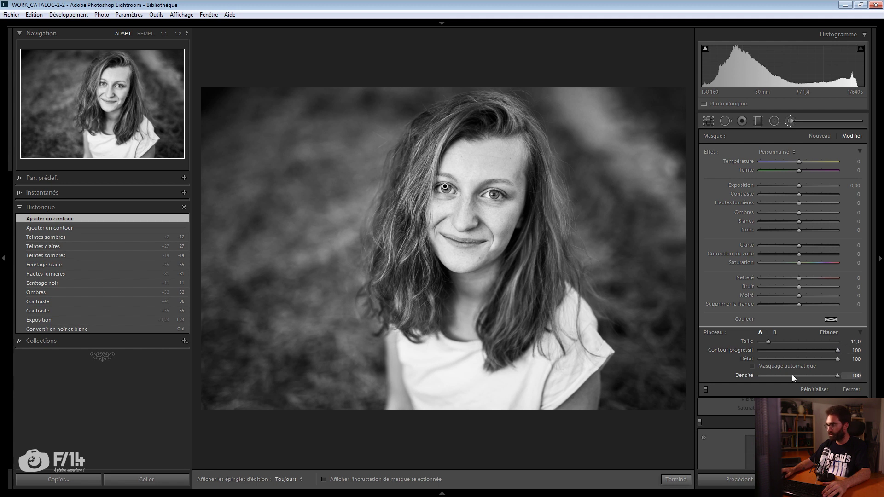
pyautogui.click(445, 186)
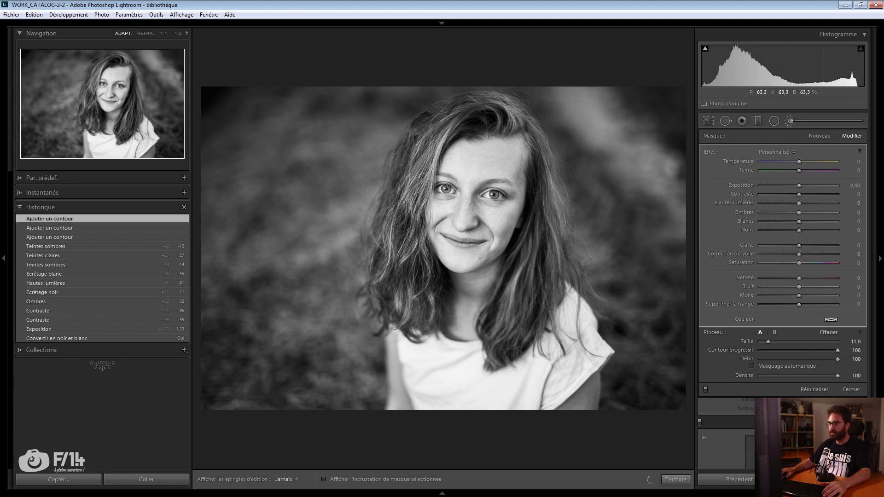
pyautogui.click(444, 186)
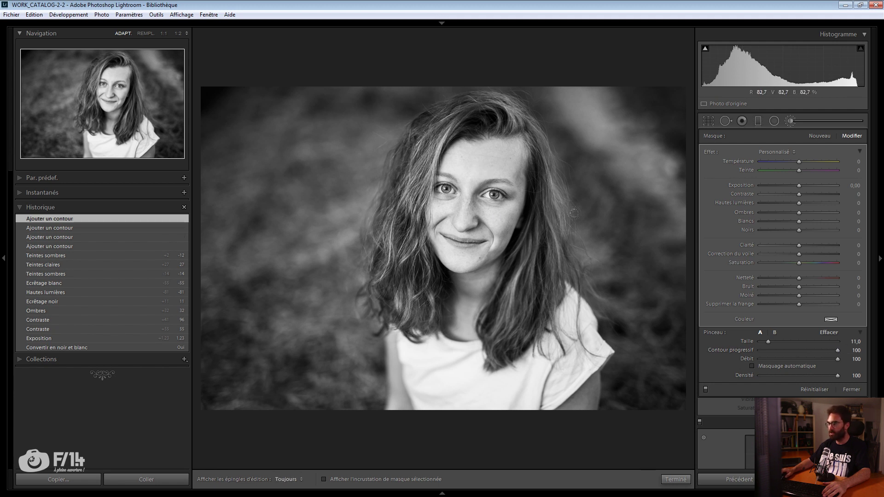
# Step: Set the eye mask's sharpness to 32 while viewing the eyes at 1:1
pyautogui.click(467, 197)
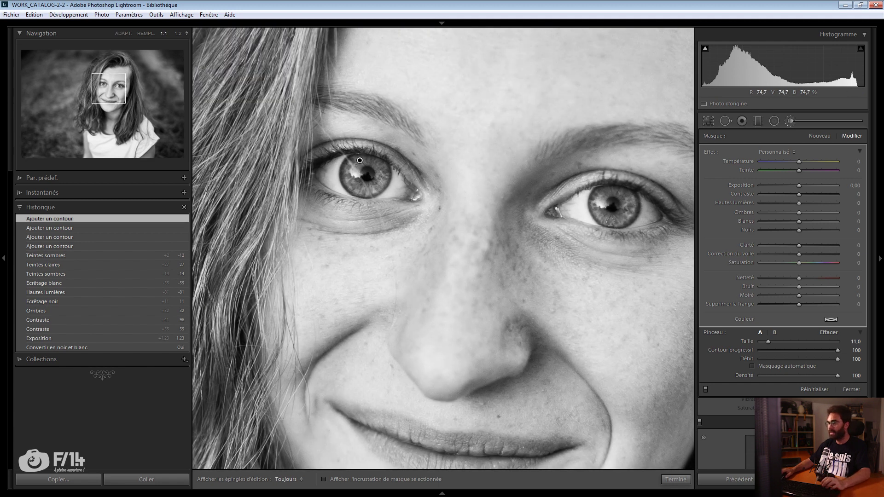
pyautogui.moveTo(487, 195); pyautogui.dragTo(438, 189)
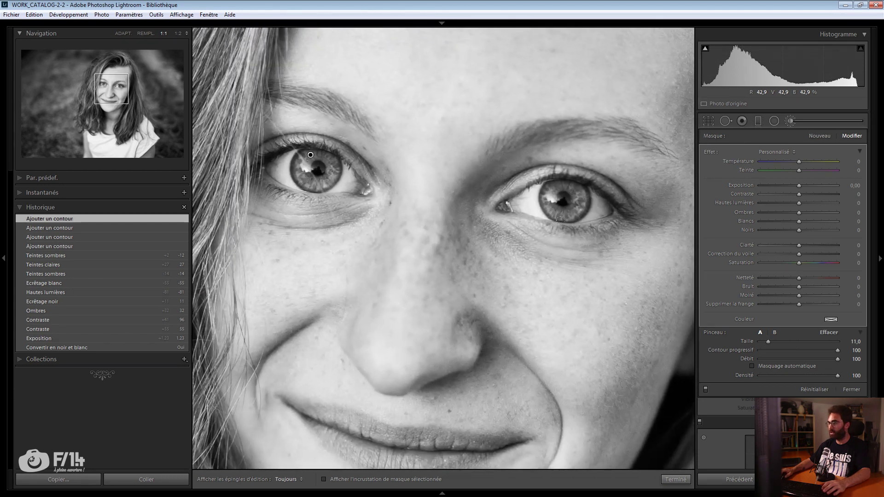
pyautogui.moveTo(799, 278); pyautogui.dragTo(811, 278)
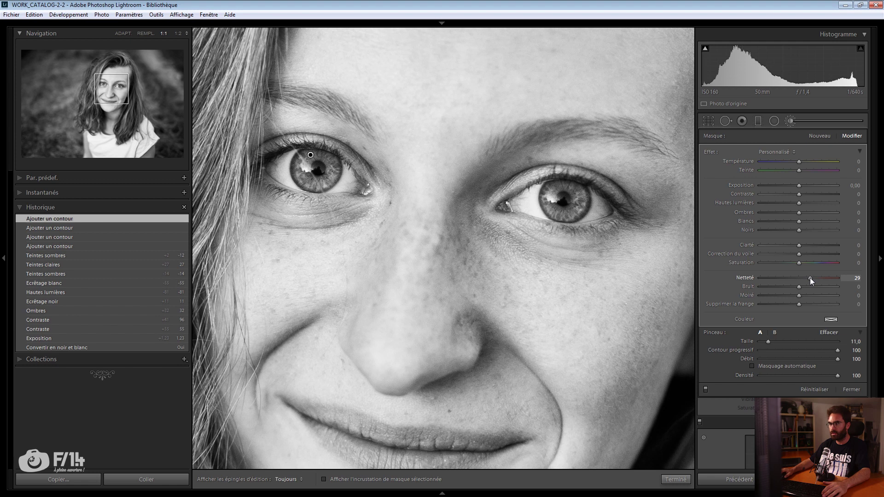
# Step: Compare the eyes with the brush adjustments off and on, and close the brush in the full portrait view
pyautogui.click(707, 389)
pyautogui.click(707, 389)
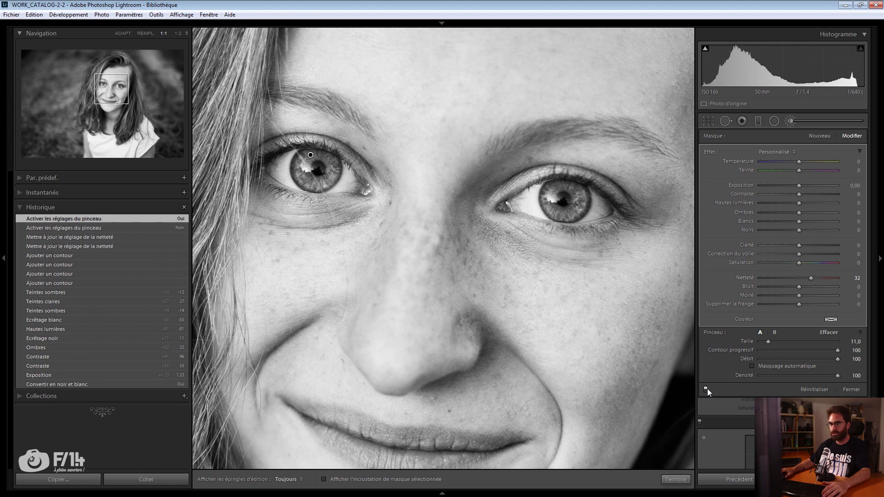
pyautogui.click(707, 390)
pyautogui.click(707, 389)
pyautogui.press('z')
pyautogui.press('k')
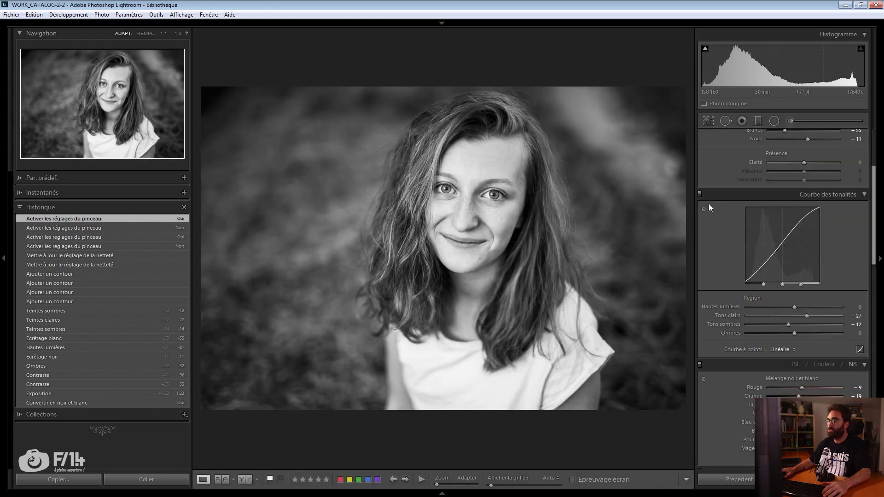
# Step: Draw a large circular radial filter around the head and shift it slightly down to centre it on the nose
pyautogui.click(774, 121)
pyautogui.moveTo(463, 187); pyautogui.dragTo(628, 336)
pyautogui.moveTo(467, 195); pyautogui.dragTo(475, 204)
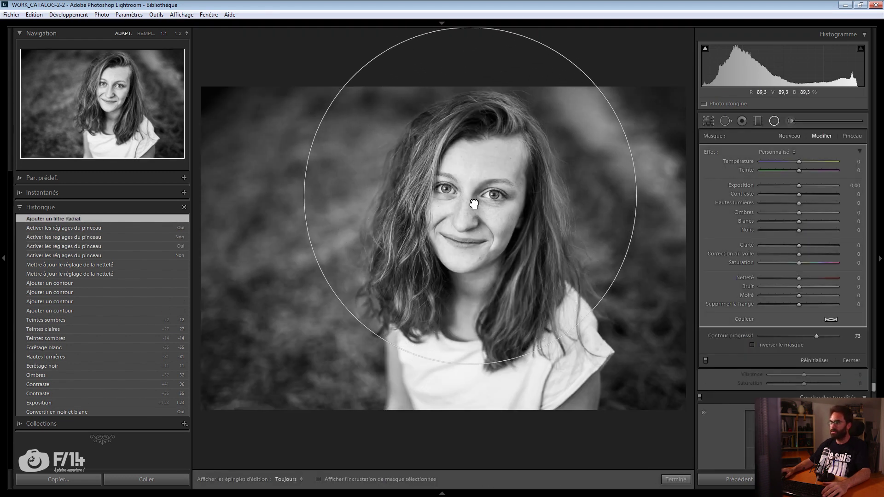
# Step: Set the radial filter's exposure to −0.50 and shadows to 17, and close the filter
pyautogui.moveTo(799, 185); pyautogui.dragTo(794, 185)
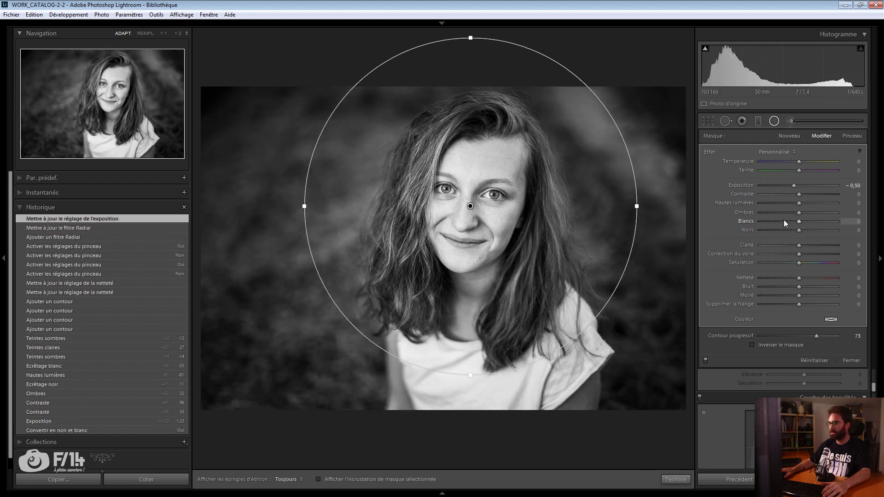
pyautogui.click(805, 213)
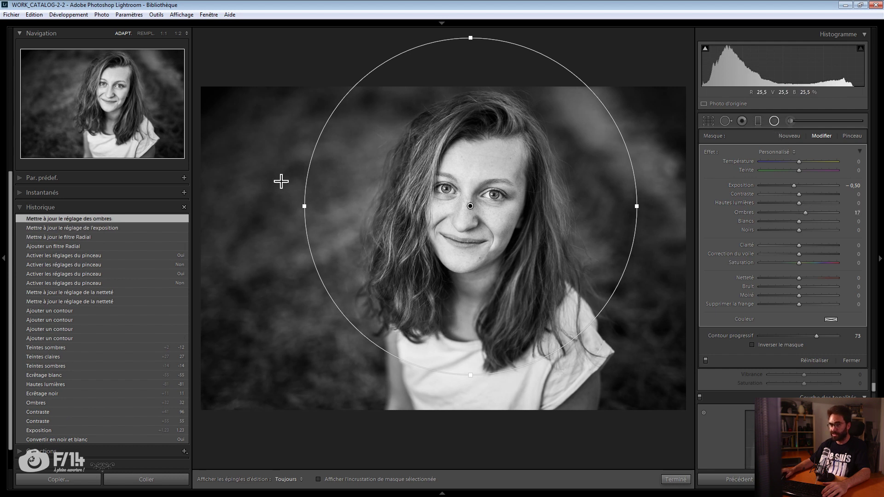
pyautogui.click(470, 206)
pyautogui.hotkey('shift', 'm')
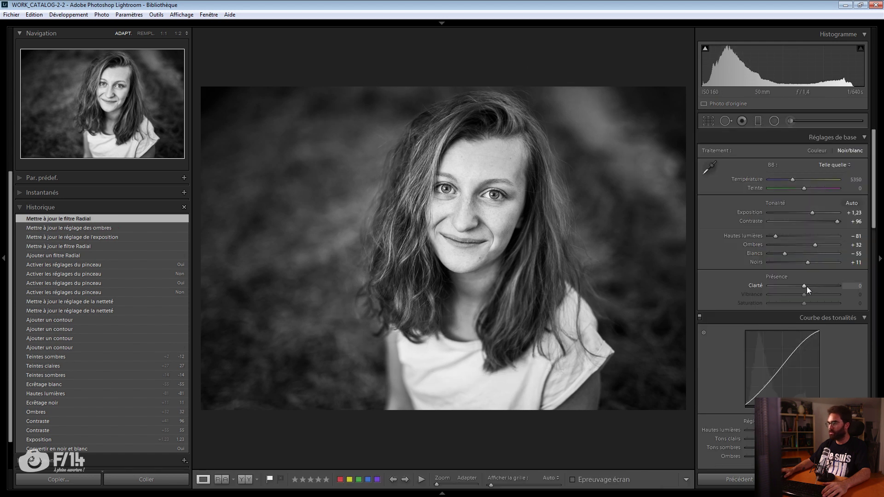
# Step: Set the portrait's clarity to +11 and its sharpening amount to 48
pyautogui.click(810, 287)
pyautogui.click(448, 198)
pyautogui.scroll(-8, 792, 332)
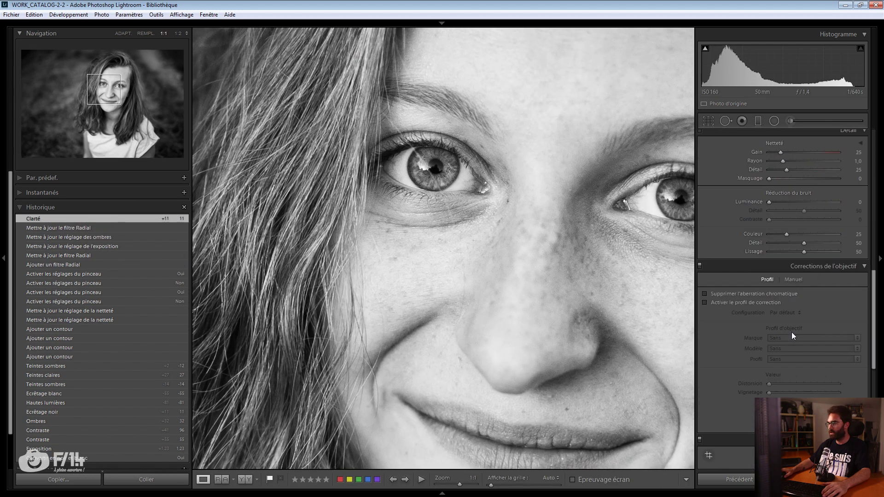
pyautogui.scroll(2, 792, 332)
pyautogui.scroll(-3, 800, 169)
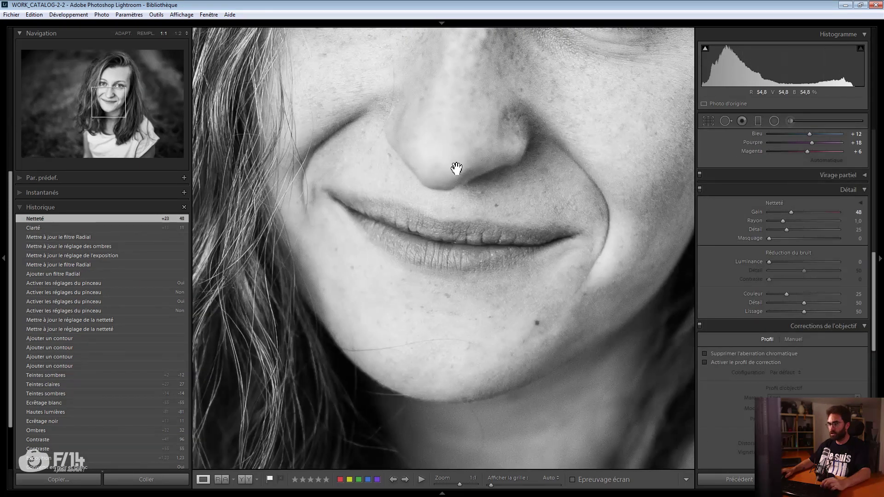
# Step: Heal the small skin blemishes above the upper lip, on the cheek and on the nose bridge with the spot removal brush
pyautogui.moveTo(457, 169); pyautogui.dragTo(490, 144)
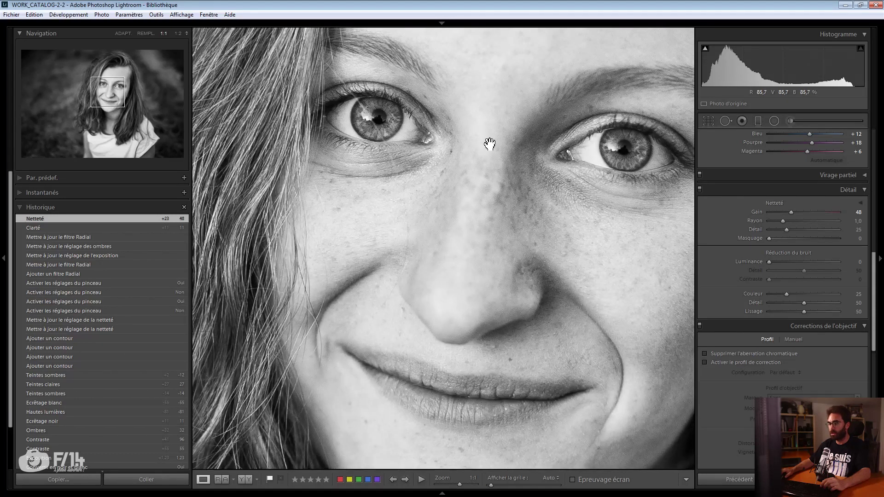
pyautogui.press('k')
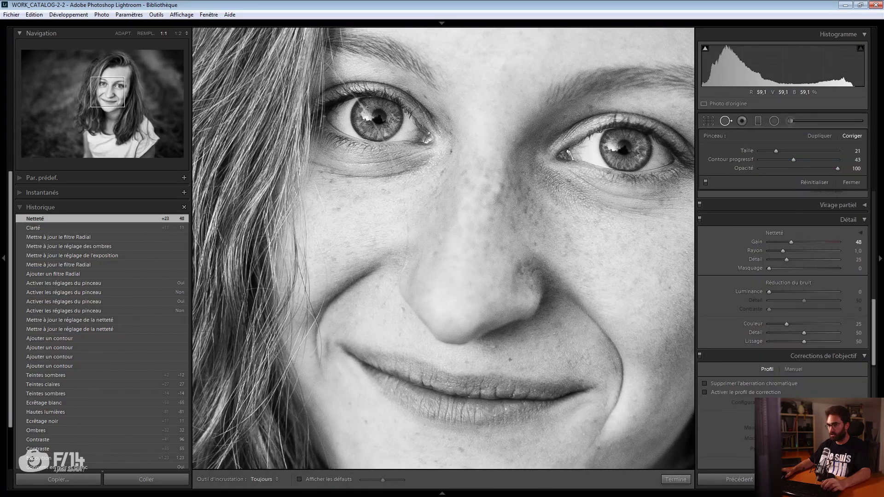
pyautogui.press(']')
pyautogui.click(496, 346)
pyautogui.click(553, 334)
pyautogui.click(564, 253)
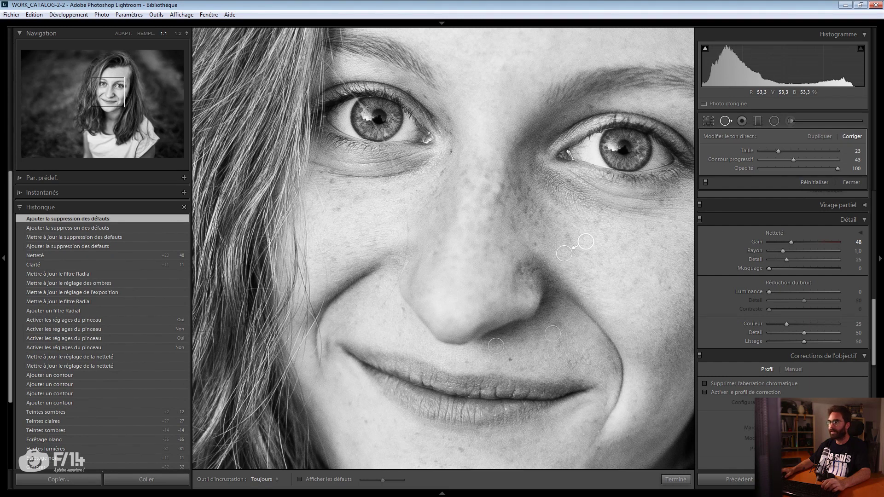
pyautogui.moveTo(523, 99); pyautogui.dragTo(498, 201)
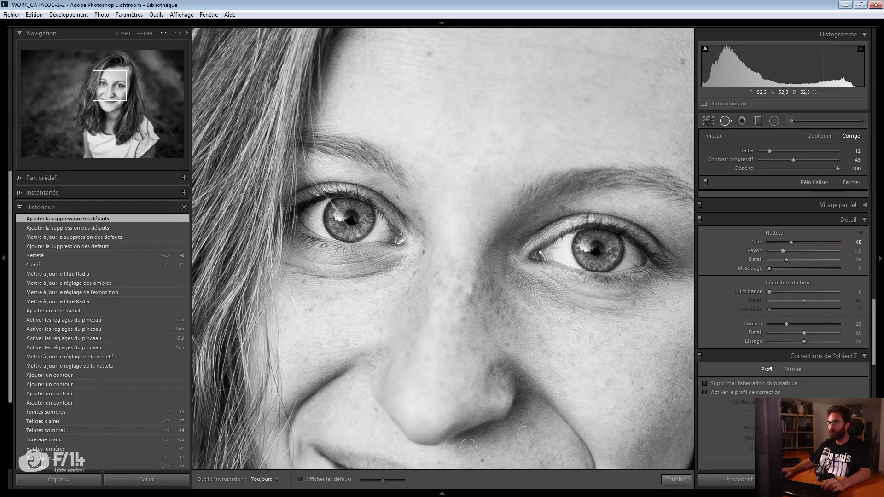
pyautogui.click(486, 242)
pyautogui.press('q')
# Step: Set the overall exposure to +1.42 in the full portrait view and toggle the shadow clipping warning
pyautogui.press('z')
pyautogui.moveTo(805, 212); pyautogui.dragTo(810, 214)
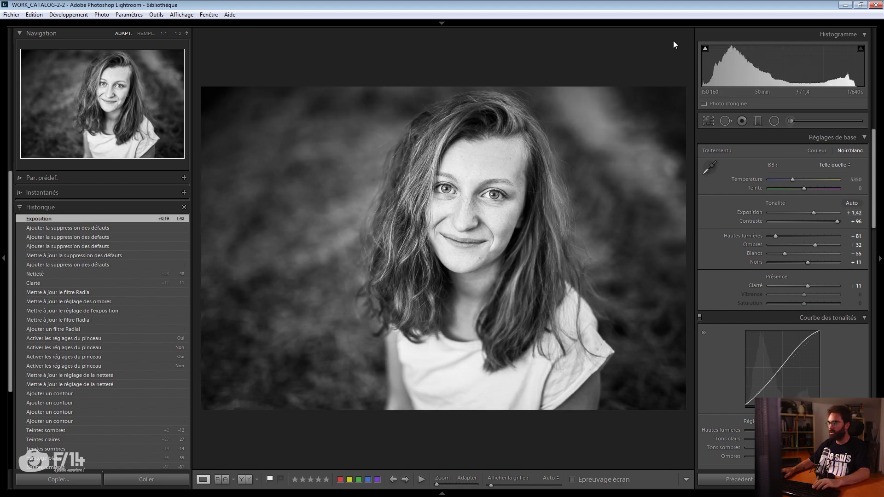
pyautogui.click(705, 48)
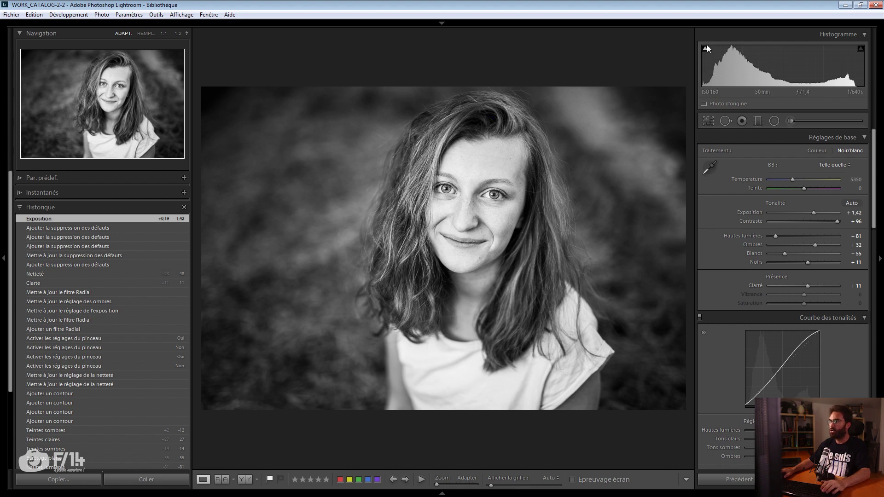
# Step: Brush over the dark hair at the parting, set the brush's shadows to 31, fine-tune its blacks and finish the adjustment
pyautogui.click(790, 121)
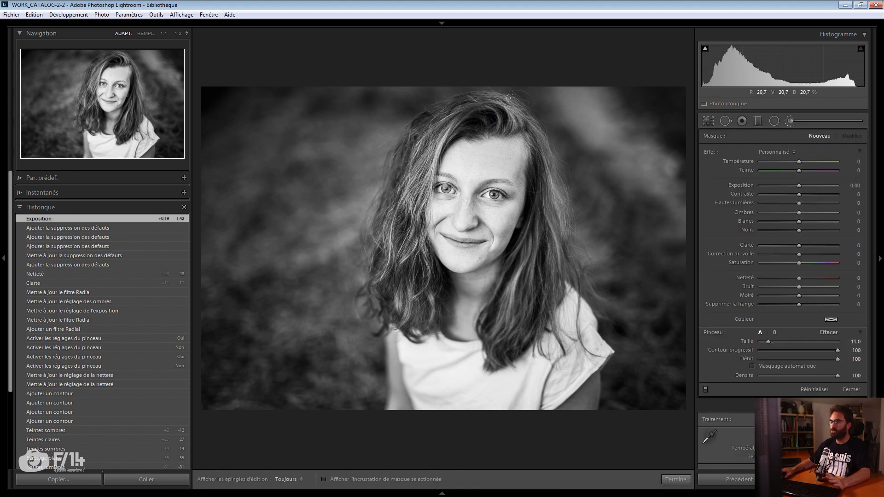
pyautogui.click(486, 118)
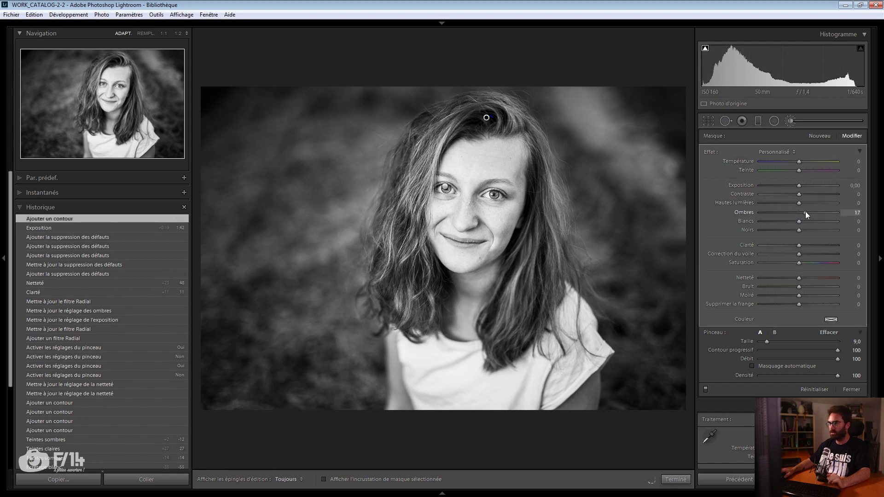
pyautogui.moveTo(808, 211); pyautogui.dragTo(810, 214)
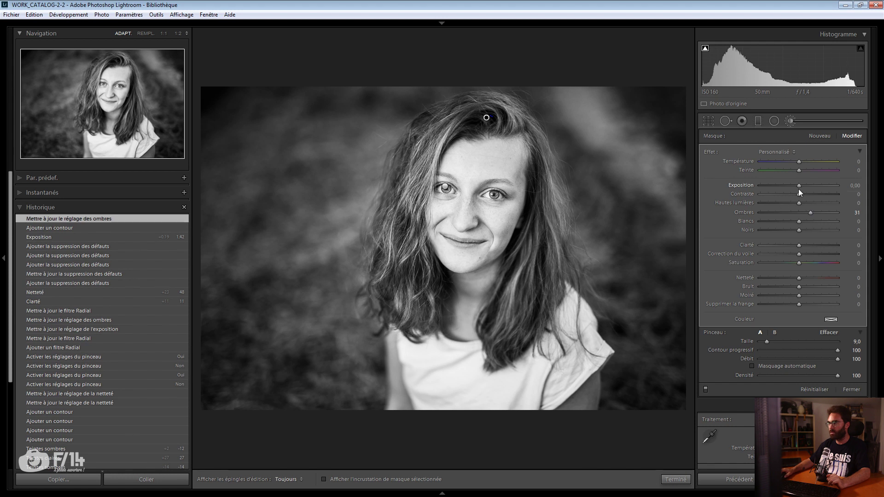
pyautogui.moveTo(800, 231); pyautogui.dragTo(801, 232)
pyautogui.click(675, 480)
# Step: Set the tone curve's lights to 38, lower its darks and compare the portrait with its before version
pyautogui.moveTo(778, 448); pyautogui.dragTo(818, 438)
pyautogui.press('\\')
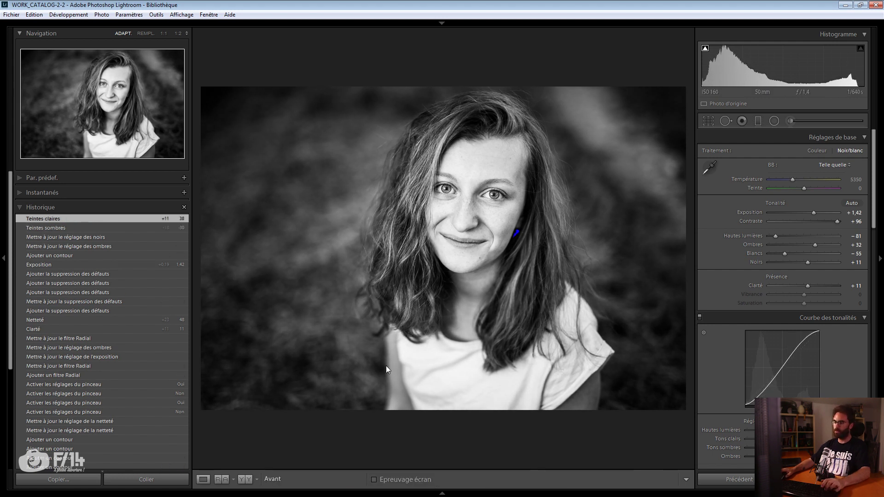
pyautogui.press('\\')
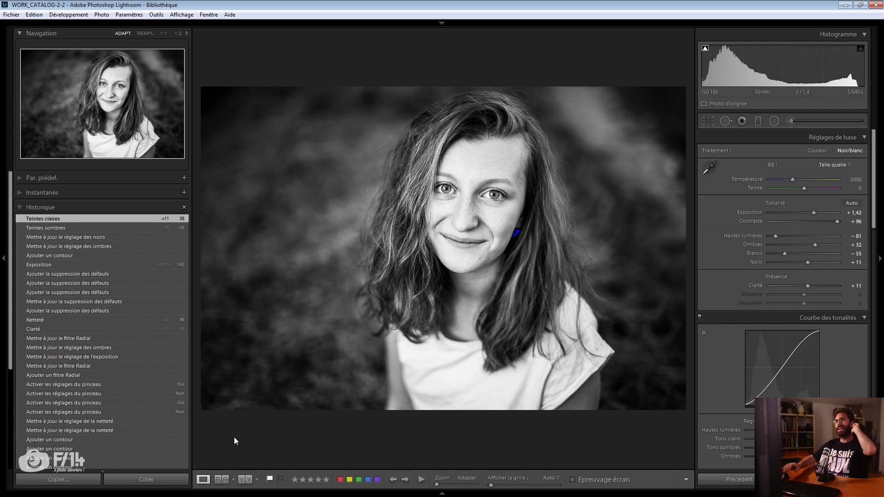
# Step: Switch to the young man's portrait and set exposure to +0.89, contrast to +36, highlights to −51 and clarity to +5
pyautogui.press('Right')
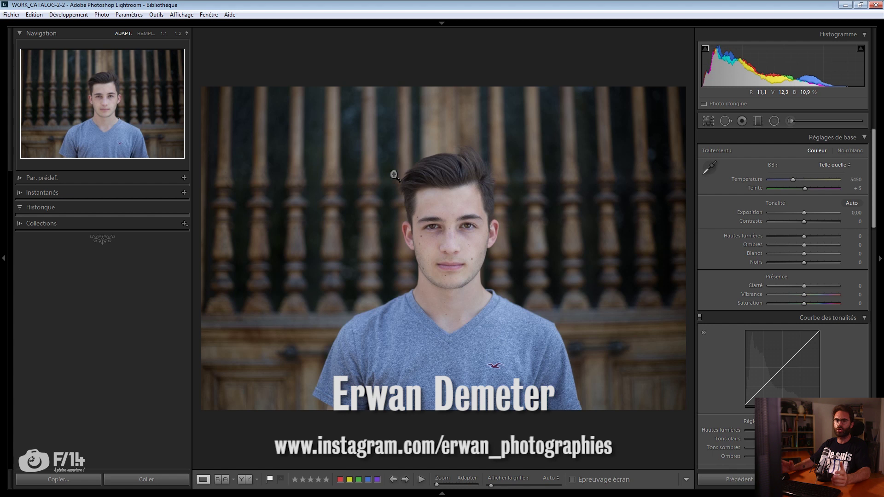
pyautogui.moveTo(804, 213); pyautogui.dragTo(827, 223)
pyautogui.click(816, 221)
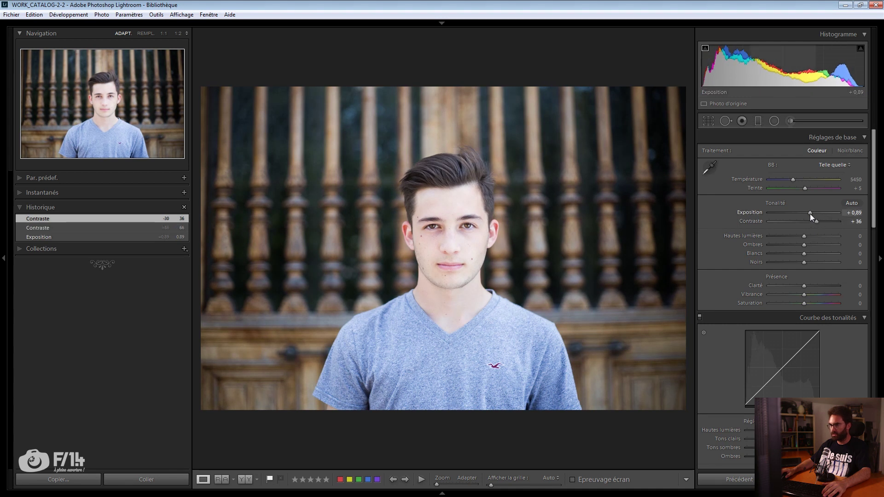
pyautogui.moveTo(797, 236); pyautogui.dragTo(786, 230)
pyautogui.moveTo(808, 283); pyautogui.dragTo(809, 284)
# Step: Examine the man's eyes and facial skin at 1:1 magnification and in the full view
pyautogui.click(449, 240)
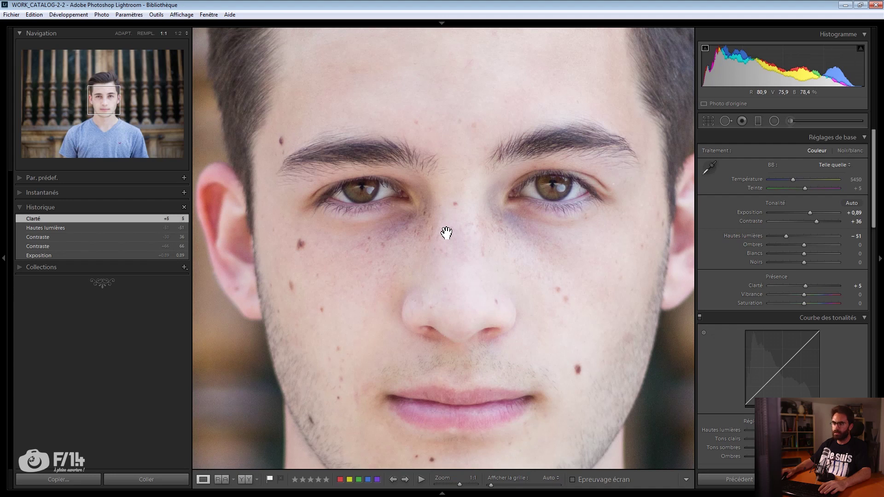
pyautogui.moveTo(444, 233); pyautogui.dragTo(452, 223)
pyautogui.press('F6')
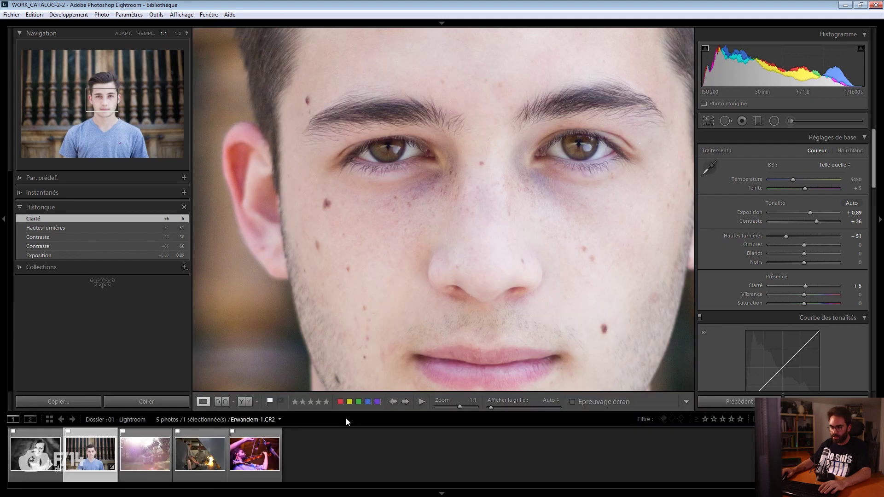
pyautogui.click(347, 420)
pyautogui.click(427, 182)
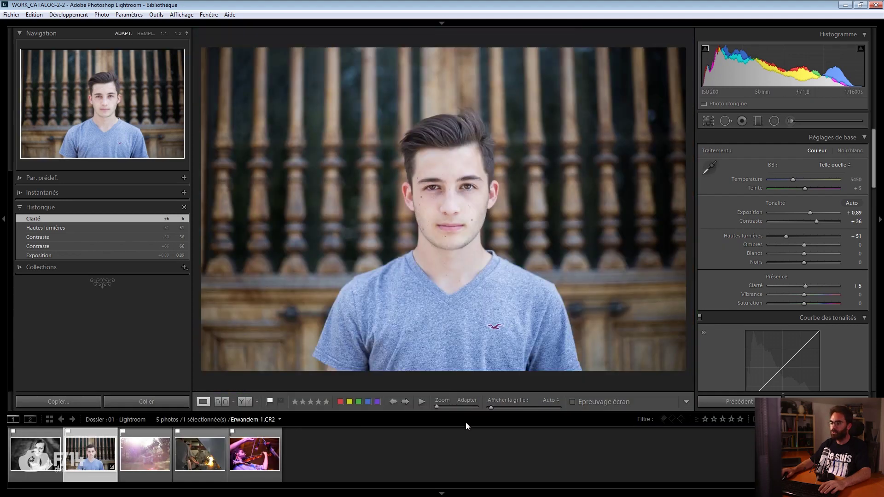
pyautogui.click(429, 496)
pyautogui.press('z')
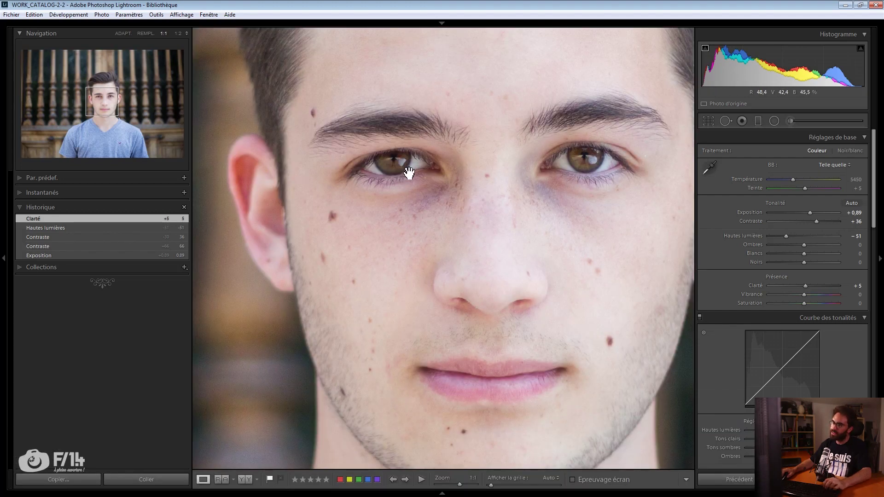
pyautogui.moveTo(438, 209); pyautogui.dragTo(413, 211)
pyautogui.moveTo(465, 199); pyautogui.dragTo(450, 244)
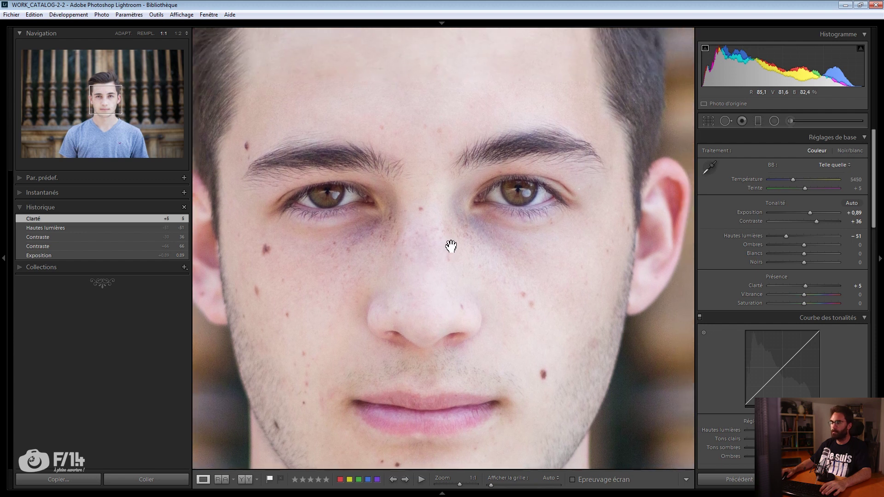
# Step: Paint over both eyes with the adjustment brush and set its sharpness to 49
pyautogui.click(791, 121)
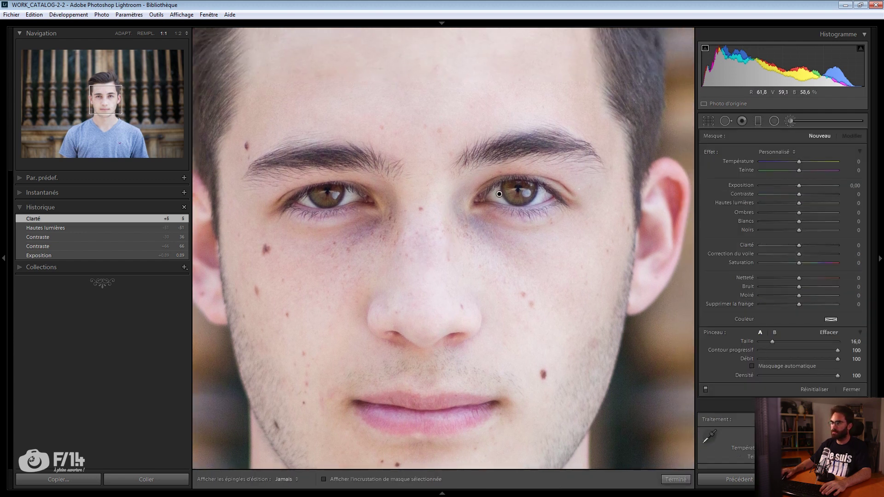
pyautogui.moveTo(499, 194); pyautogui.dragTo(516, 202)
pyautogui.moveTo(799, 278); pyautogui.dragTo(817, 279)
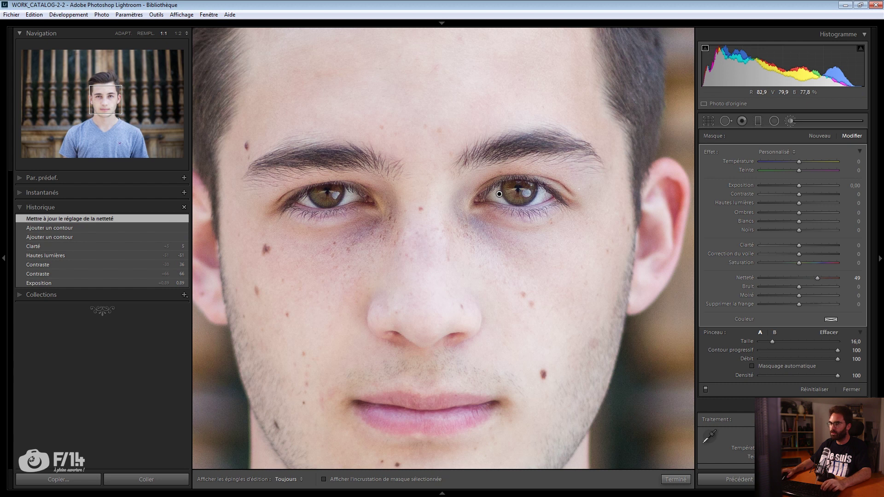
# Step: Heal the small blemishes beside the eye, on the cheek and on the chin with spot removal, finishing in the full view
pyautogui.press('q')
pyautogui.click(579, 188)
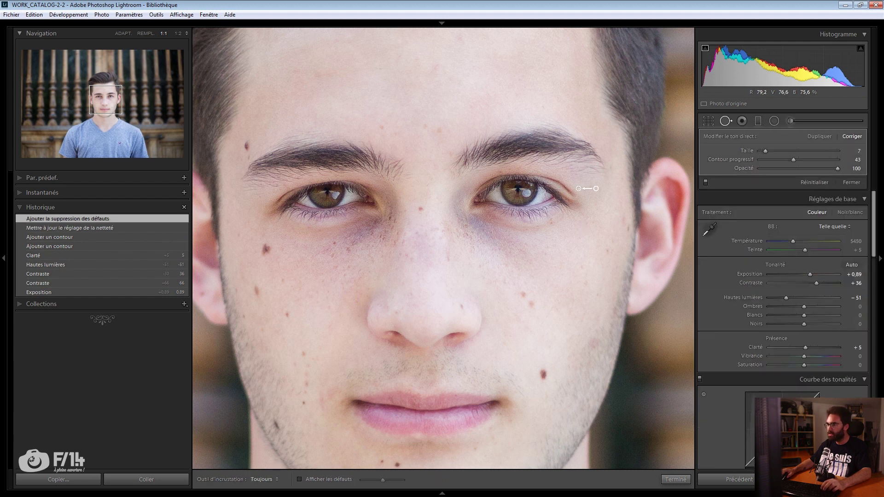
pyautogui.press('Delete')
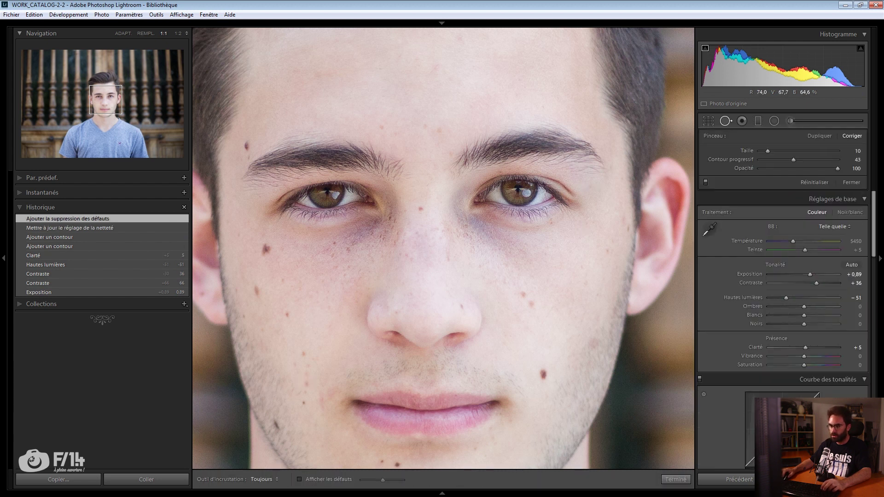
pyautogui.click(306, 387)
pyautogui.press('q')
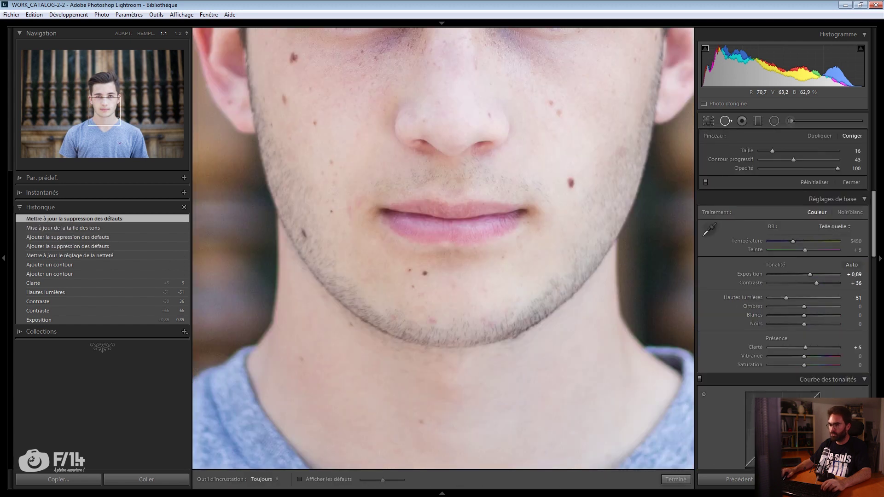
pyautogui.click(433, 319)
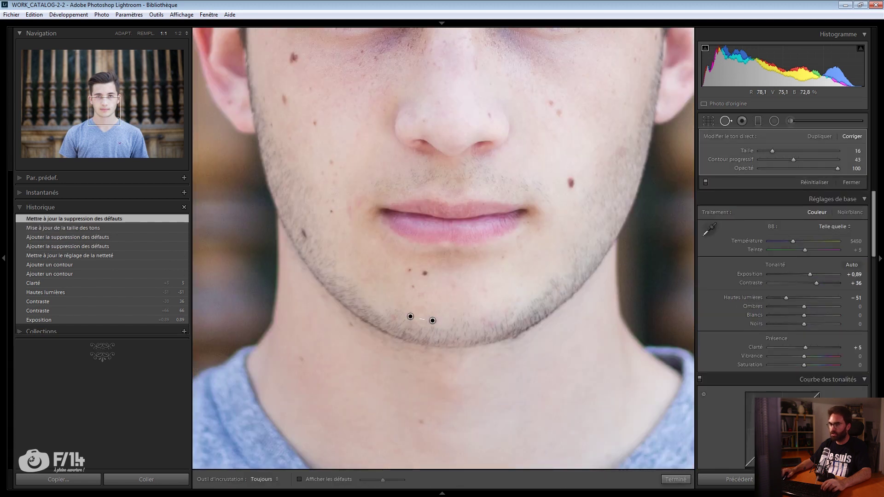
pyautogui.press('q')
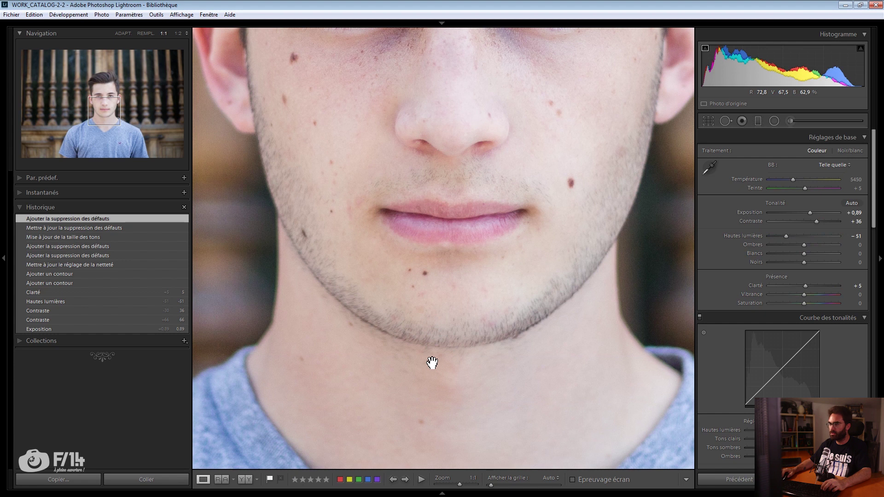
pyautogui.click(442, 336)
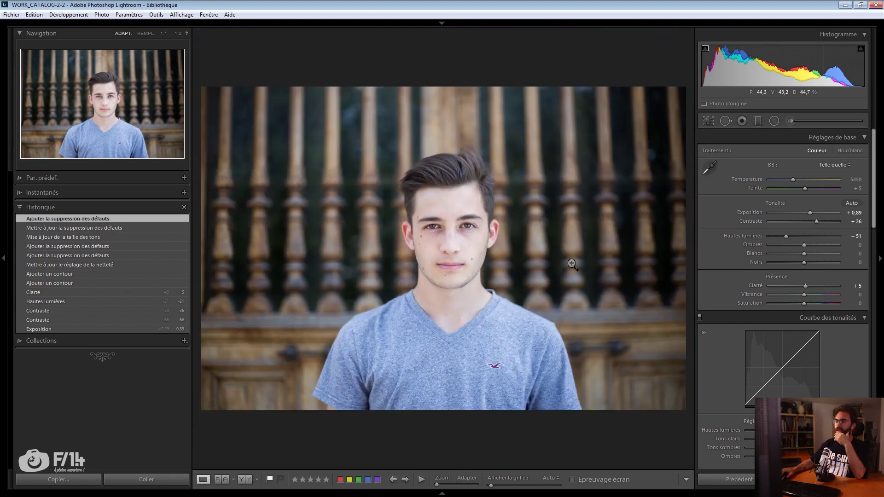
# Step: Add a radial filter around the head and chest with exposure −0.46, contrast 27, whites −11, blacks 8, temperature 16 and feather 81
pyautogui.click(773, 122)
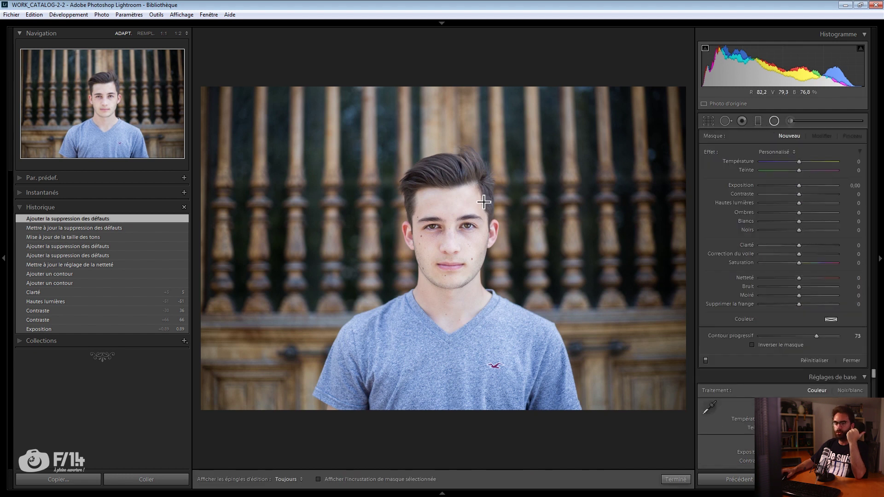
pyautogui.moveTo(447, 227); pyautogui.dragTo(590, 386)
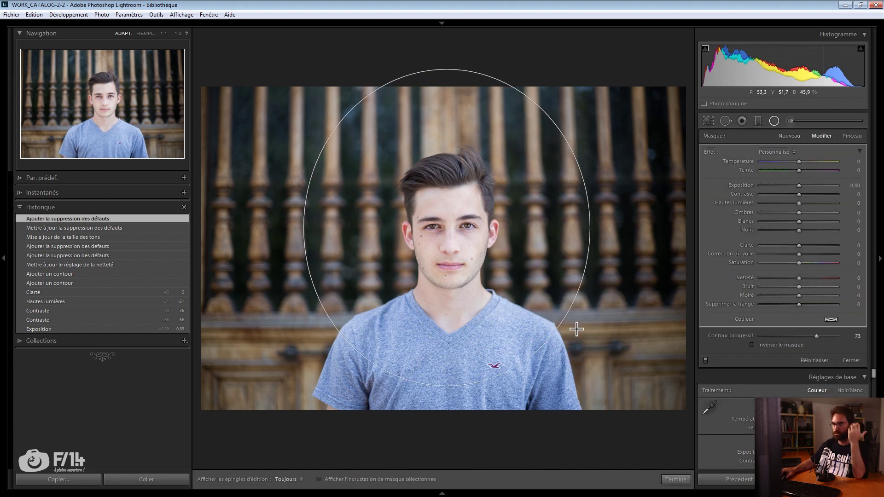
pyautogui.click(794, 185)
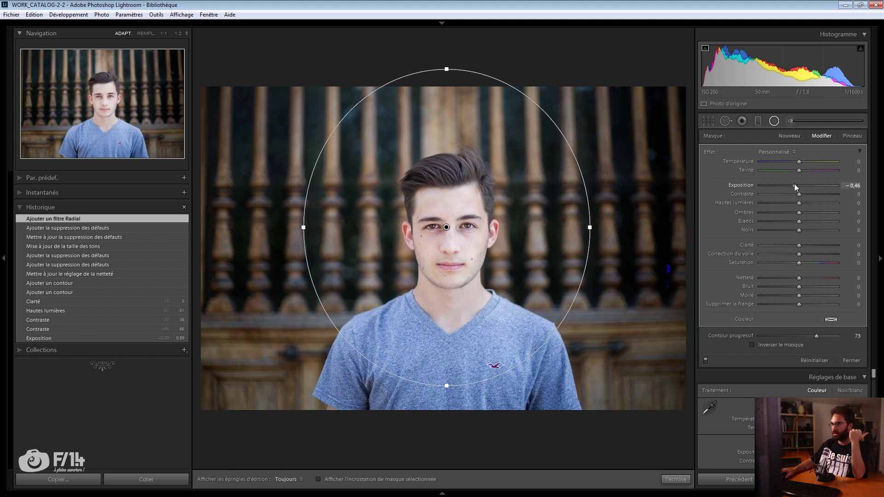
pyautogui.moveTo(799, 194); pyautogui.dragTo(807, 195)
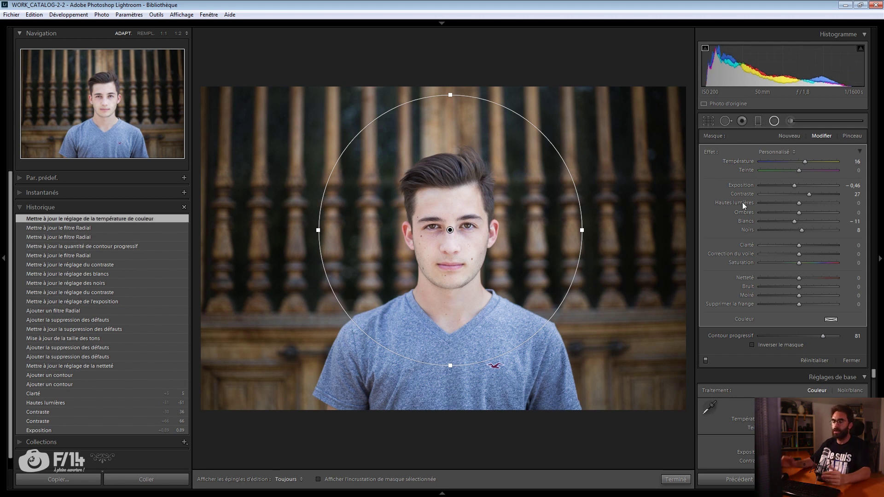
# Step: Compare the portrait with the radial filter disabled and enabled
pyautogui.click(705, 360)
pyautogui.click(706, 361)
pyautogui.click(706, 361)
pyautogui.click(706, 361)
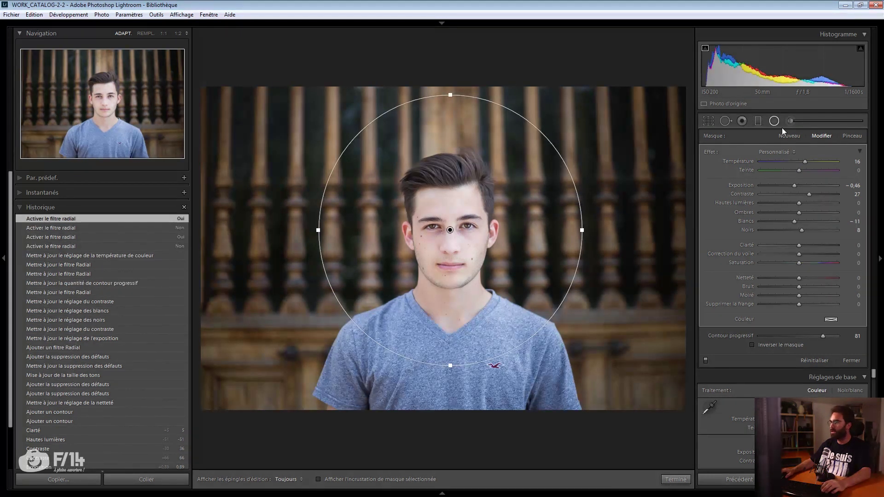
# Step: Add a smaller radial filter around the head, invert its mask, and set its sharpness to 22 and contrast to 13
pyautogui.moveTo(442, 221); pyautogui.dragTo(527, 322)
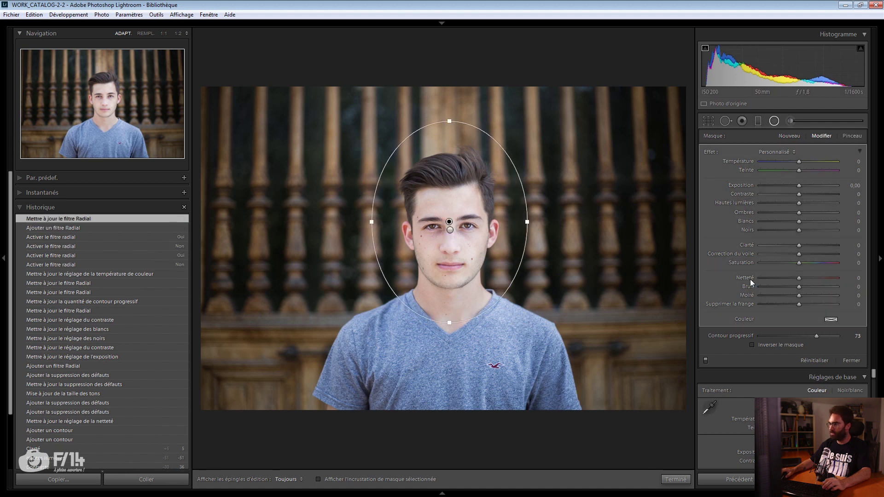
pyautogui.click(789, 344)
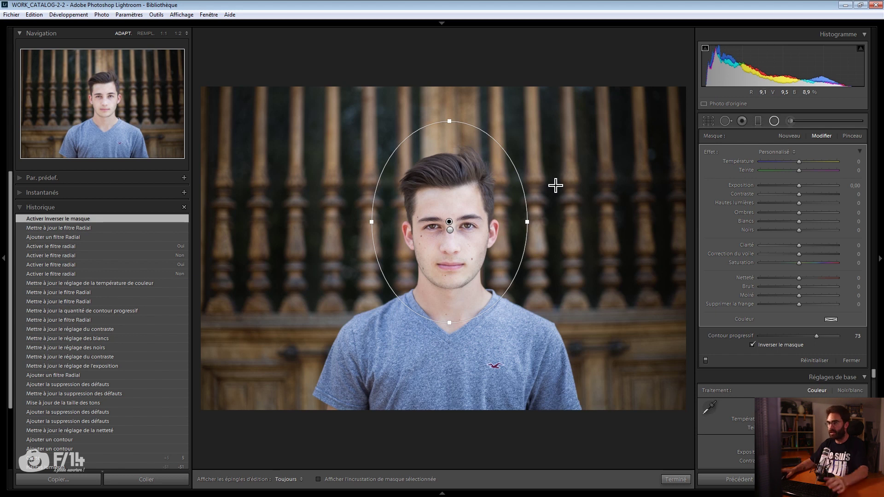
pyautogui.moveTo(449, 222); pyautogui.dragTo(449, 223)
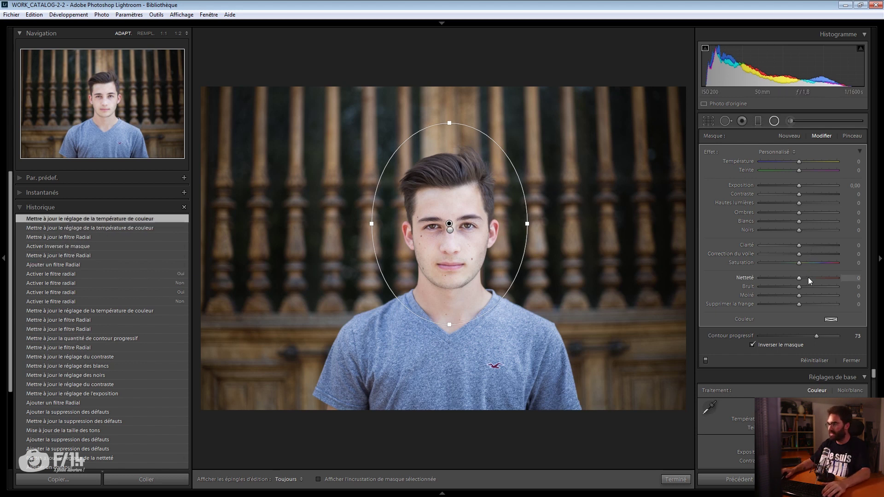
pyautogui.moveTo(809, 278); pyautogui.dragTo(807, 277)
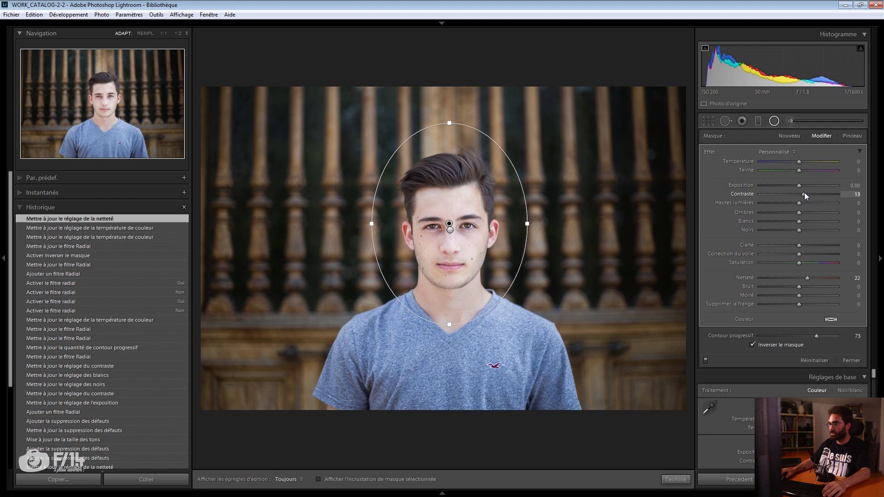
pyautogui.moveTo(805, 193); pyautogui.dragTo(805, 193)
# Step: Reshape the first radial filter into a taller, narrower ellipse extending from above the photo to the chest
pyautogui.click(450, 230)
pyautogui.moveTo(448, 97); pyautogui.dragTo(449, 68)
pyautogui.moveTo(583, 230); pyautogui.dragTo(547, 230)
pyautogui.moveTo(459, 390); pyautogui.dragTo(460, 391)
pyautogui.moveTo(553, 231); pyautogui.dragTo(570, 231)
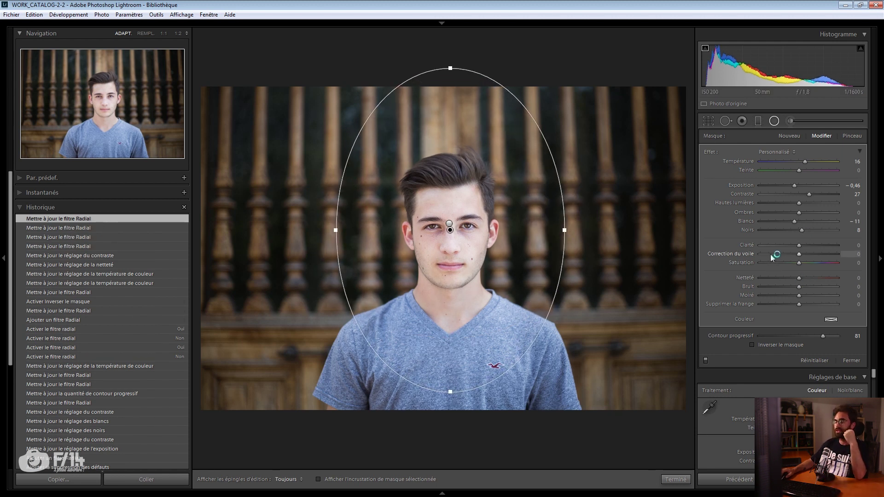
# Step: Widen the first radial filter, set its feather to 92 and sharpness to −33, and shift it slightly down
pyautogui.moveTo(783, 280); pyautogui.dragTo(767, 282)
pyautogui.moveTo(565, 230); pyautogui.dragTo(585, 233)
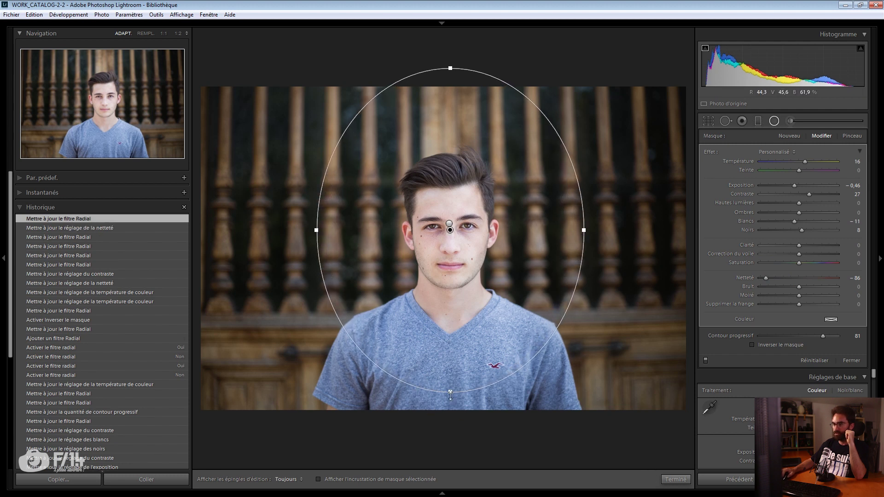
pyautogui.moveTo(824, 336); pyautogui.dragTo(875, 338)
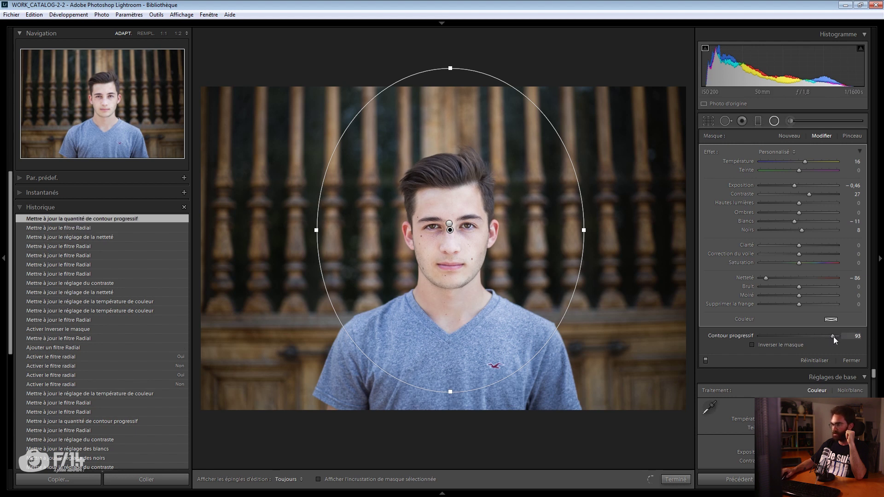
pyautogui.moveTo(834, 337); pyautogui.dragTo(831, 337)
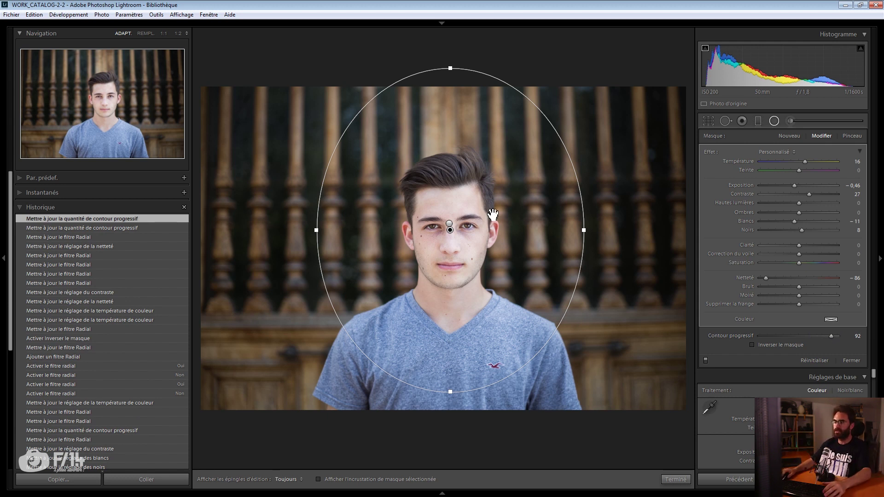
pyautogui.moveTo(466, 221); pyautogui.dragTo(467, 222)
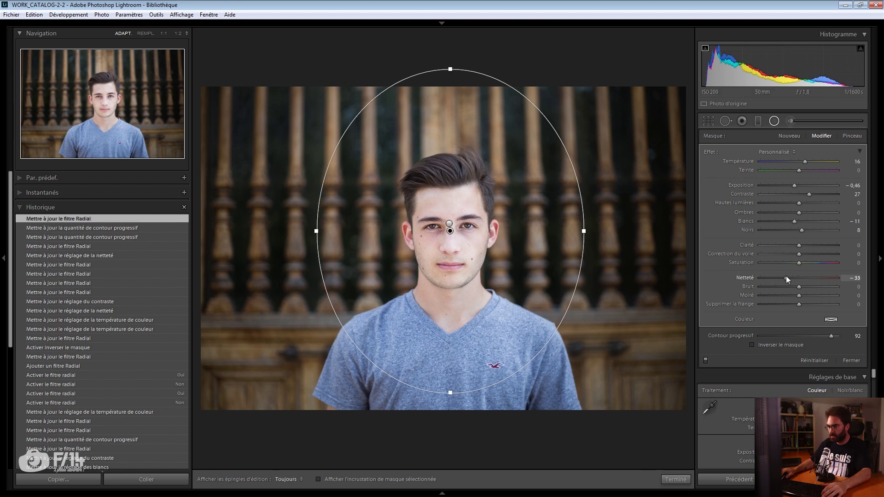
# Step: Add a third, large radial filter centred on the forehead and set its sharpness to −77
pyautogui.click(790, 136)
pyautogui.moveTo(445, 217); pyautogui.dragTo(663, 445)
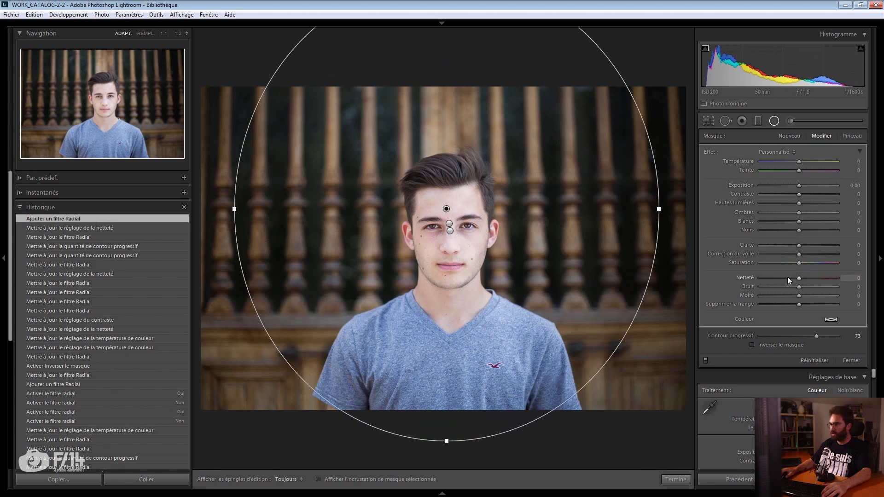
pyautogui.moveTo(784, 276); pyautogui.dragTo(769, 278)
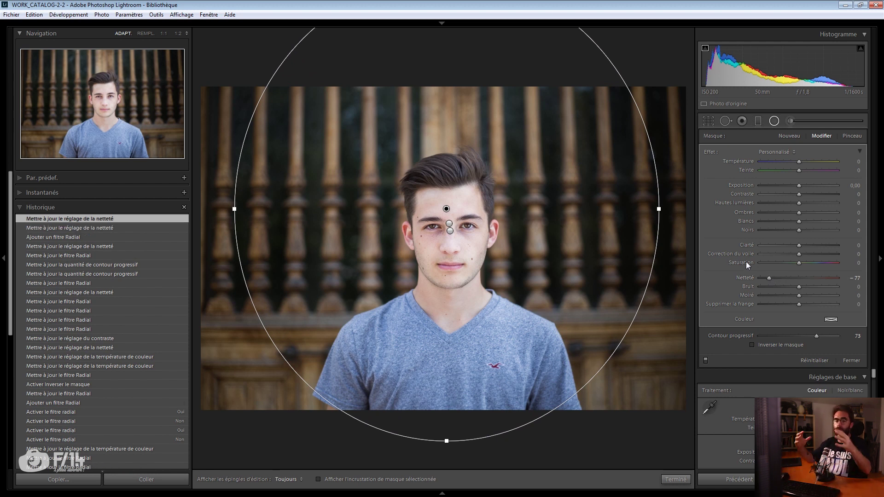
# Step: Crop the portrait to a vertical frame and tighten it around the man's head and chest
pyautogui.press('r')
pyautogui.press('x')
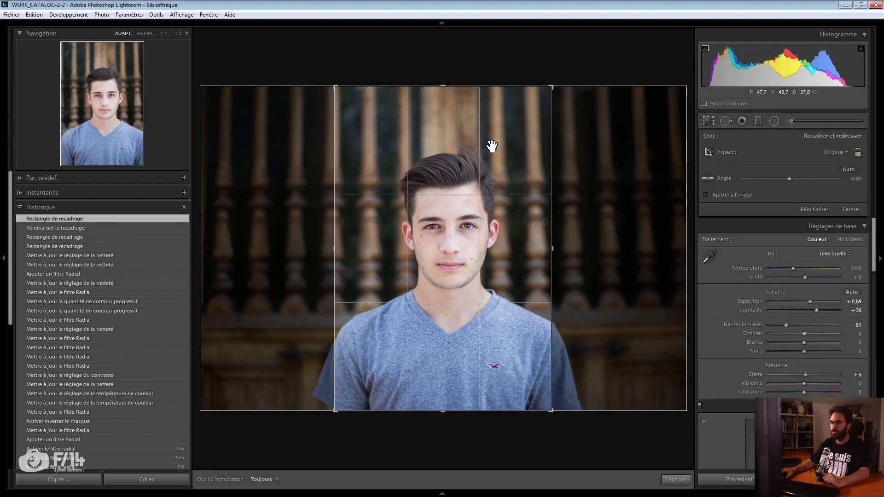
pyautogui.moveTo(470, 86); pyautogui.dragTo(452, 186)
pyautogui.moveTo(449, 117); pyautogui.dragTo(454, 112)
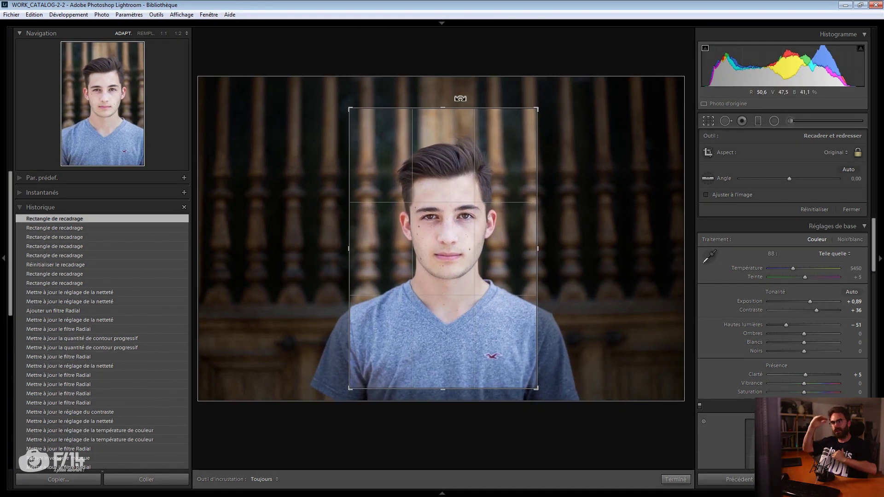
# Step: Set the crop aspect ratio to 4 x 3, then enlarge and reposition the frame around the man
pyautogui.click(823, 153)
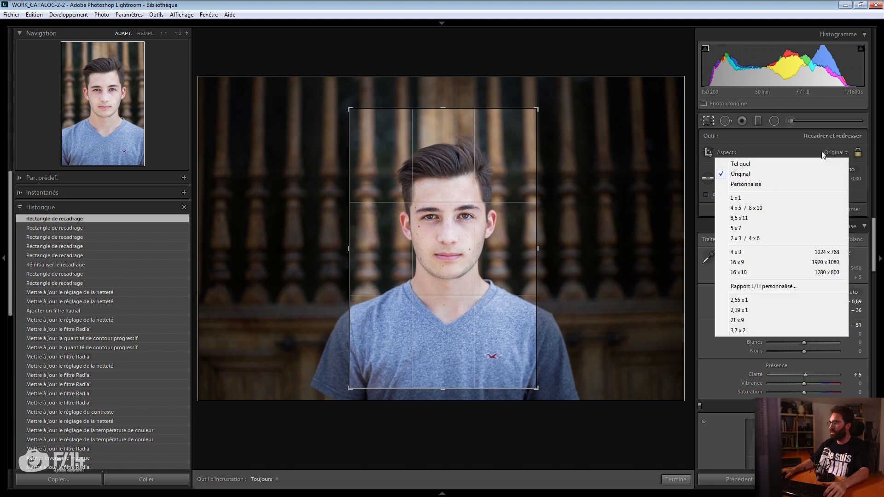
pyautogui.click(738, 252)
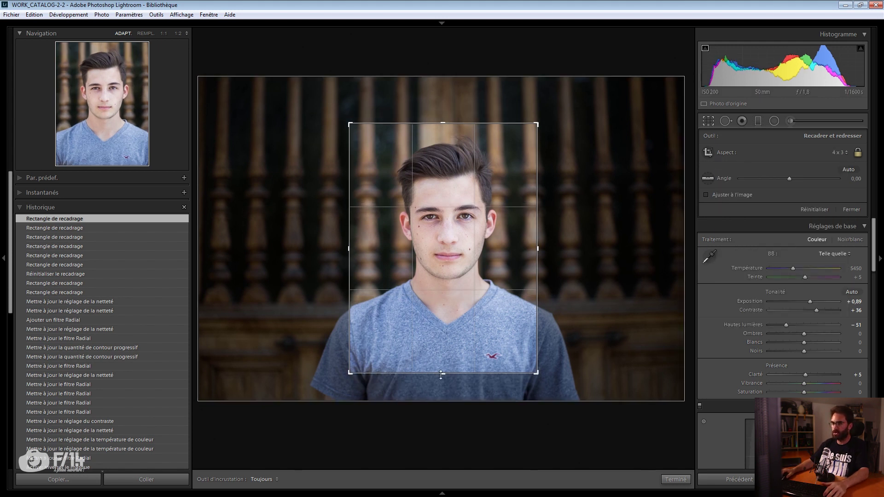
pyautogui.moveTo(442, 375); pyautogui.dragTo(443, 384)
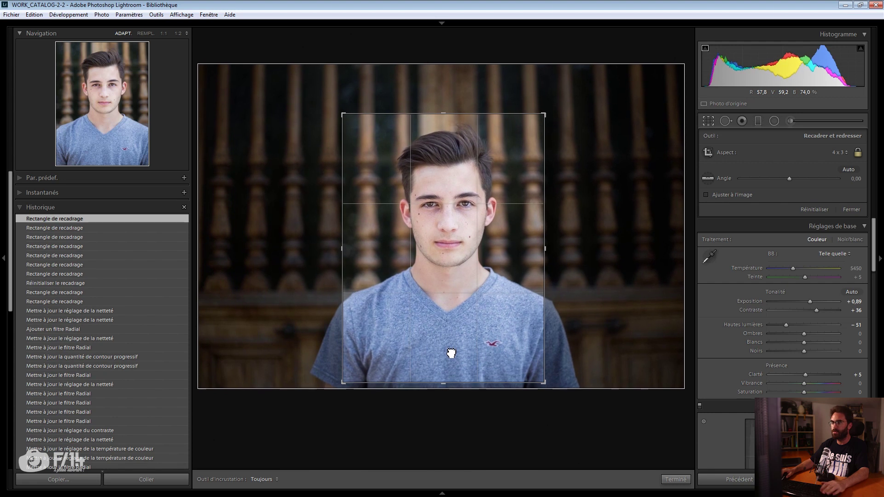
pyautogui.moveTo(454, 147); pyautogui.dragTo(451, 131)
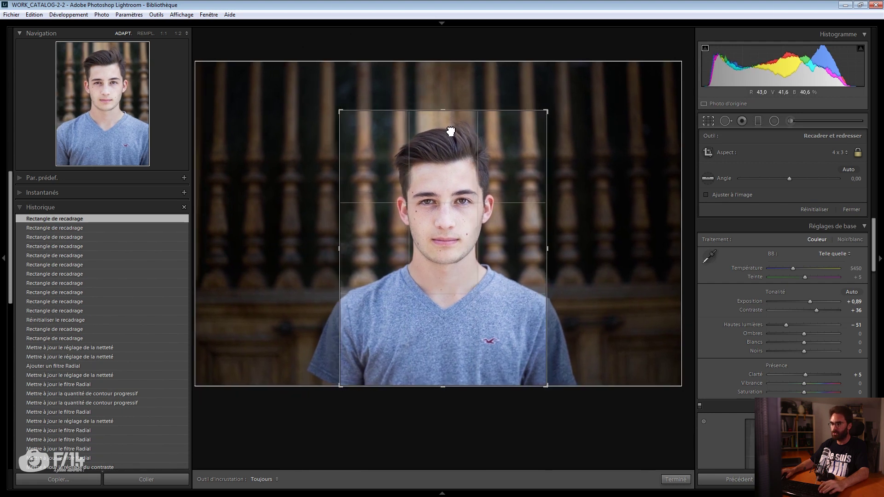
# Step: Tighten the 4 x 3 crop so it ends at the chest with little space above the hair, and apply it
pyautogui.press('r')
pyautogui.press('r')
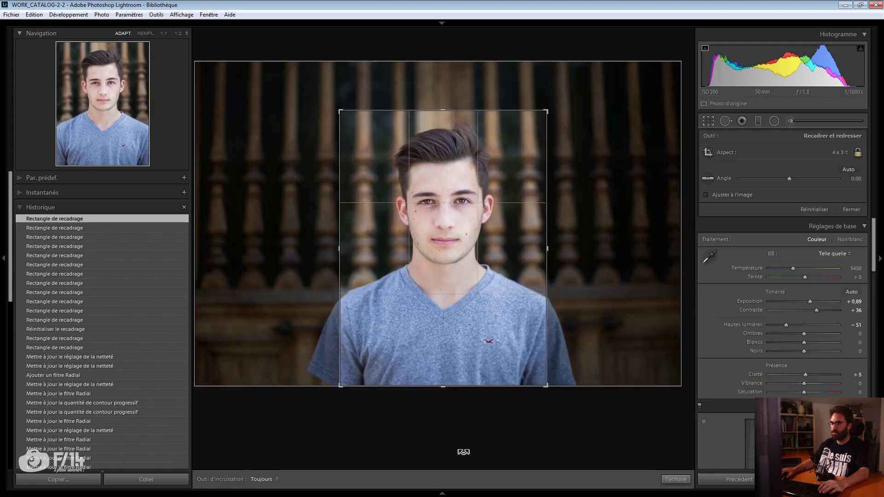
pyautogui.moveTo(460, 387); pyautogui.dragTo(458, 372)
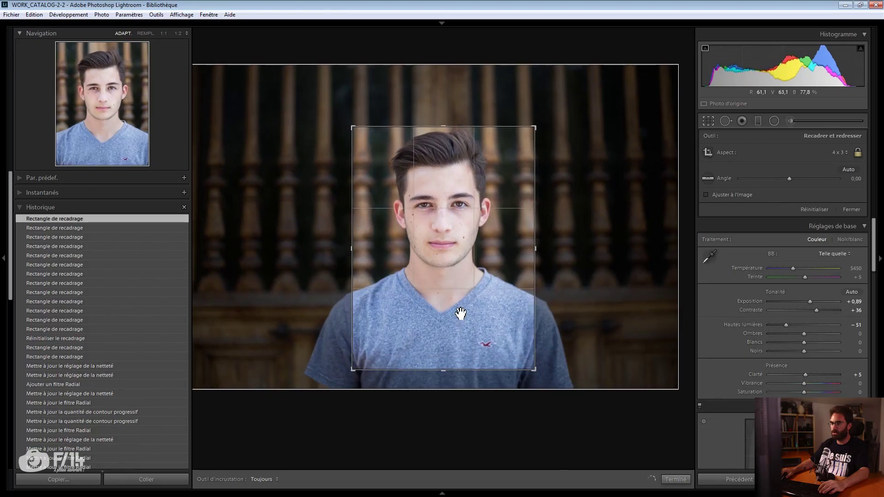
pyautogui.press('r')
pyautogui.press('r')
pyautogui.press('r')
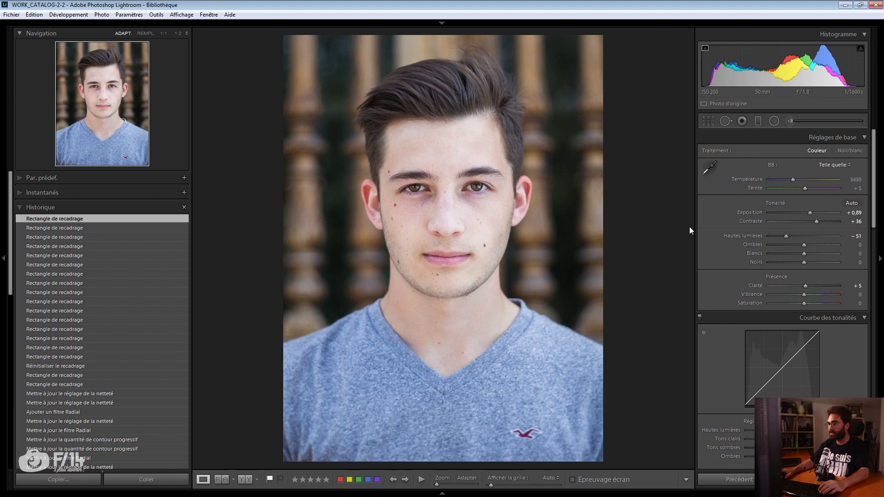
# Step: Set the white balance temperature to 5245, loosening the crop slightly, and reset clarity to 0
pyautogui.moveTo(795, 180); pyautogui.dragTo(793, 179)
pyautogui.press('r')
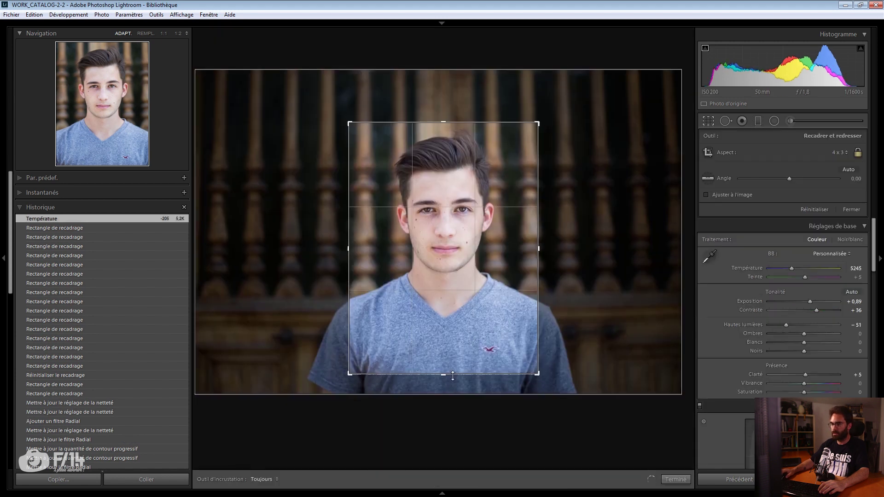
pyautogui.press('r')
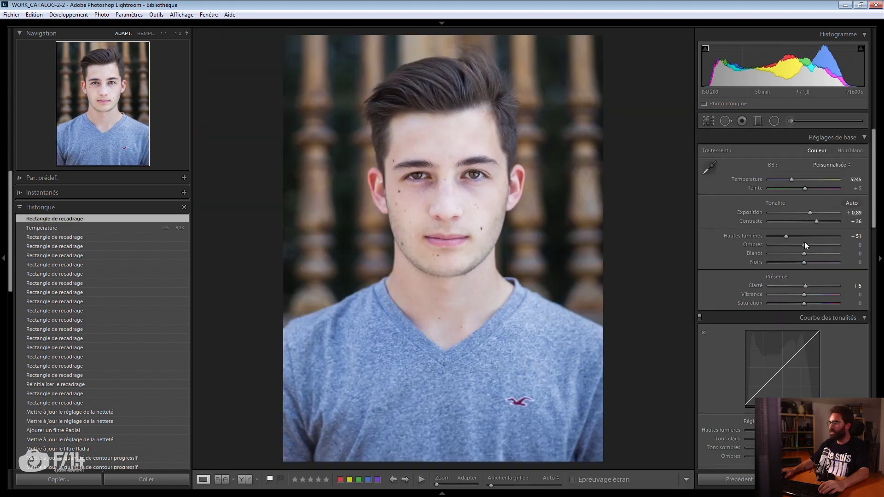
pyautogui.moveTo(811, 288); pyautogui.dragTo(803, 285)
pyautogui.doubleClick(803, 286)
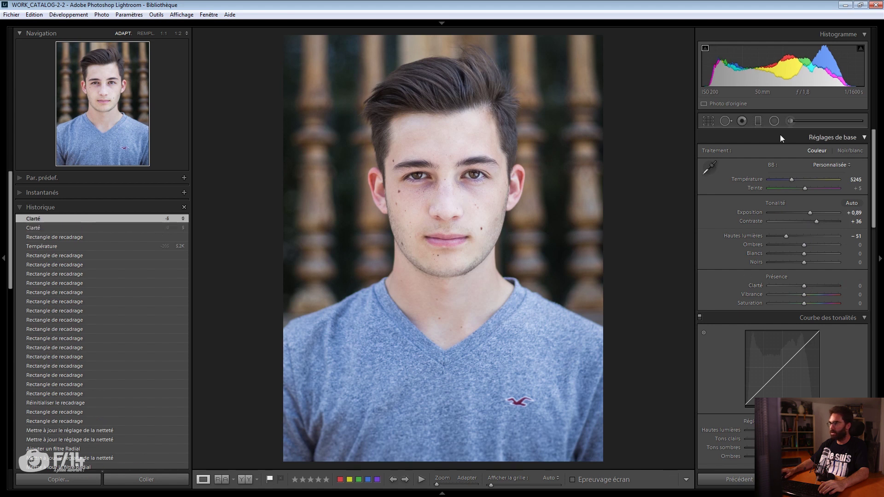
# Step: Brush the under-eye areas with an adjustment of shadows 78 and exposure 0.12
pyautogui.click(790, 120)
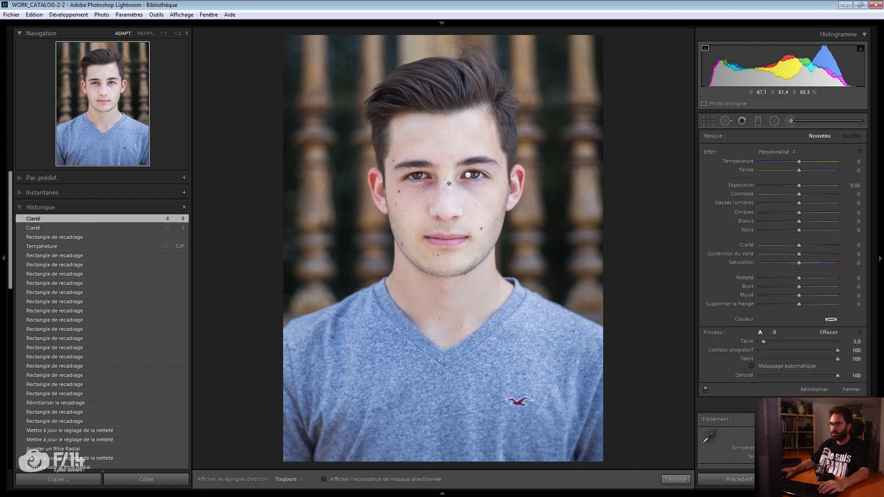
pyautogui.press('h')
pyautogui.click(461, 183)
pyautogui.moveTo(799, 212); pyautogui.dragTo(829, 214)
pyautogui.moveTo(798, 186); pyautogui.dragTo(799, 186)
pyautogui.click(676, 480)
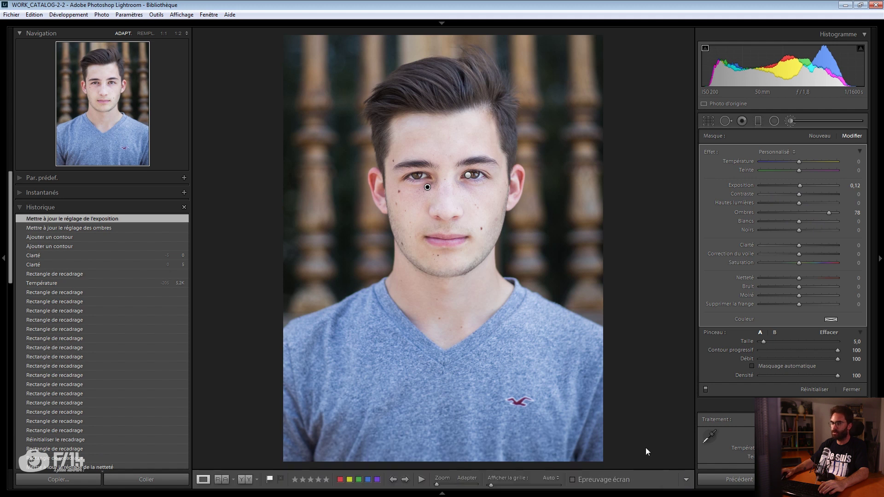
# Step: Set the first radial filter's temperature to 43 and tint to 13, and narrow its ellipse slightly
pyautogui.click(777, 121)
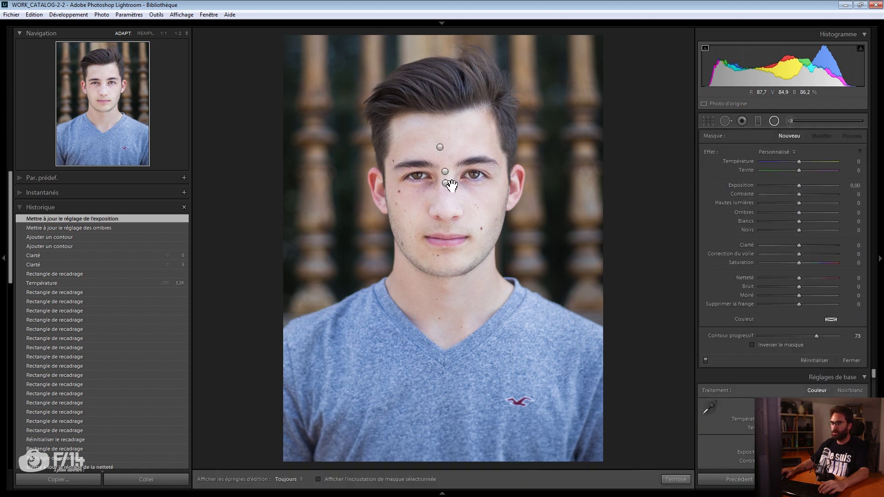
pyautogui.click(446, 183)
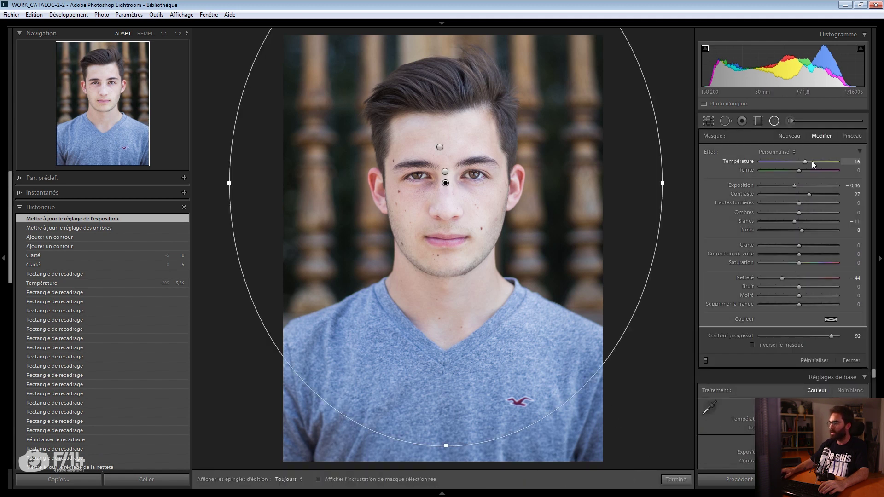
pyautogui.moveTo(800, 162)
pyautogui.mouseDown()
pyautogui.moveTo(784, 162)
pyautogui.moveTo(803, 163)
pyautogui.moveTo(804, 171)
pyautogui.moveTo(815, 162)
pyautogui.mouseUp()
# Step: Set the largest radial filter's temperature to 40 and exposure to −1.08
pyautogui.click(445, 171)
pyautogui.click(441, 148)
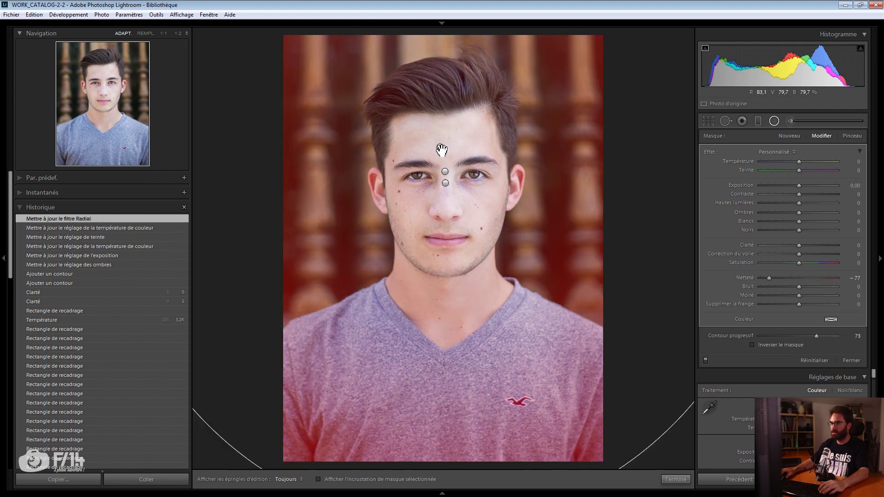
pyautogui.moveTo(799, 186)
pyautogui.mouseDown()
pyautogui.moveTo(781, 184)
pyautogui.moveTo(788, 184)
pyautogui.mouseUp()
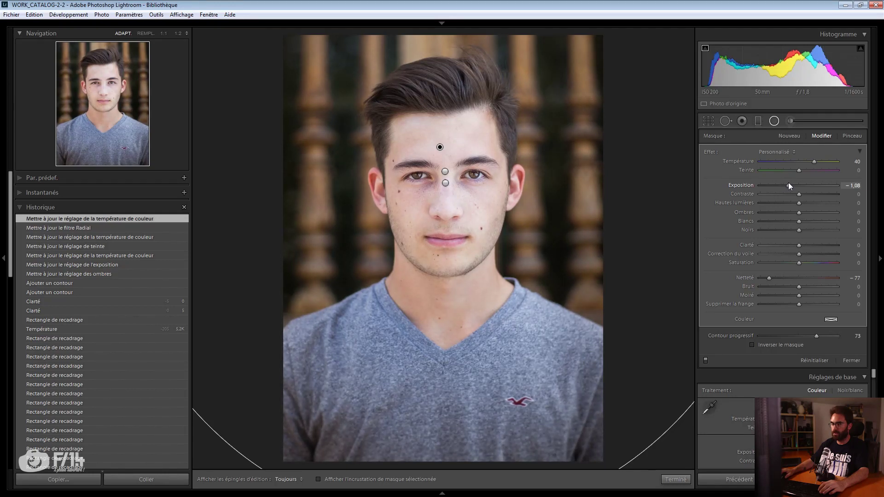
# Step: Lower the highlights of the inverted radial filter around the head and close the radial filter tool
pyautogui.click(445, 172)
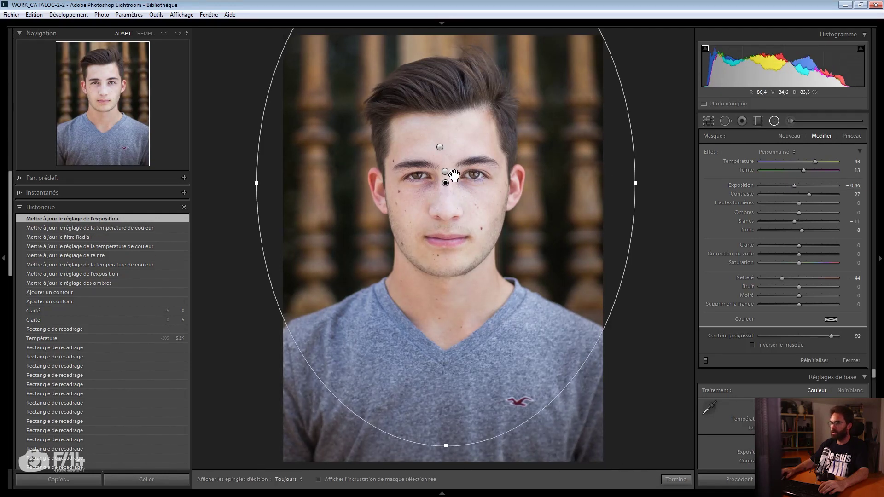
pyautogui.click(787, 203)
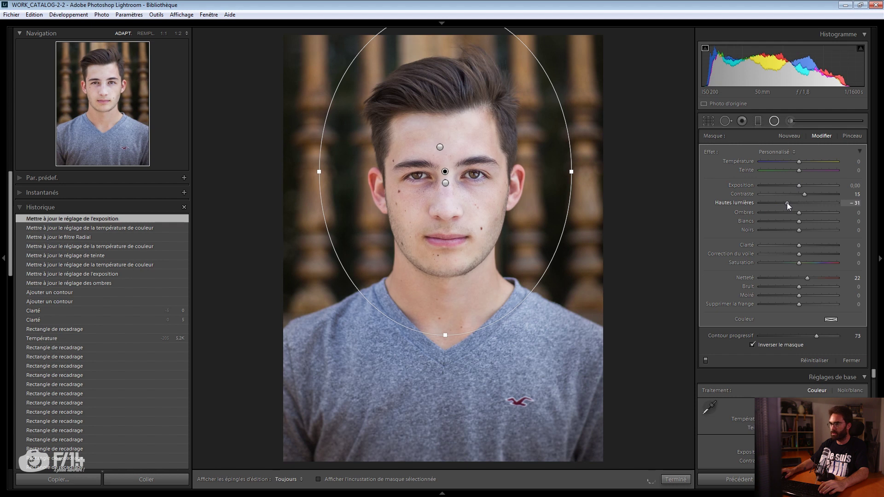
pyautogui.moveTo(789, 203); pyautogui.dragTo(792, 202)
pyautogui.hotkey('shift', 'm')
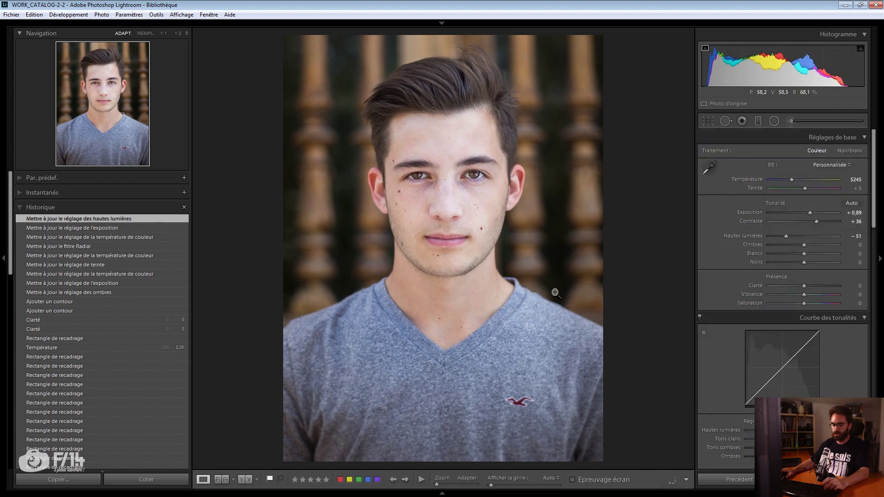
# Step: Compare the retouched portrait with its before version
pyautogui.press('\\')
pyautogui.press('\\')
pyautogui.press('\\')
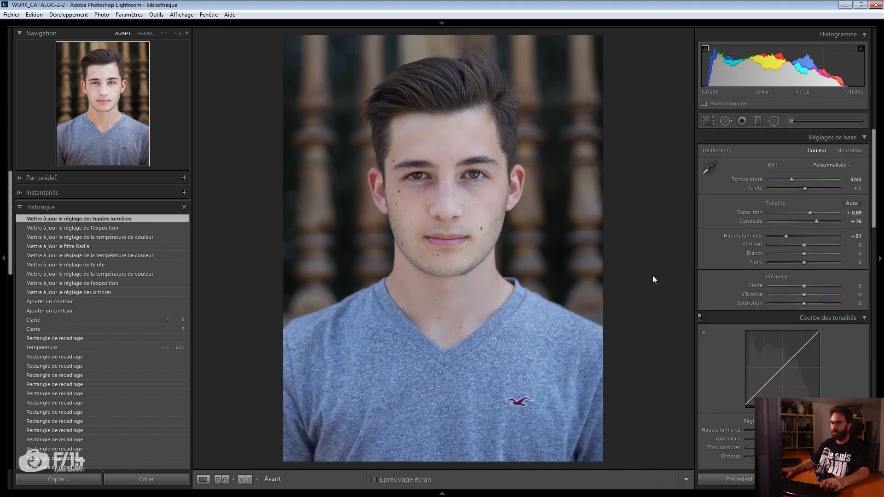
# Step: Collapse the edit history and set the portrait's overall exposure to +0.76
pyautogui.hotkey('ctrl', 'shift', '3')
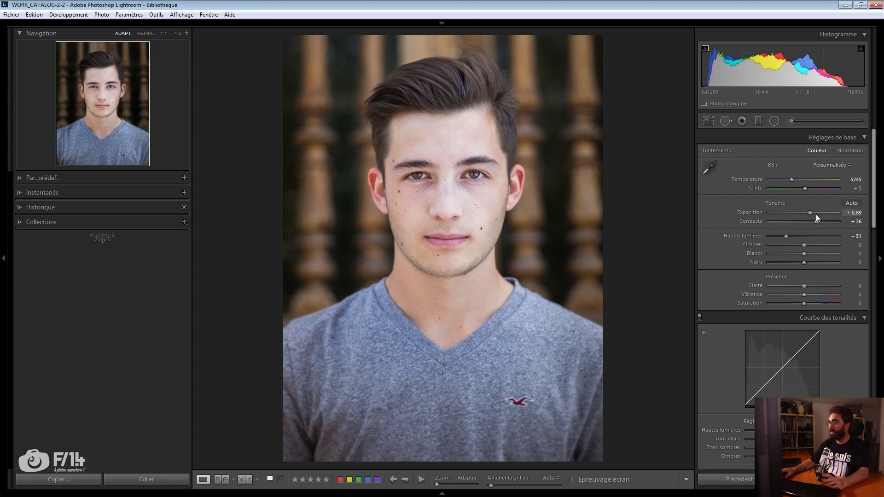
pyautogui.moveTo(811, 213); pyautogui.dragTo(809, 213)
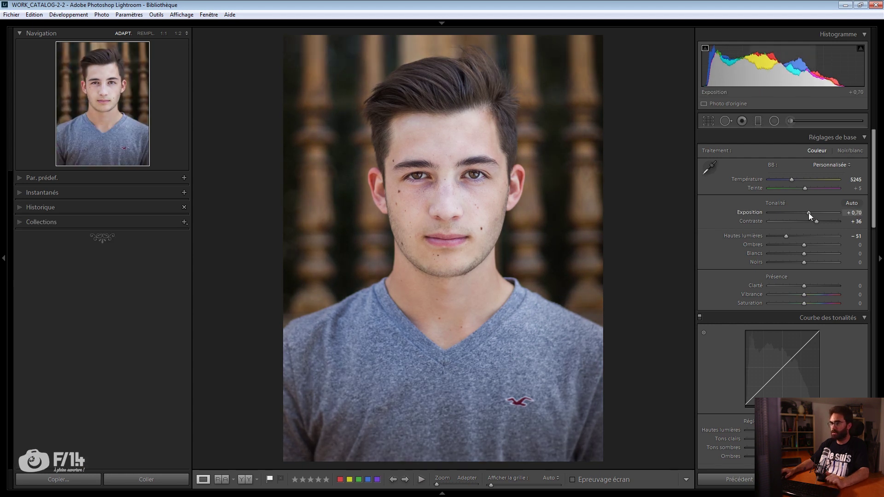
# Step: Add a radial filter around the head and upper chest with exposure −0.50, shadows 17 and blacks 2
pyautogui.click(774, 121)
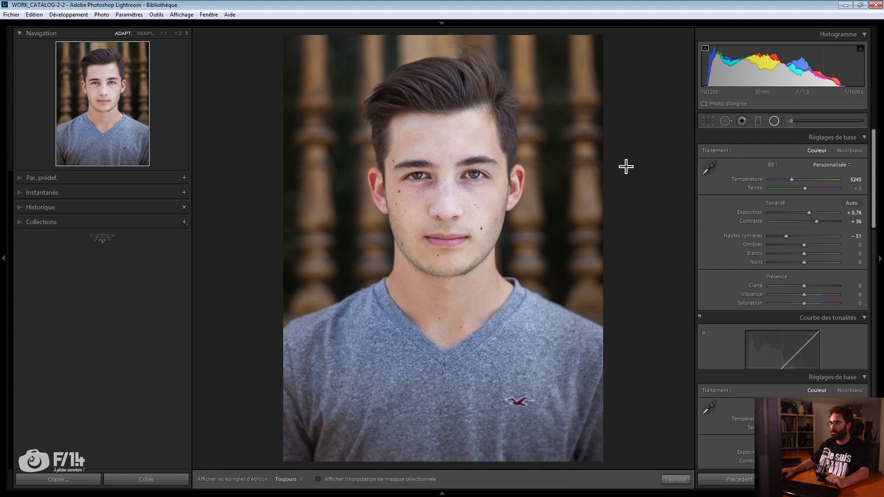
pyautogui.moveTo(445, 197); pyautogui.dragTo(589, 380)
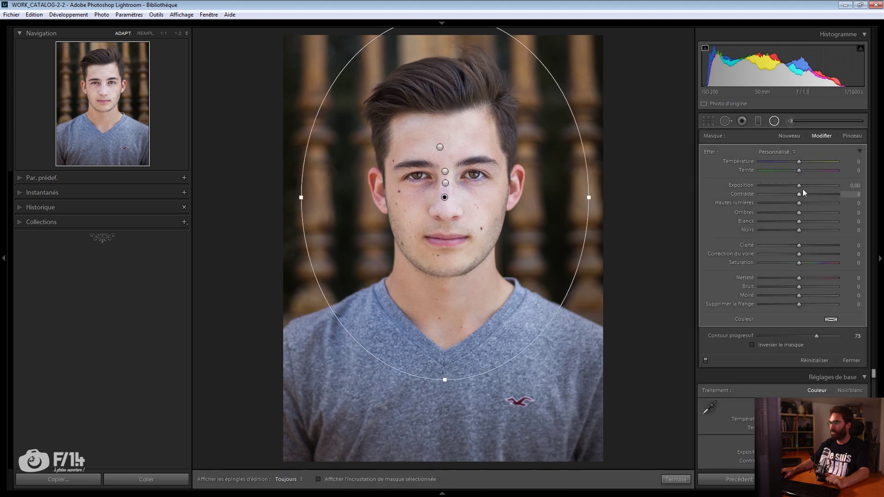
pyautogui.moveTo(796, 184); pyautogui.dragTo(791, 184)
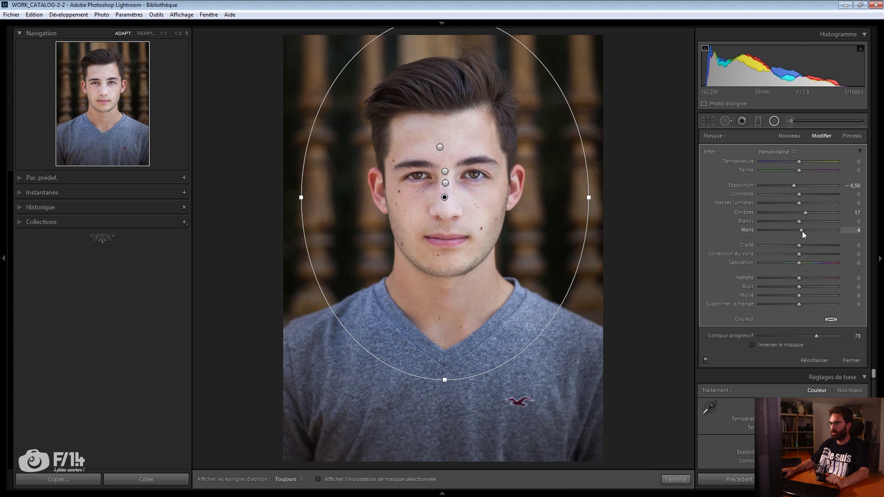
pyautogui.click(851, 360)
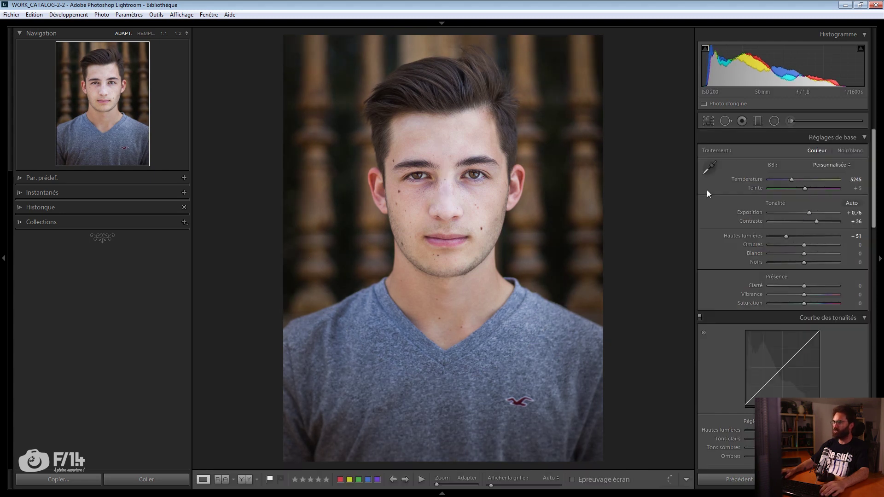
pyautogui.click(774, 121)
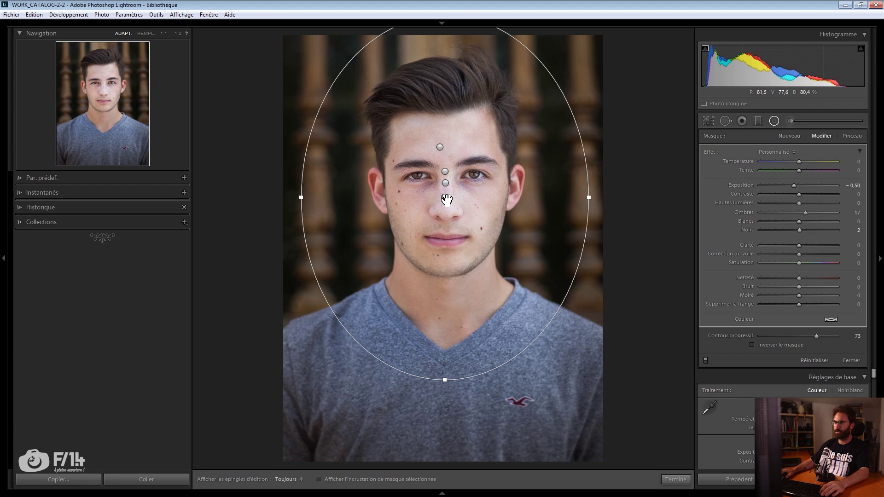
pyautogui.hotkey('shift', 'm')
# Step: Convert the next photo, the man seated in the garden, to black and white and set its contrast to +44
pyautogui.press('Right')
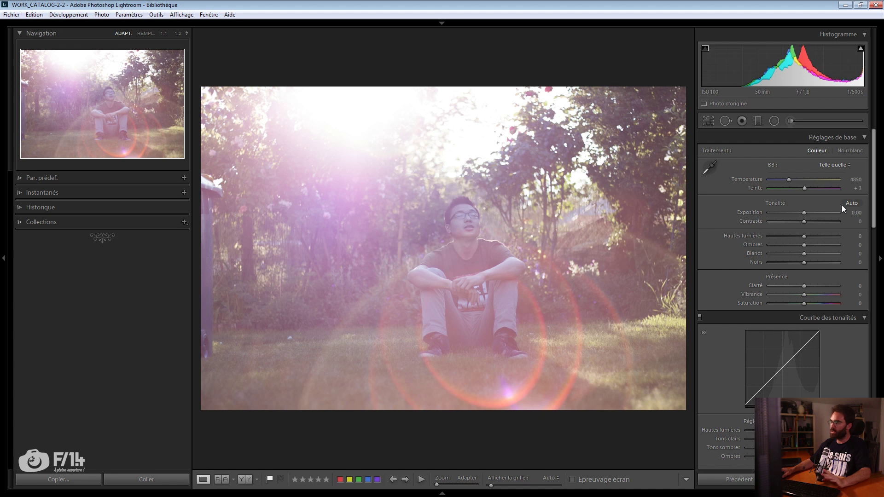
pyautogui.click(850, 152)
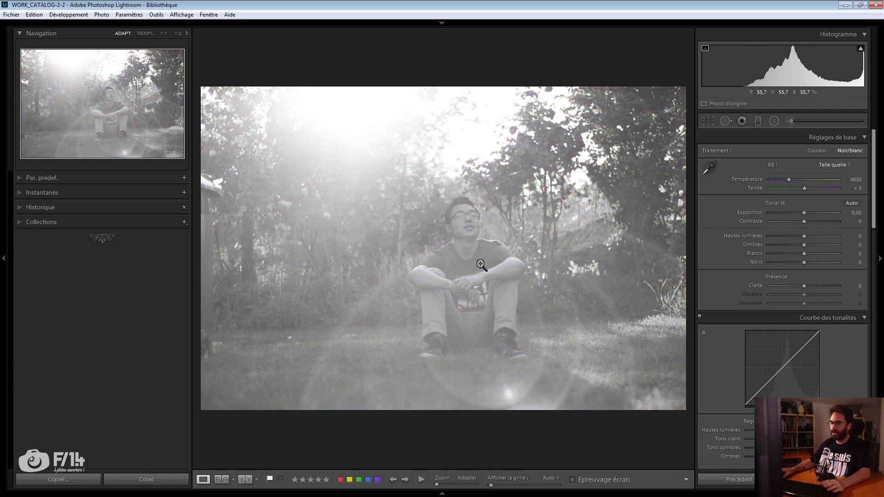
pyautogui.scroll(-15, 728, 263)
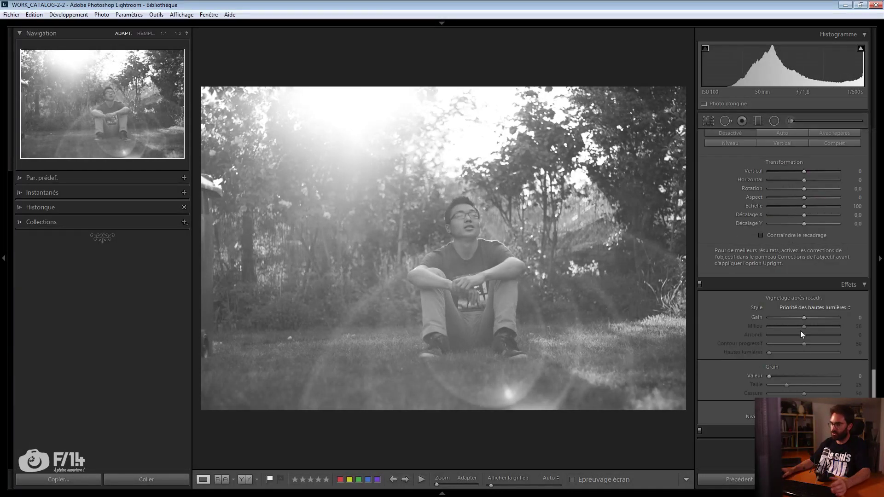
pyautogui.scroll(15, 800, 331)
pyautogui.moveTo(805, 221); pyautogui.dragTo(819, 223)
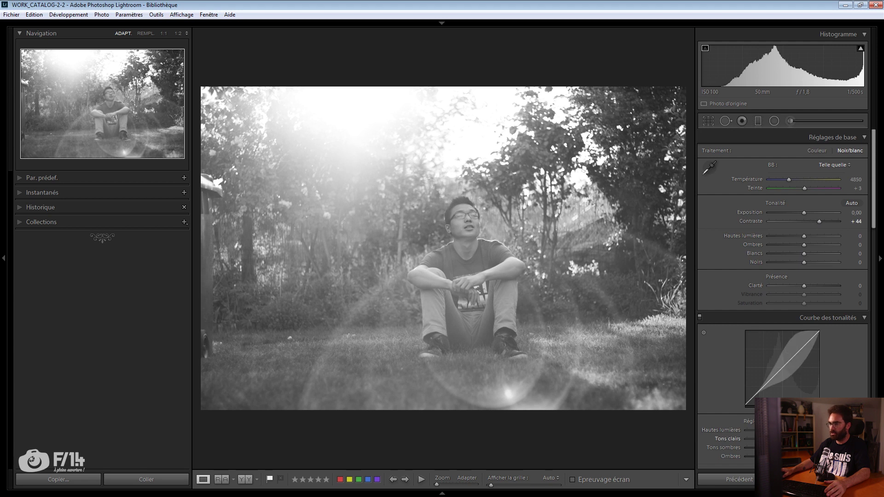
# Step: Shape the tone curve with lights +32 and darks −70, and set clarity to +27 and shadows to +3
pyautogui.moveTo(789, 351); pyautogui.dragTo(788, 343)
pyautogui.moveTo(765, 387); pyautogui.dragTo(765, 394)
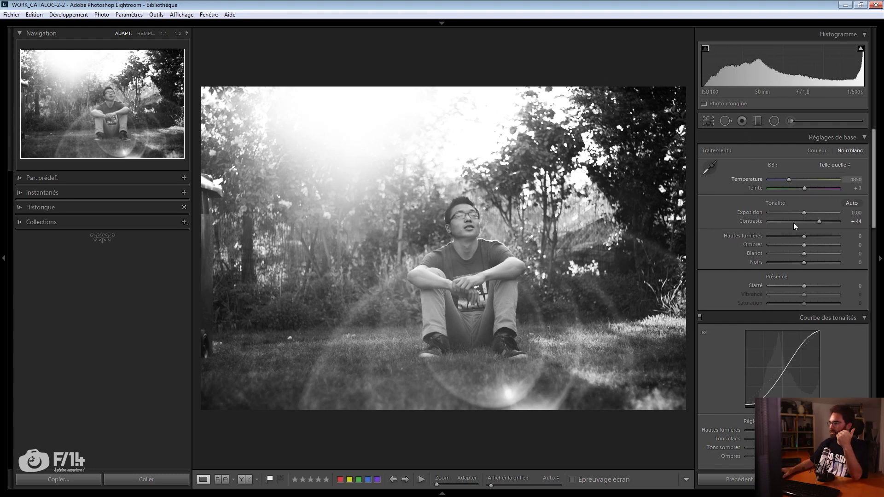
pyautogui.moveTo(809, 283); pyautogui.dragTo(813, 289)
pyautogui.moveTo(807, 245); pyautogui.dragTo(808, 245)
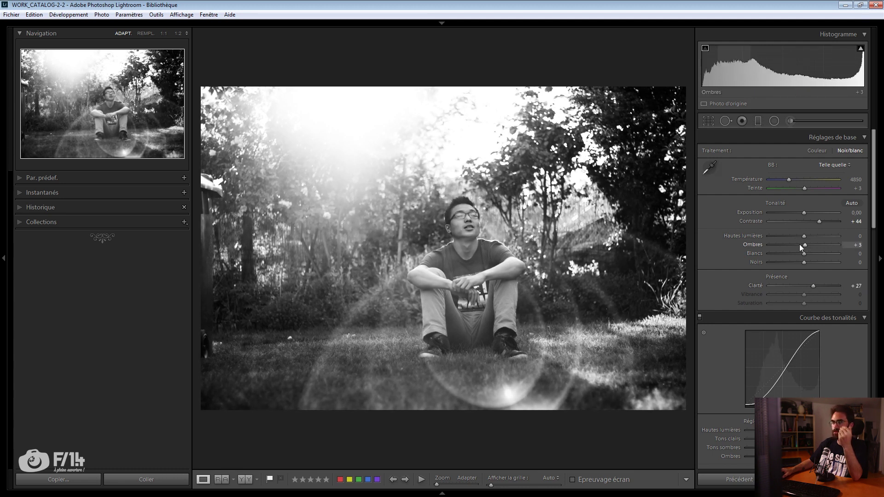
# Step: Add a diagonal graduated filter from the sunlit upper corner towards the man and set its highlights to −81
pyautogui.click(733, 121)
pyautogui.moveTo(308, 148); pyautogui.dragTo(422, 326)
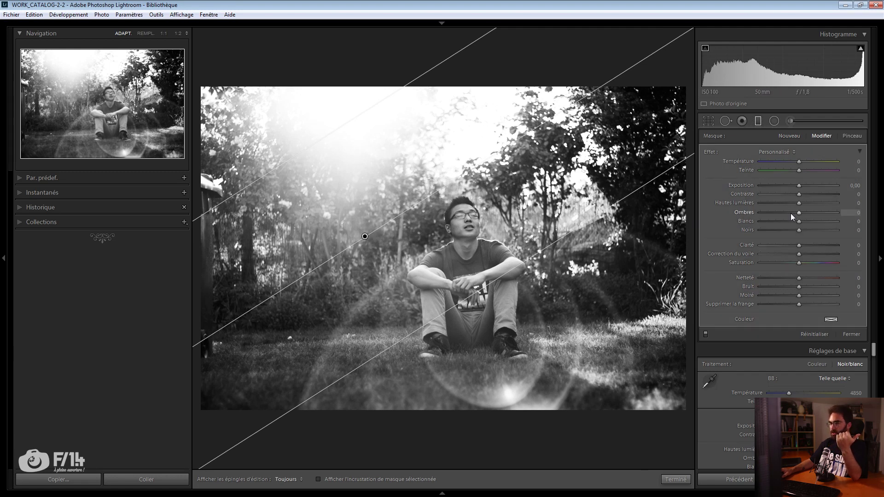
pyautogui.moveTo(782, 203); pyautogui.dragTo(768, 199)
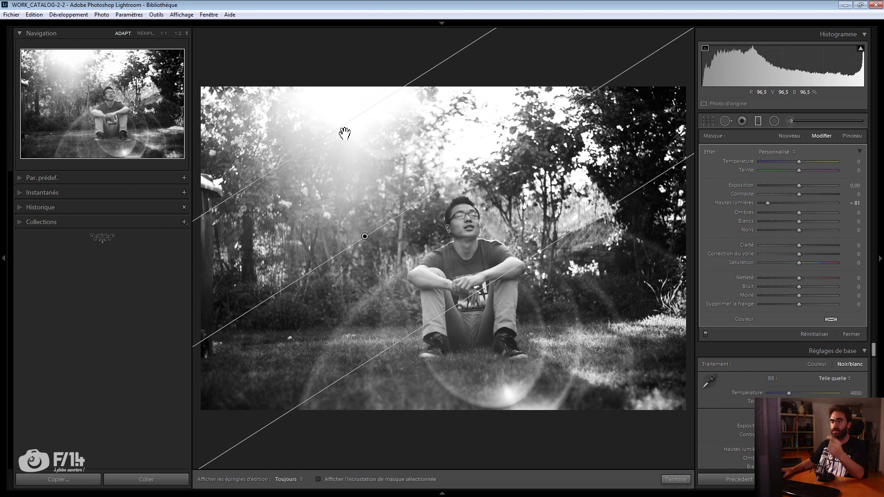
# Step: Crop the garden portrait to the 16 x 9 aspect ratio, tightened around the seated man
pyautogui.press('r')
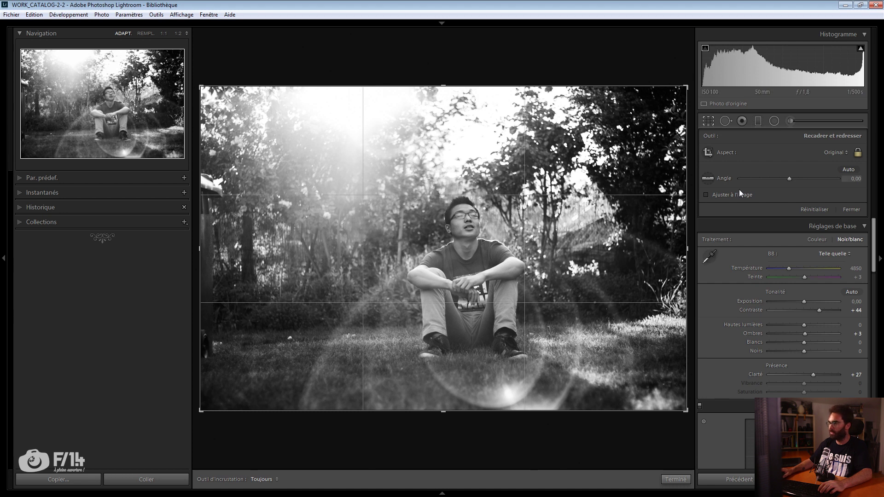
pyautogui.click(834, 153)
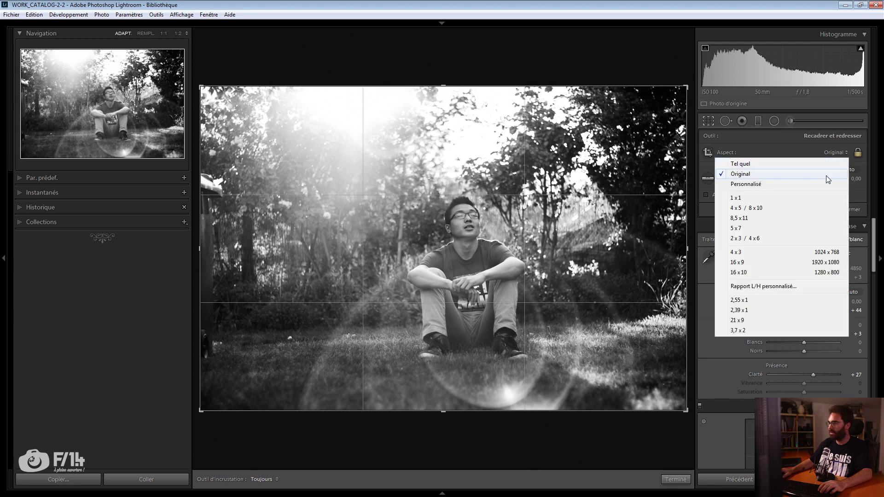
pyautogui.click(760, 263)
pyautogui.moveTo(550, 116); pyautogui.dragTo(566, 111)
pyautogui.moveTo(569, 148)
pyautogui.mouseDown()
pyautogui.moveTo(561, 142)
pyautogui.moveTo(568, 165)
pyautogui.mouseUp()
pyautogui.press('Return')
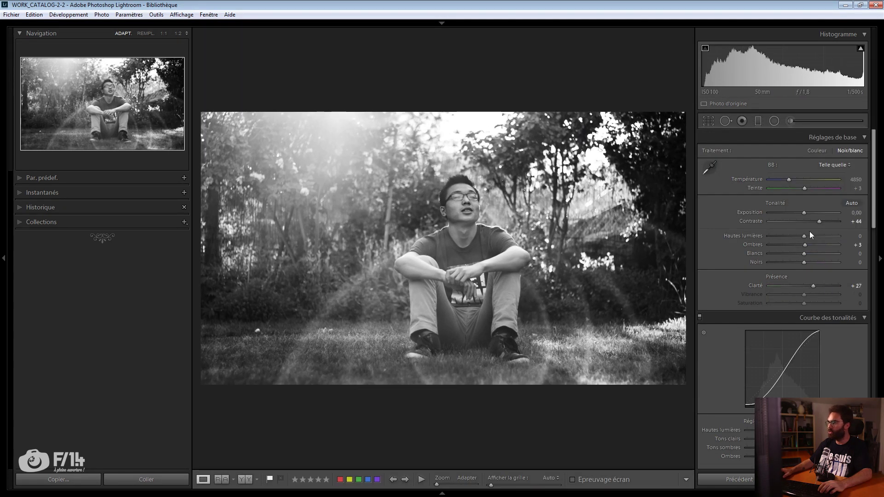
# Step: Add a large radial filter centred on the man with exposure −0.31 and highlights −57
pyautogui.click(774, 121)
pyautogui.moveTo(459, 261); pyautogui.dragTo(619, 421)
pyautogui.moveTo(799, 202)
pyautogui.mouseDown()
pyautogui.moveTo(778, 204)
pyautogui.moveTo(796, 187)
pyautogui.mouseUp()
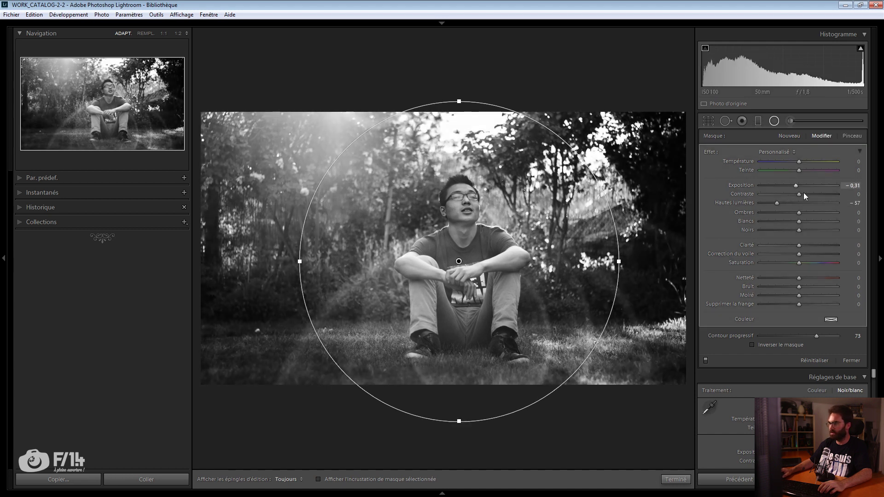
pyautogui.hotkey('shift', 'm')
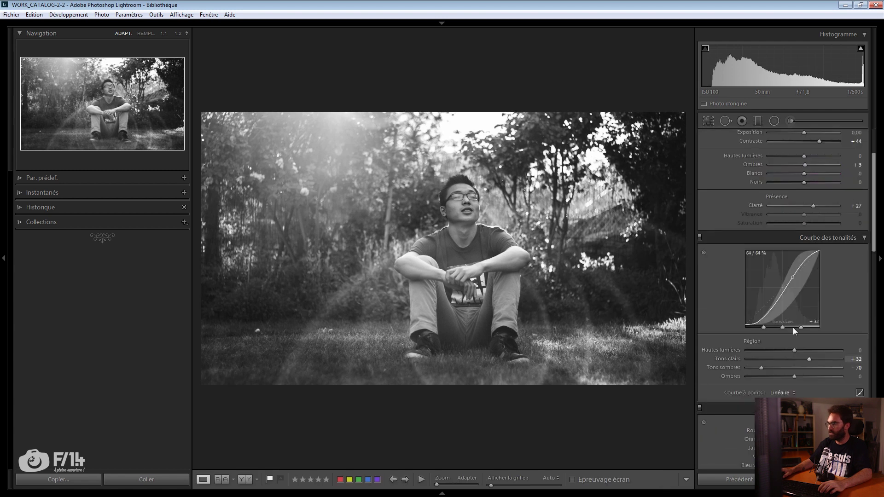
# Step: Raise the tone curve's lights to +56 and the overall exposure to +0.23
pyautogui.moveTo(817, 359)
pyautogui.mouseDown()
pyautogui.moveTo(830, 361)
pyautogui.moveTo(822, 360)
pyautogui.mouseUp()
pyautogui.scroll(3, 797, 188)
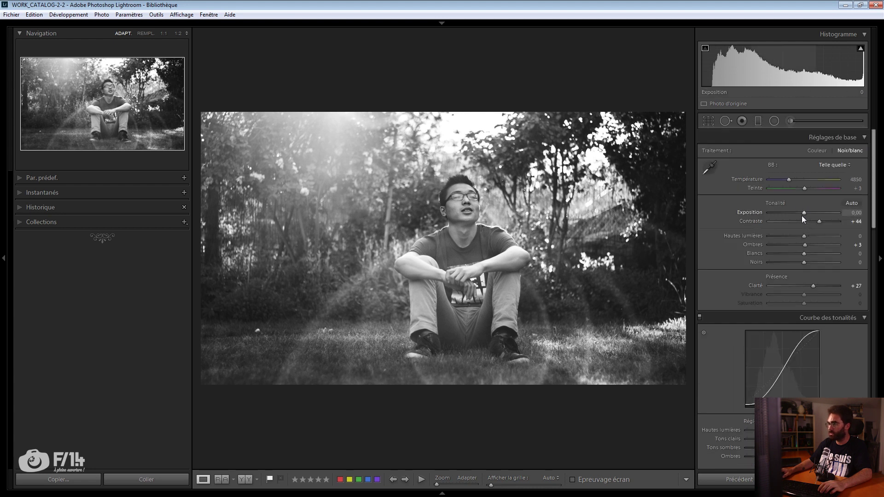
pyautogui.moveTo(801, 214); pyautogui.dragTo(803, 213)
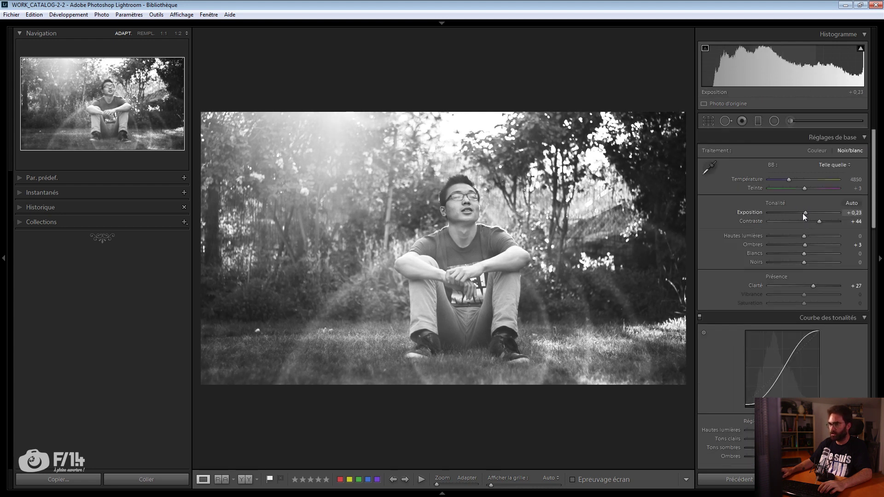
# Step: Brush a local correction over the man's bright arm with highlights −59 and exposure −0.17
pyautogui.click(790, 121)
pyautogui.moveTo(861, 49)
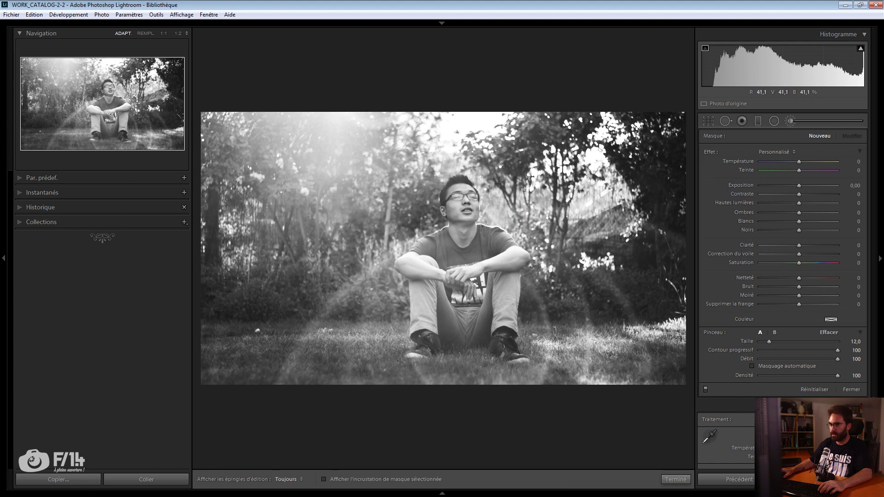
pyautogui.click(423, 251)
pyautogui.moveTo(798, 203); pyautogui.dragTo(776, 202)
pyautogui.press('h')
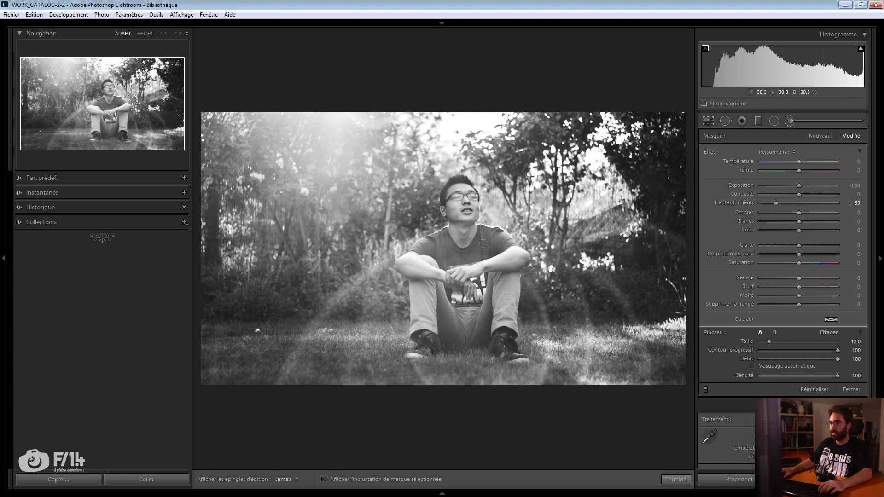
pyautogui.moveTo(799, 185); pyautogui.dragTo(797, 186)
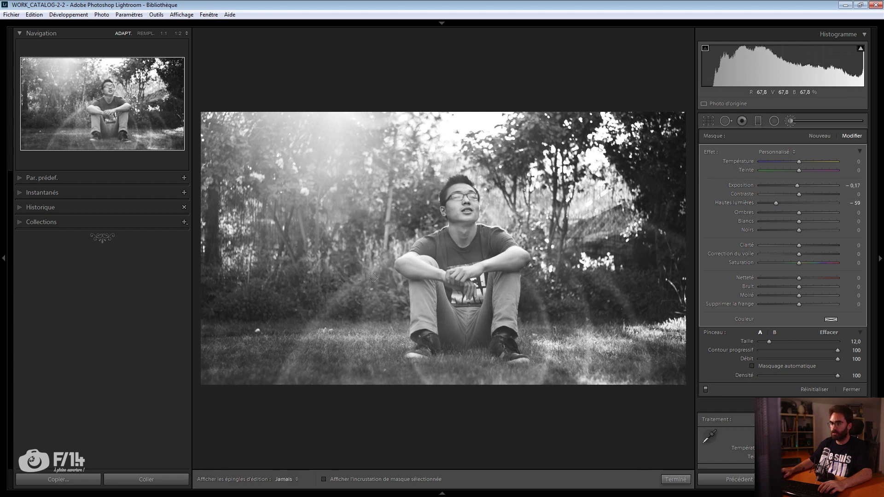
pyautogui.press('h')
pyautogui.press(']')
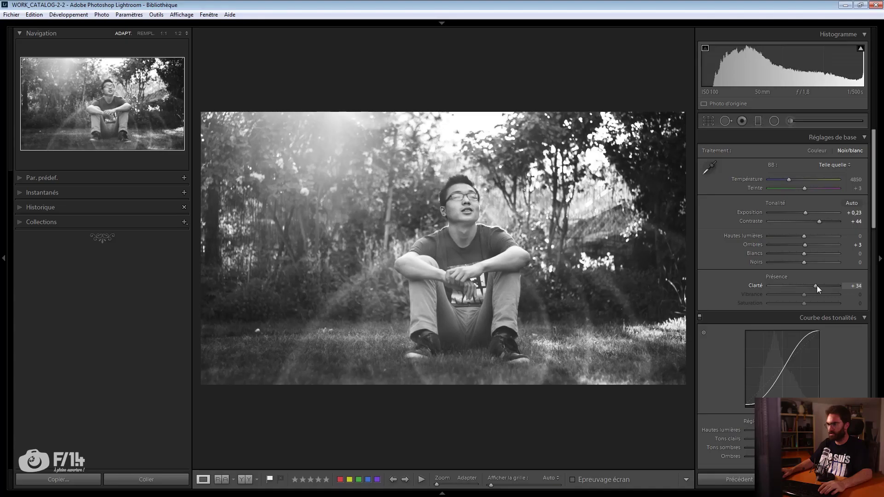
# Step: Set the clarity to +47 and check the man's face at 1:1 magnification
pyautogui.moveTo(817, 286); pyautogui.dragTo(820, 286)
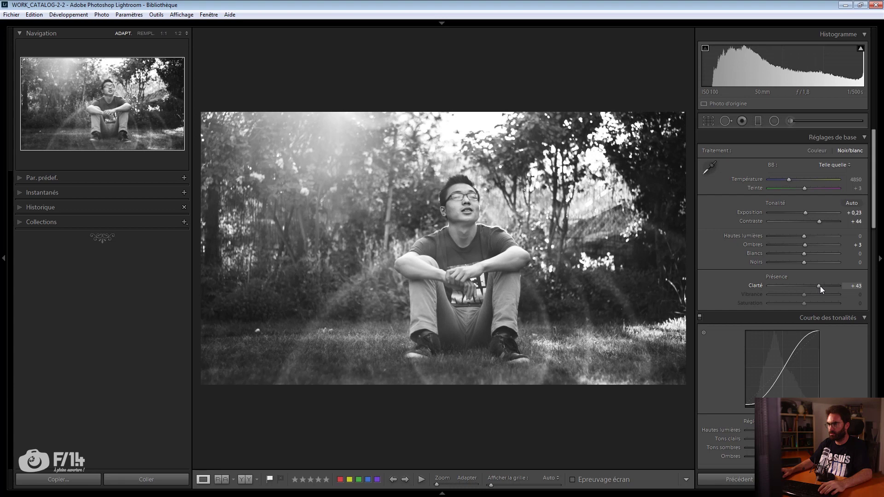
pyautogui.click(450, 221)
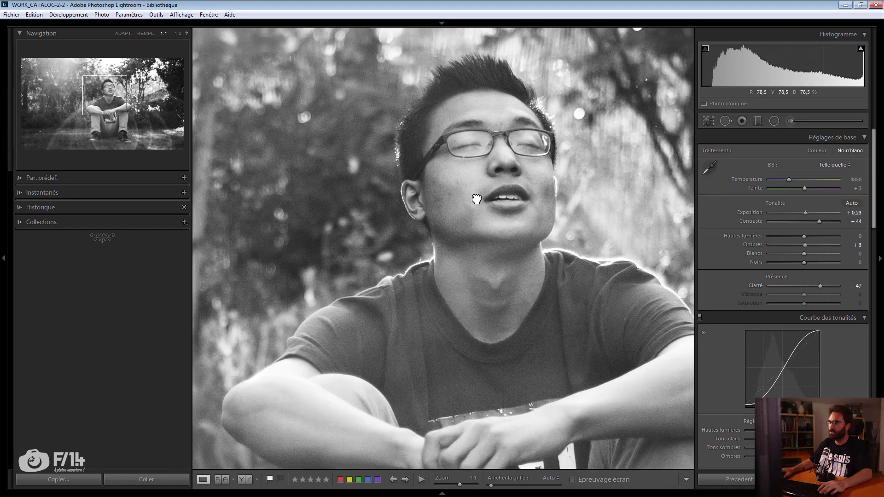
pyautogui.moveTo(475, 197); pyautogui.dragTo(460, 251)
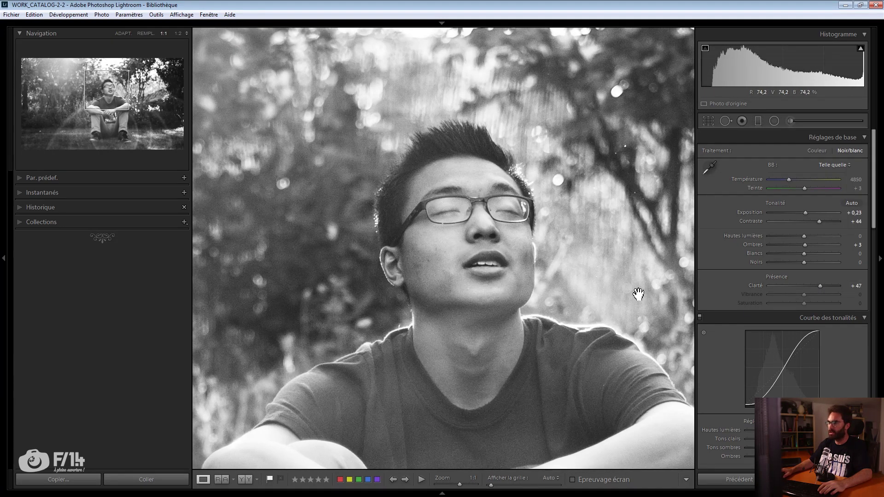
pyautogui.scroll(-3, 718, 295)
pyautogui.click(470, 323)
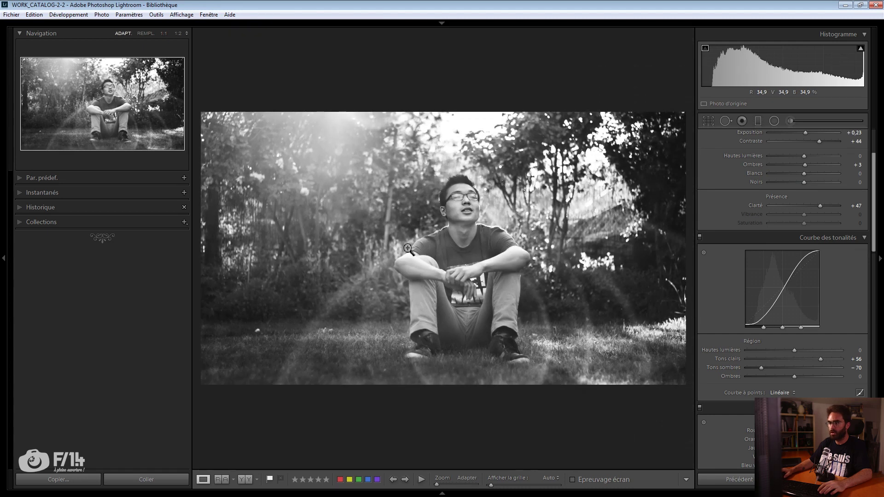
# Step: Compare the photo with its before version and try out a white balance temperature of 2000
pyautogui.press('\\')
pyautogui.press('\\')
pyautogui.scroll(2, 766, 189)
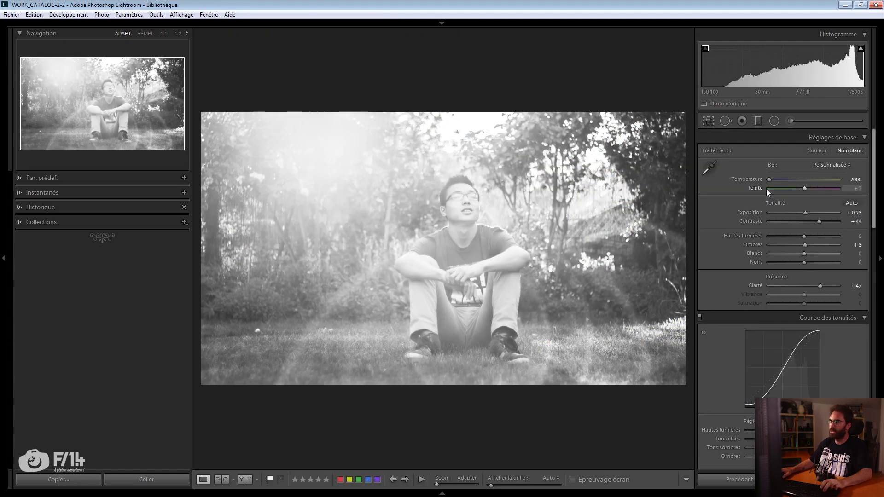
pyautogui.moveTo(770, 180)
pyautogui.mouseDown()
pyautogui.moveTo(838, 184)
pyautogui.moveTo(786, 182)
pyautogui.mouseUp()
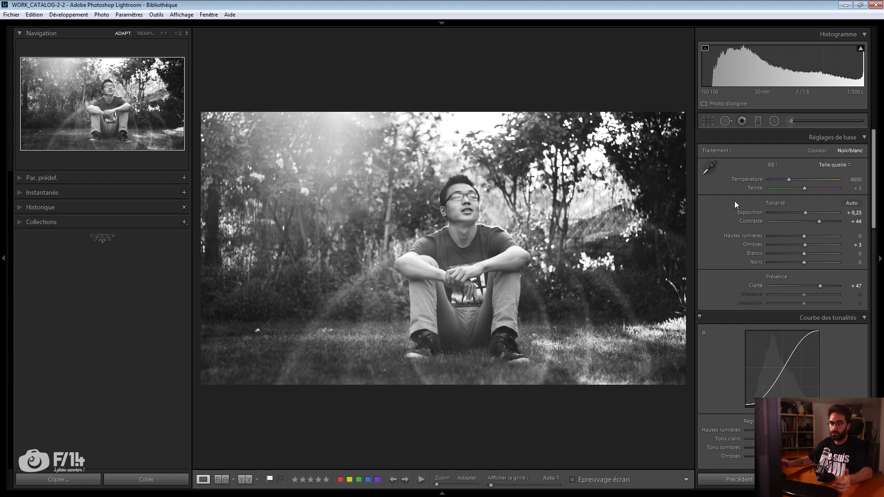
# Step: Darken the foliage with the targeted black-and-white mix adjustment, bringing red to −47 and magenta to +3
pyautogui.scroll(-6, 756, 220)
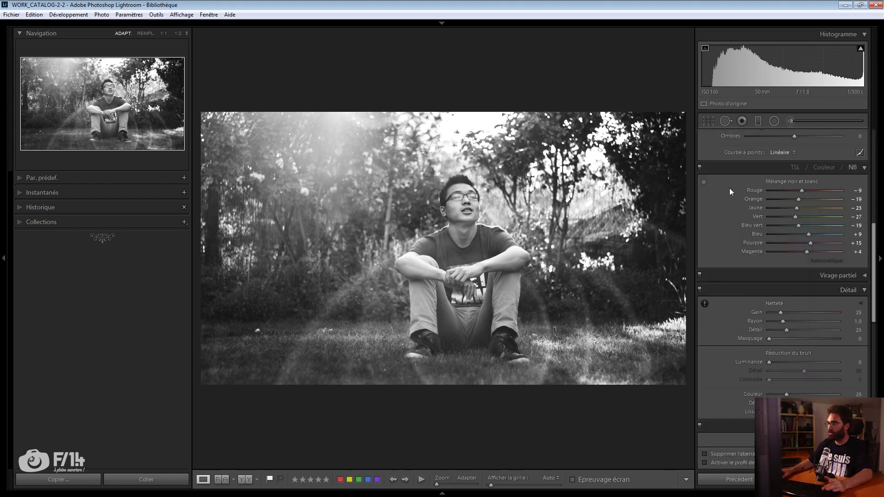
pyautogui.click(704, 183)
pyautogui.moveTo(634, 218); pyautogui.dragTo(651, 248)
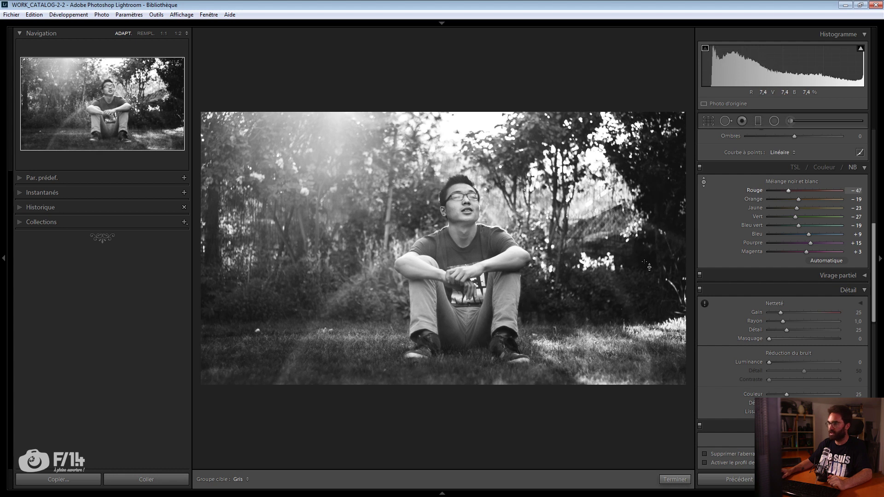
# Step: Brush the bushes beside the man with exposure −0.36 and contrast 28, and the dark tree on the other side with exposure 0.12
pyautogui.click(791, 121)
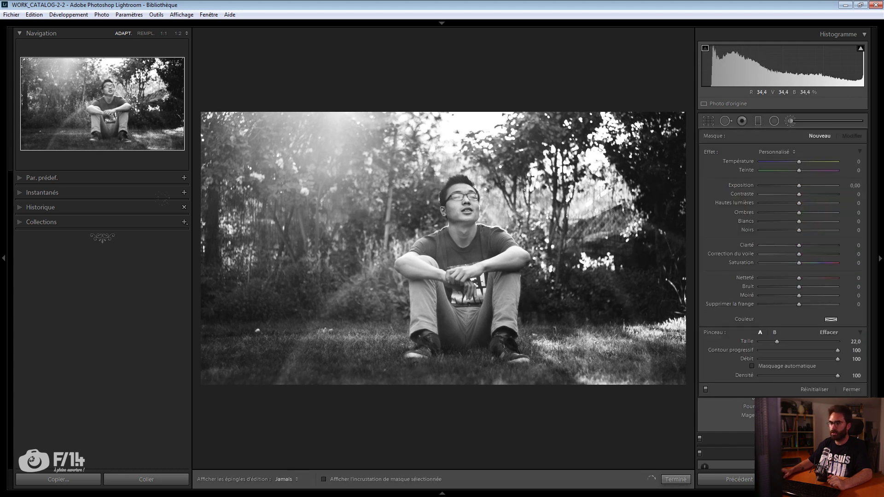
pyautogui.moveTo(789, 188); pyautogui.dragTo(808, 196)
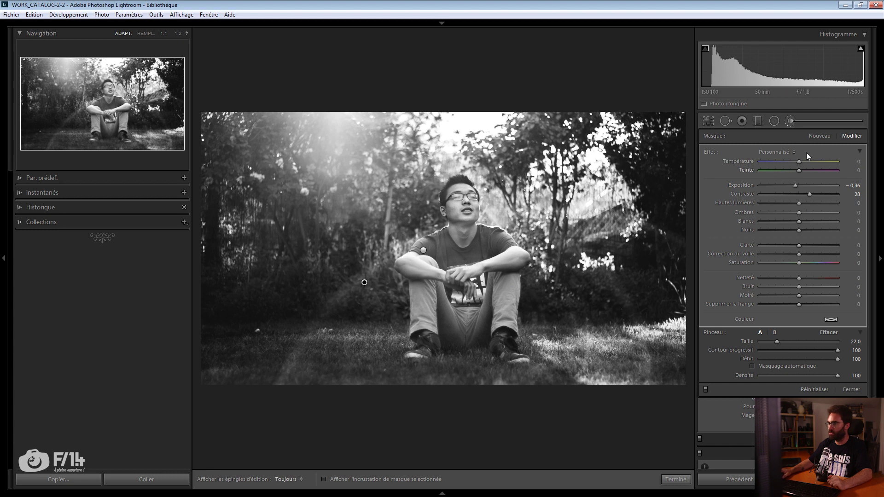
pyautogui.click(820, 137)
pyautogui.press('h')
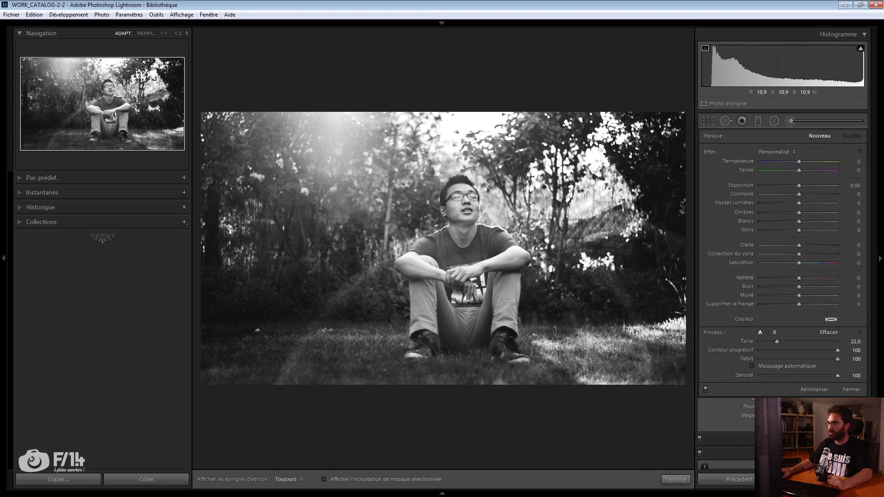
pyautogui.moveTo(797, 189); pyautogui.dragTo(800, 186)
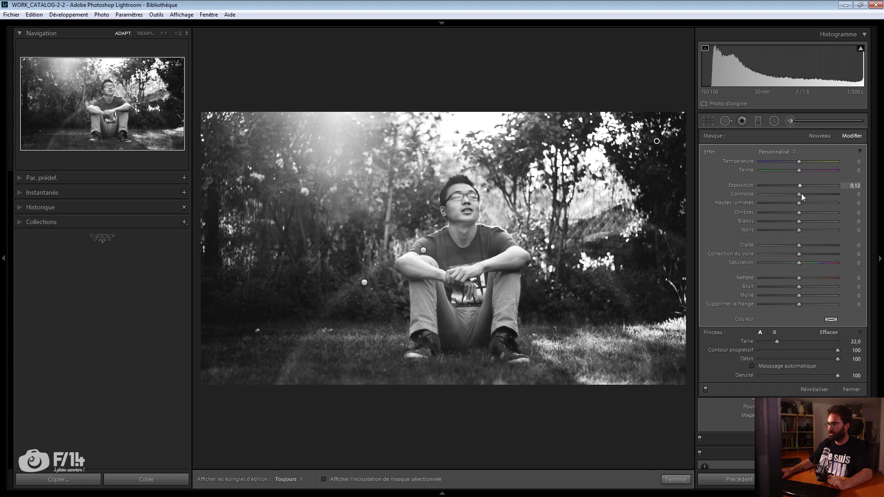
pyautogui.click(805, 213)
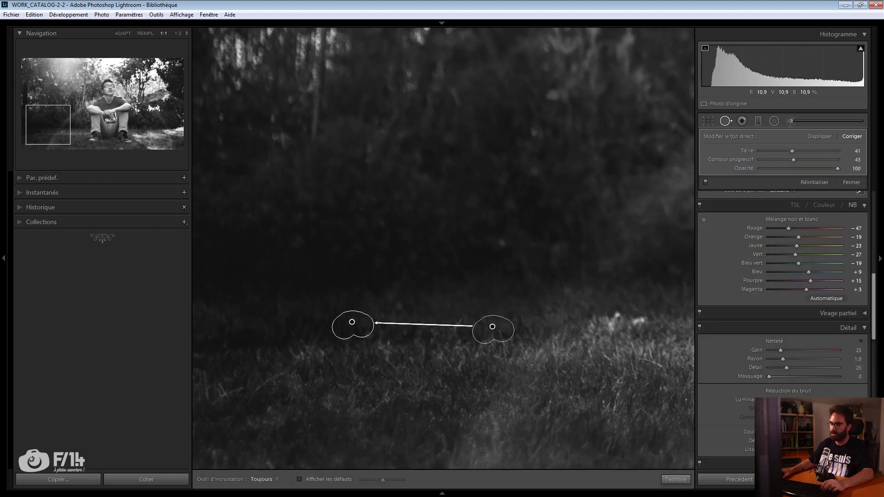
# Step: Heal the bright distracting spots along the edge of the grass beside the man with spot removal
pyautogui.press('q')
pyautogui.click(385, 336)
pyautogui.click(382, 372)
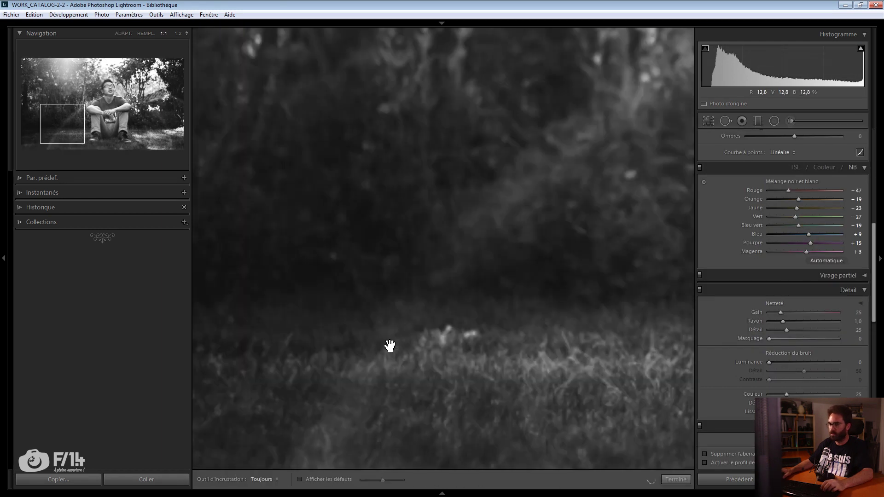
pyautogui.press('q')
pyautogui.moveTo(445, 334); pyautogui.dragTo(483, 335)
pyautogui.press('z')
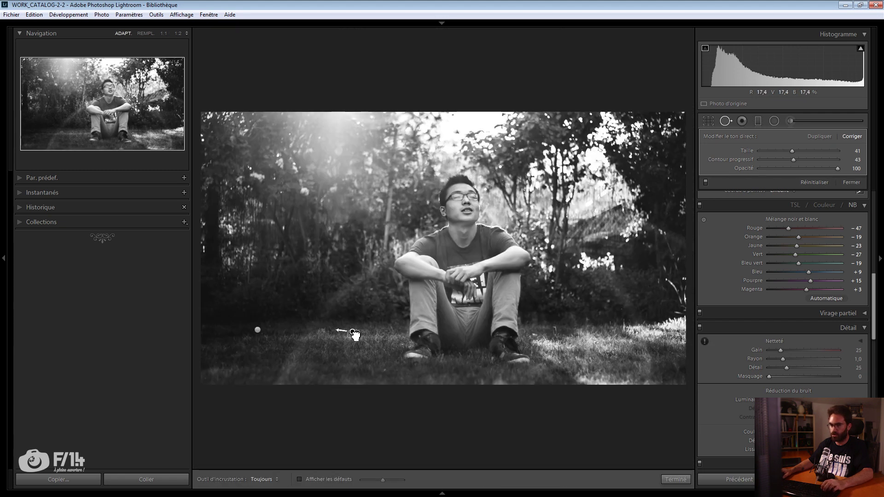
pyautogui.press('q')
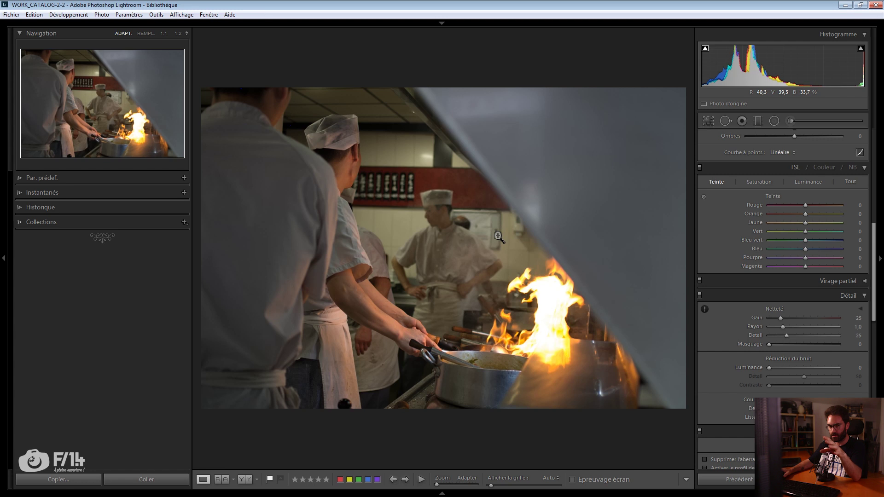
# Step: Compare the garden portrait with its "1ere retouche" snapshot and move on to the young man's colour portrait
pyautogui.press('Right')
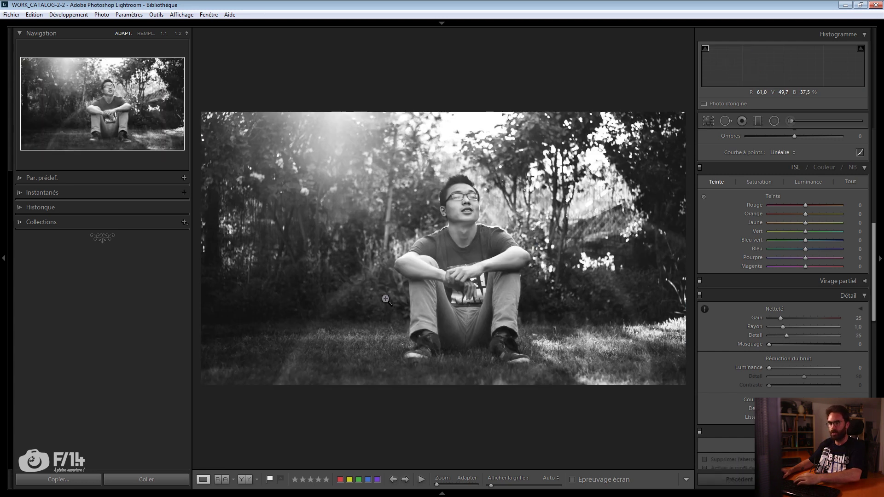
pyautogui.click(43, 193)
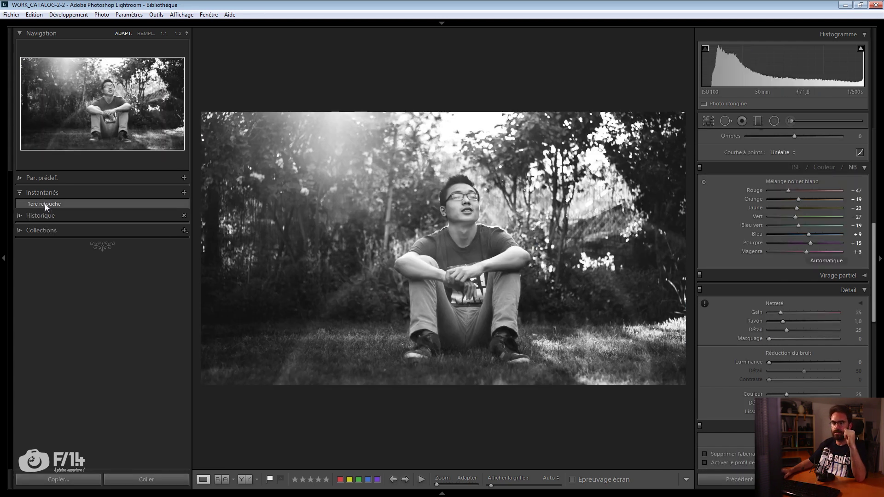
pyautogui.click(45, 204)
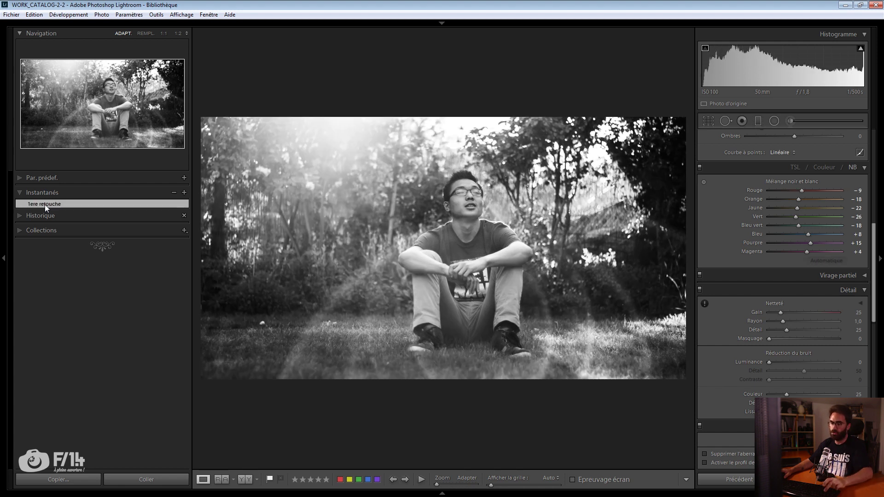
pyautogui.press('Right')
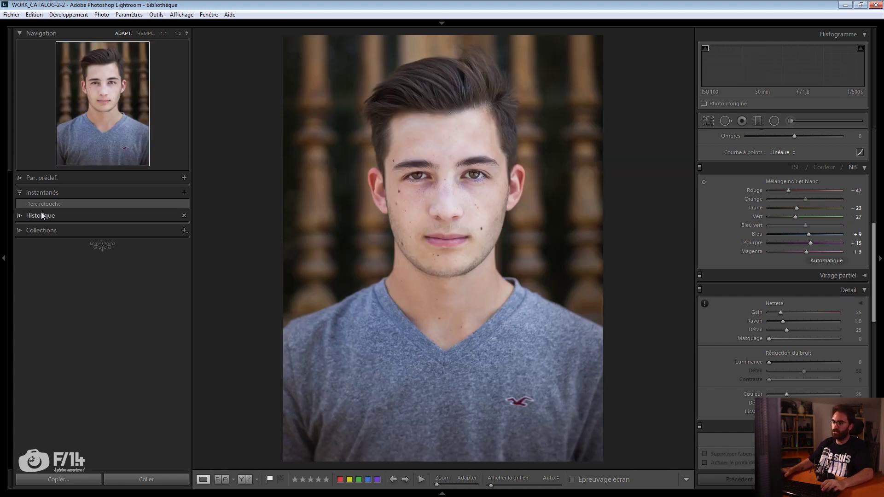
# Step: Compare the young man's portrait with its "1ere retouche" snapshot and add a diagonal graduated filter over its upper right with exposure −0.60
pyautogui.click(50, 202)
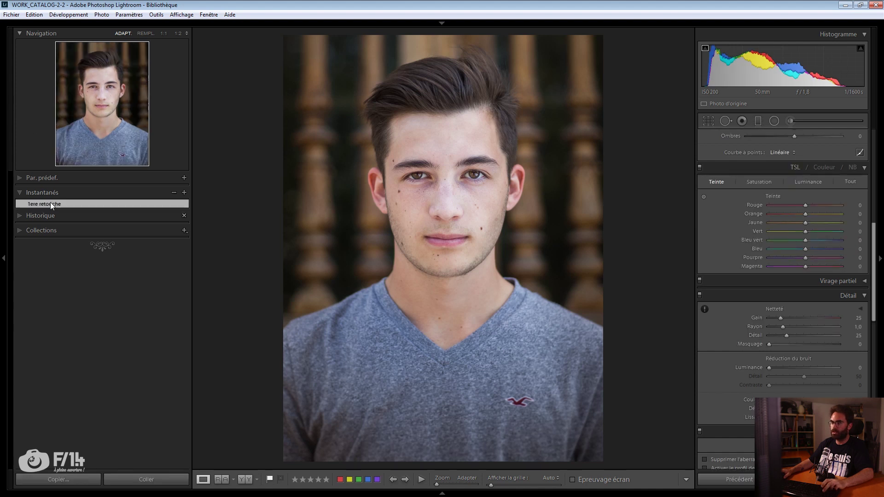
pyautogui.press('Right')
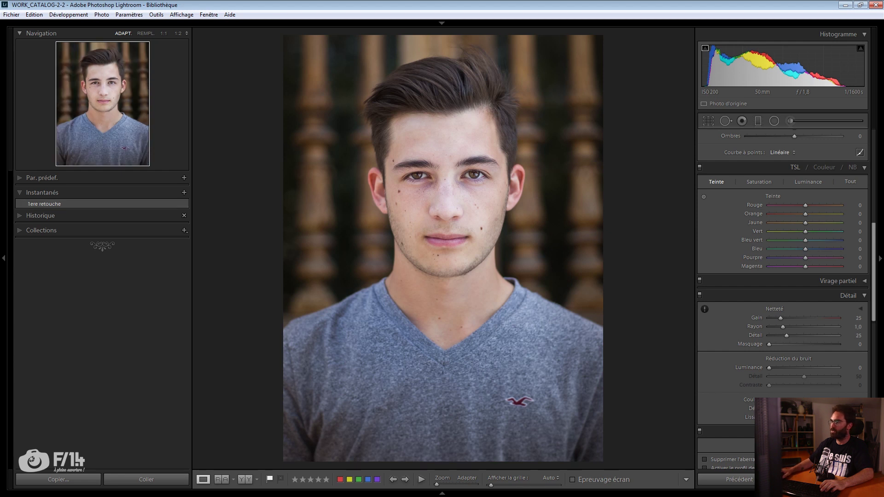
pyautogui.click(758, 120)
pyautogui.moveTo(522, 48); pyautogui.dragTo(489, 173)
pyautogui.moveTo(799, 185); pyautogui.dragTo(793, 184)
pyautogui.click(665, 478)
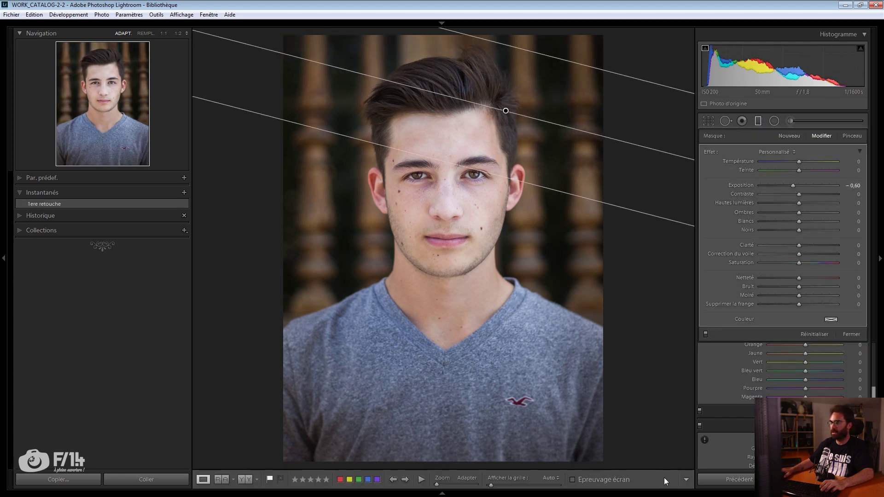
# Step: Compare the girl's black-and-white portrait with its "1ere retouche" snapshot, check its basic settings, and move on to the kitchen photo with the flaming pan
pyautogui.press('Right')
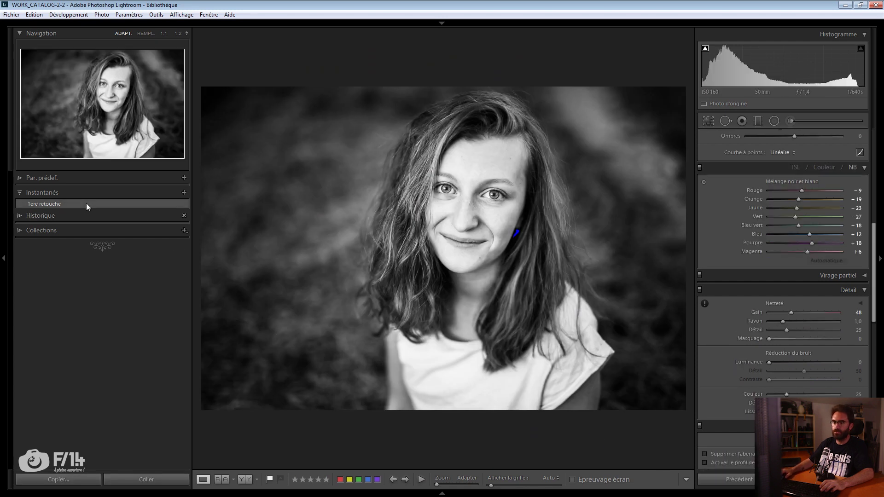
pyautogui.click(86, 204)
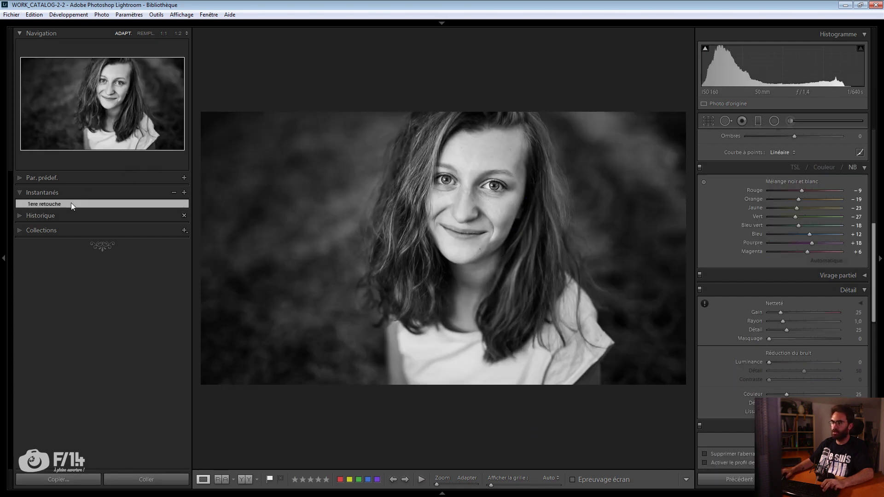
pyautogui.click(71, 204)
pyautogui.scroll(3, 857, 248)
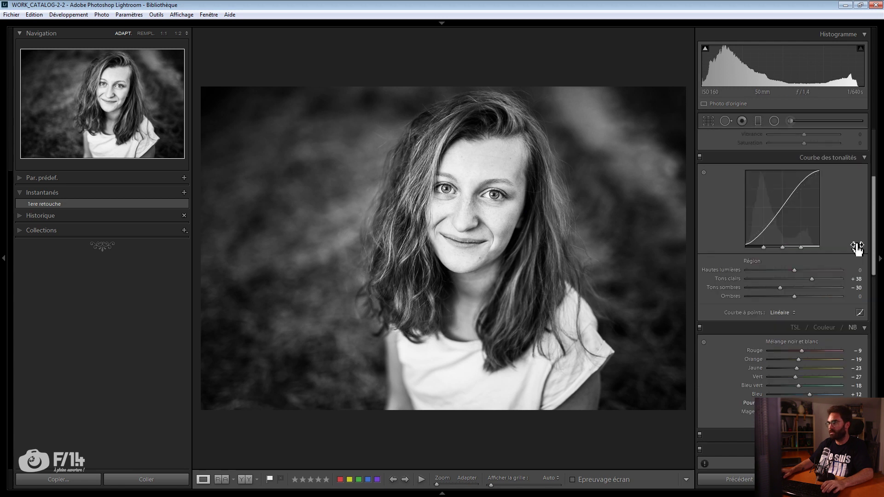
pyautogui.scroll(4, 824, 221)
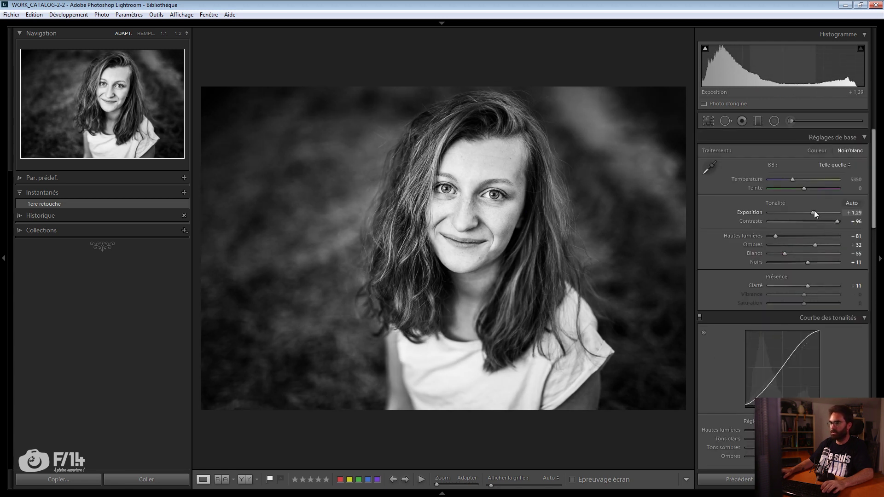
pyautogui.press('Right')
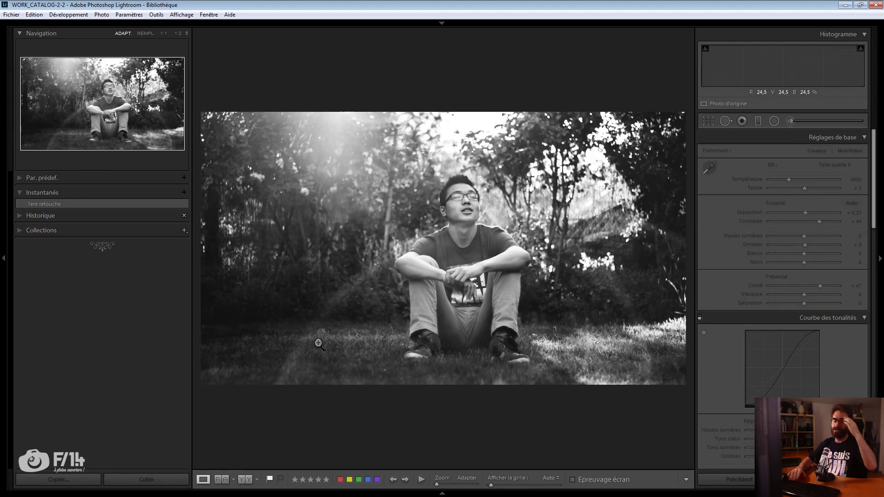
pyautogui.press('Right')
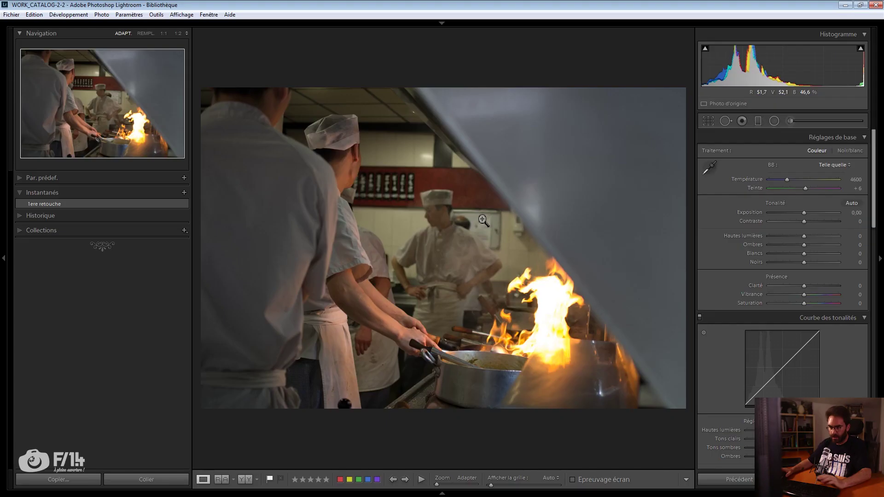
# Step: Enable the lens correction profile for the kitchen photo, toggling it to compare the effect
pyautogui.scroll(-15, 739, 266)
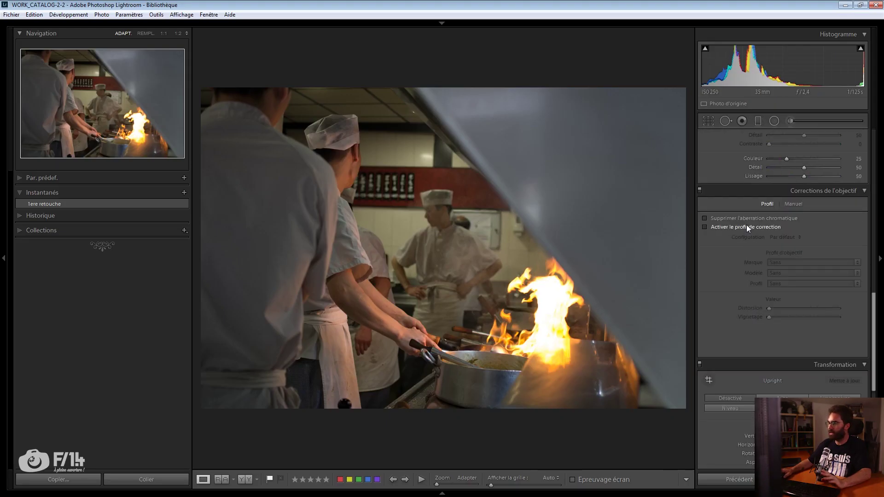
pyautogui.click(743, 227)
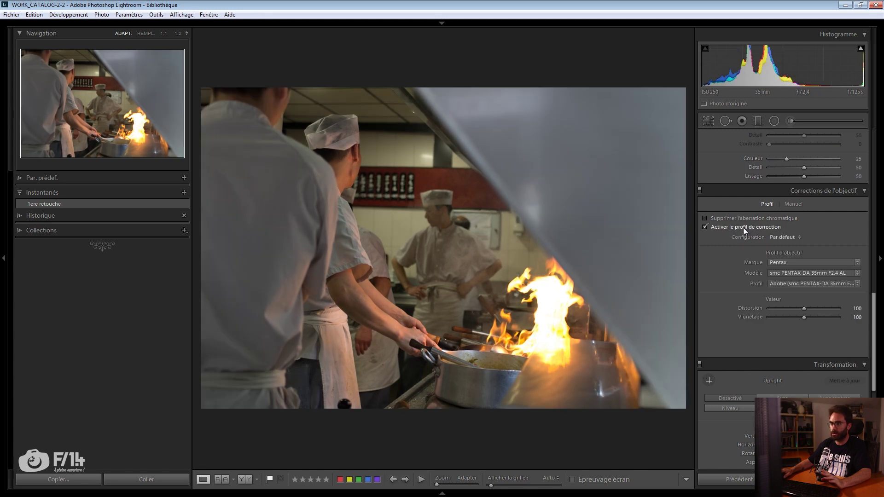
pyautogui.click(709, 228)
pyautogui.click(705, 227)
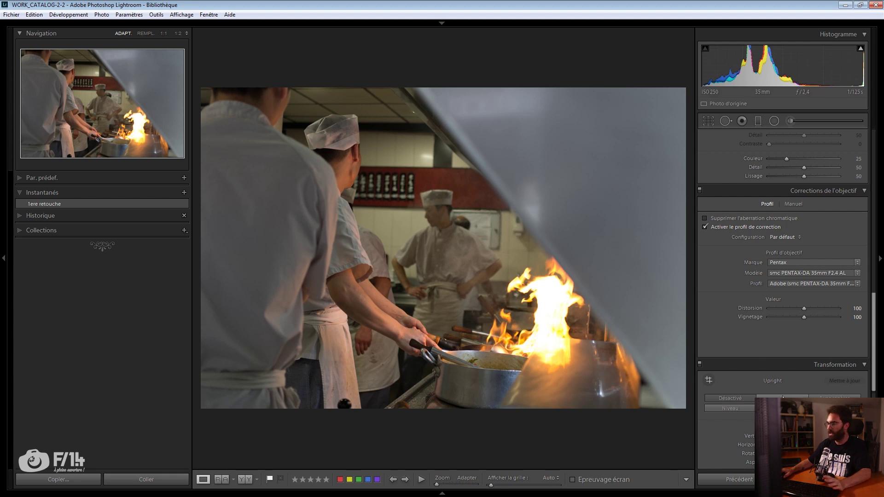
# Step: Correct the kitchen photo's perspective with guided Upright, using two horizontal guides and one vertical guide, and compare it with the original
pyautogui.scroll(-3, 788, 375)
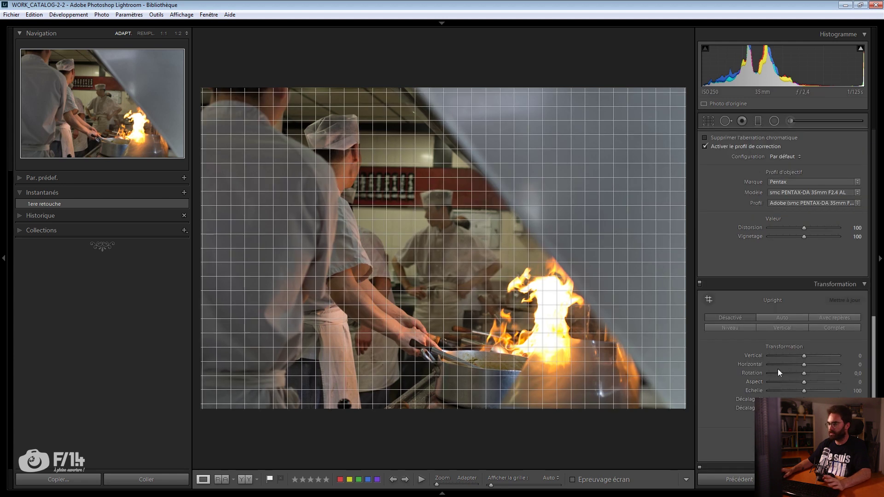
pyautogui.click(782, 318)
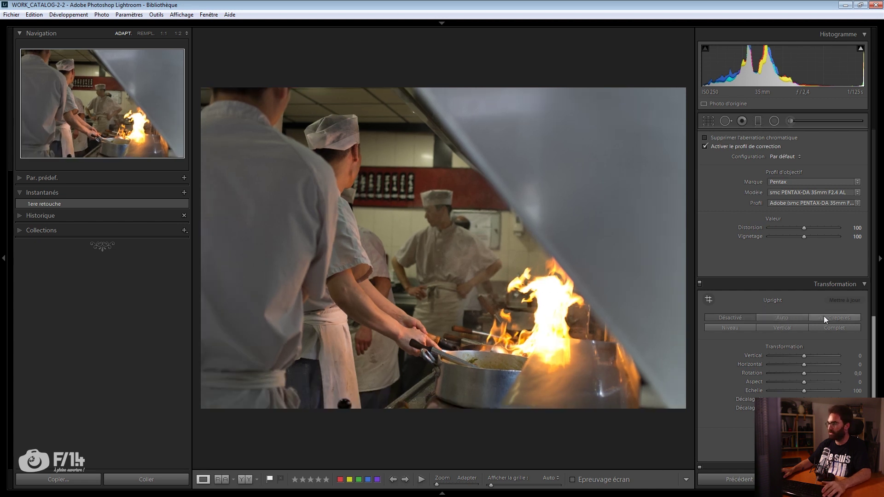
pyautogui.hotkey('shift', 't')
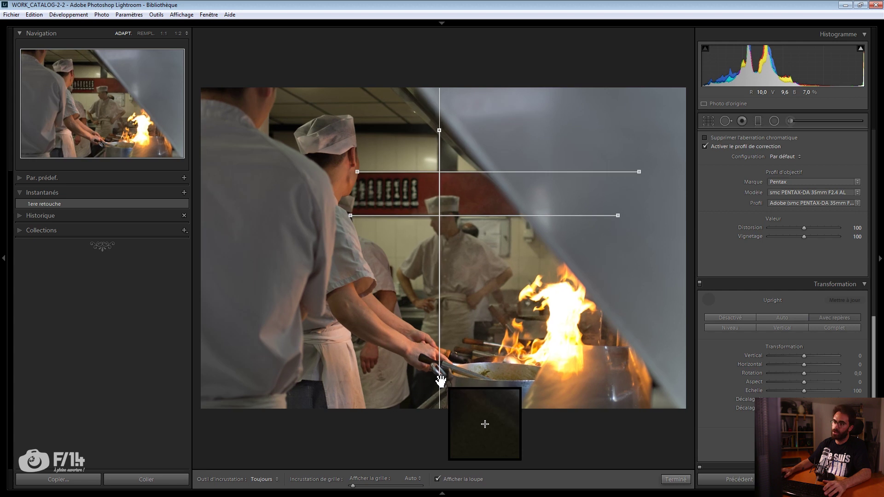
pyautogui.press('Return')
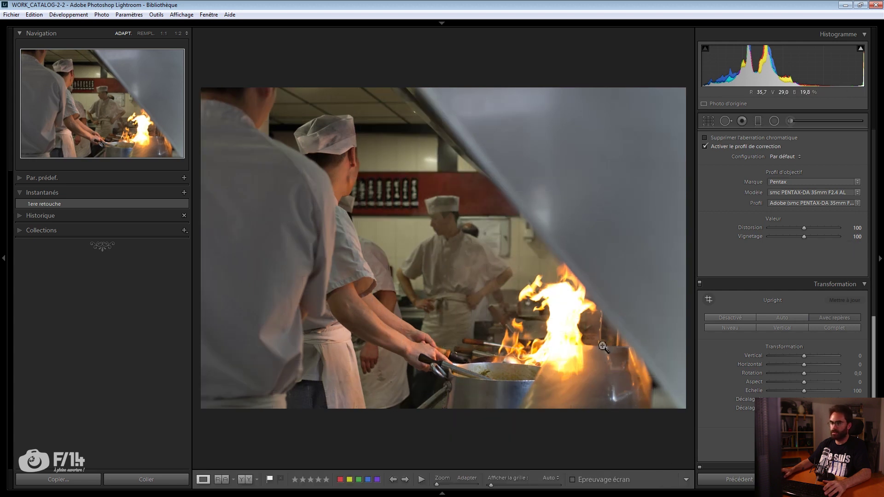
pyautogui.press('\\')
pyautogui.press('\\')
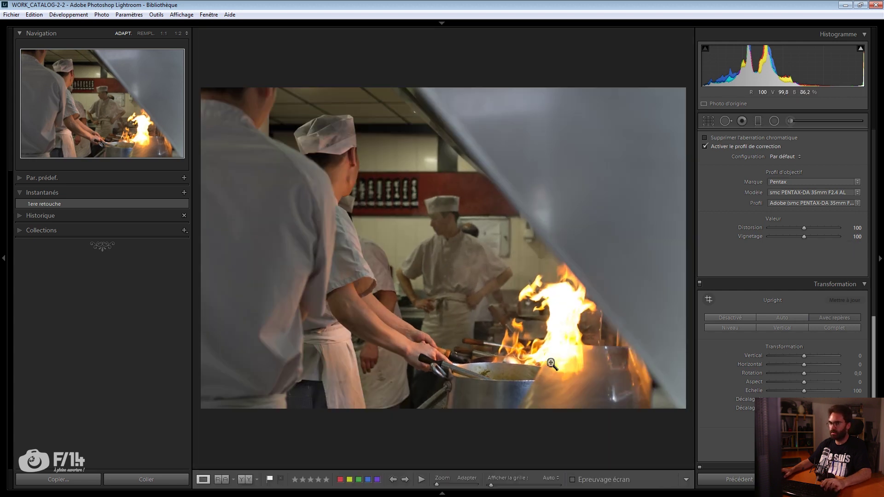
pyautogui.press('\\')
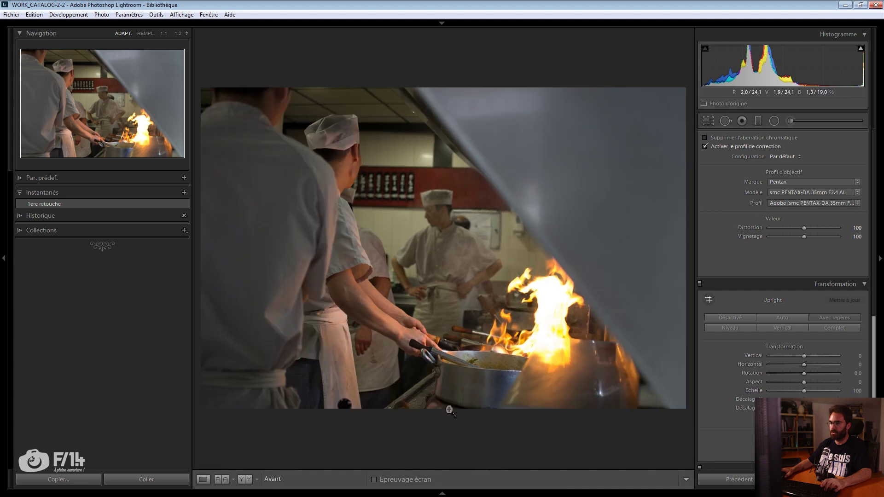
pyautogui.press('\\')
# Step: Straighten the kitchen photo with the crop tool, rotating it to an angle of −1.86 at the original aspect ratio
pyautogui.hotkey('shift', 't')
pyautogui.press('r')
pyautogui.moveTo(499, 420)
pyautogui.mouseDown()
pyautogui.moveTo(513, 429)
pyautogui.moveTo(505, 414)
pyautogui.mouseUp()
pyautogui.moveTo(488, 290); pyautogui.dragTo(525, 194)
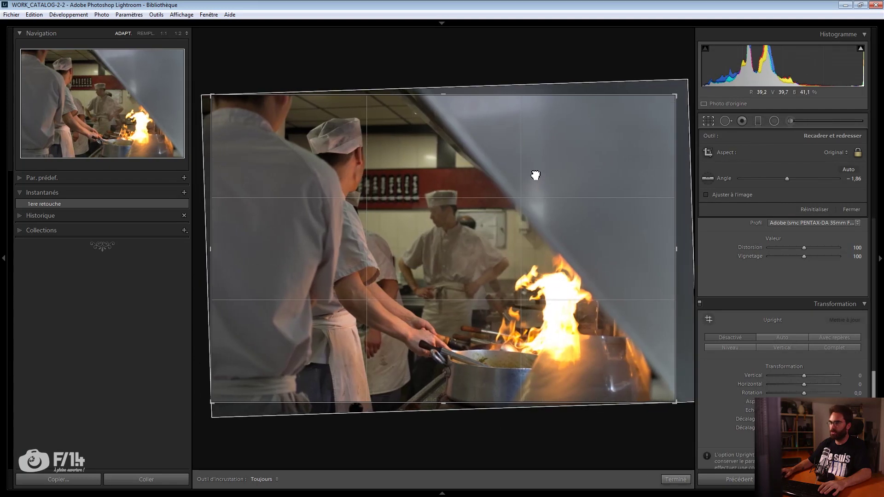
# Step: Try a repositioned 16 x 9 crop, undo back to the 2 x 3 / 4 x 6 crop at angle −1.40, and apply it
pyautogui.click(827, 154)
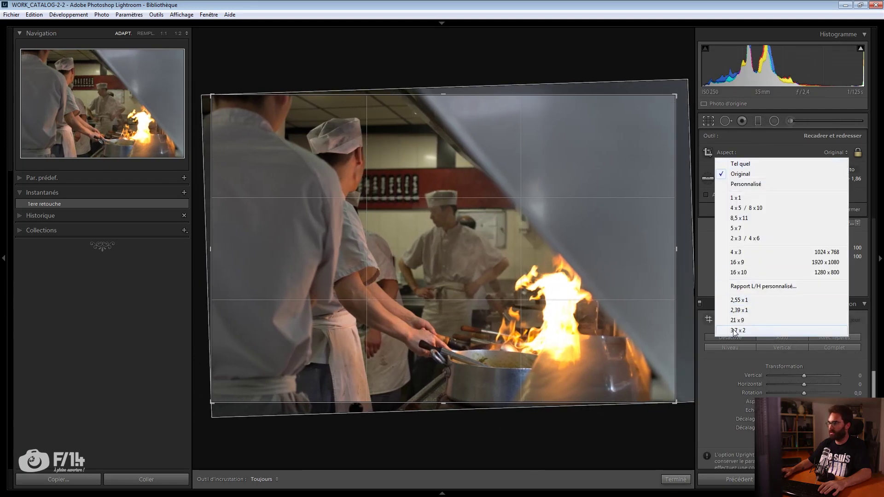
pyautogui.click(737, 262)
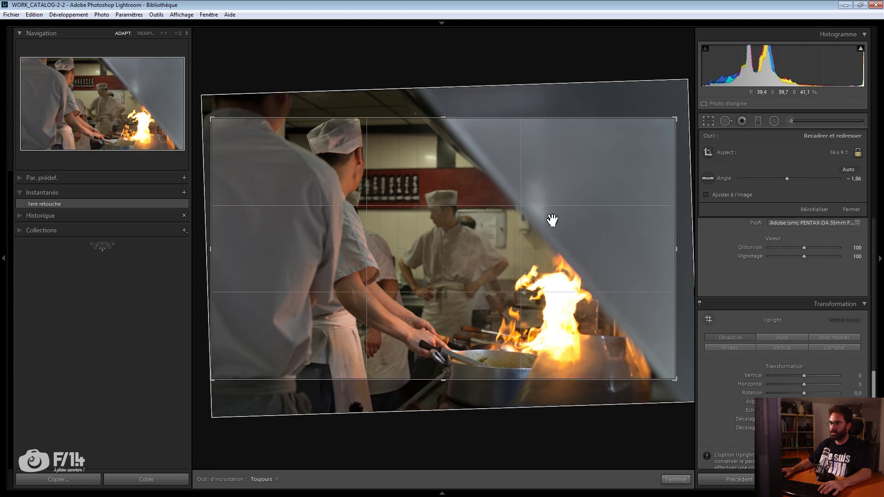
pyautogui.moveTo(663, 164); pyautogui.dragTo(563, 151)
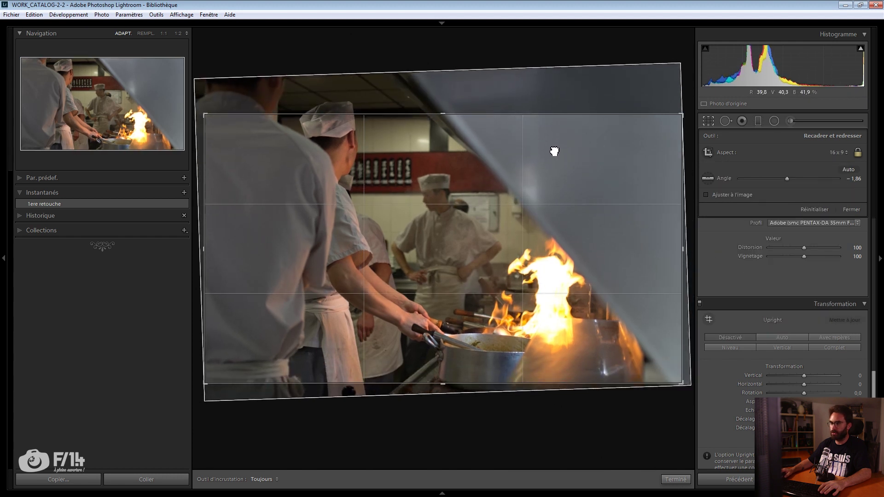
pyautogui.hotkey('ctrl', 'z')
pyautogui.hotkey('ctrl', 'z')
pyautogui.hotkey('ctrl', 'z')
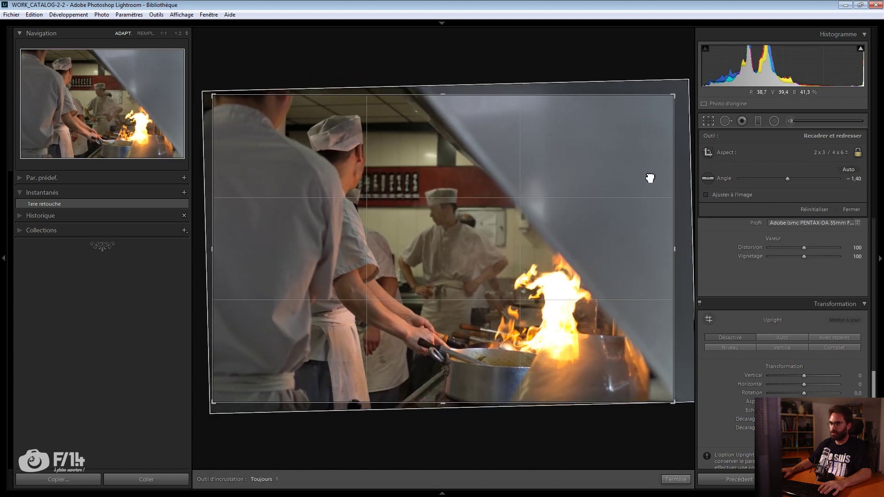
pyautogui.press('Return')
# Step: Set contrast to +39 and sample white balance on the metal hood and again between the background chefs, for temperature 3900 and tint +29
pyautogui.moveTo(810, 220); pyautogui.dragTo(817, 221)
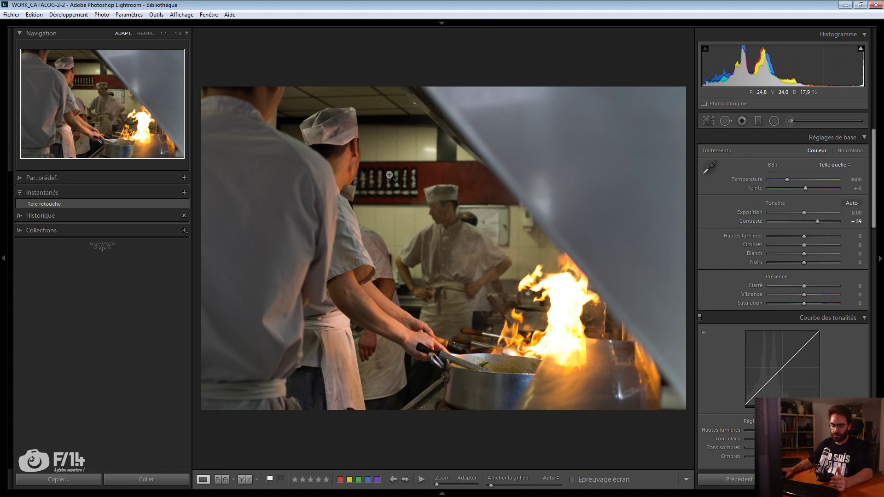
pyautogui.press('w')
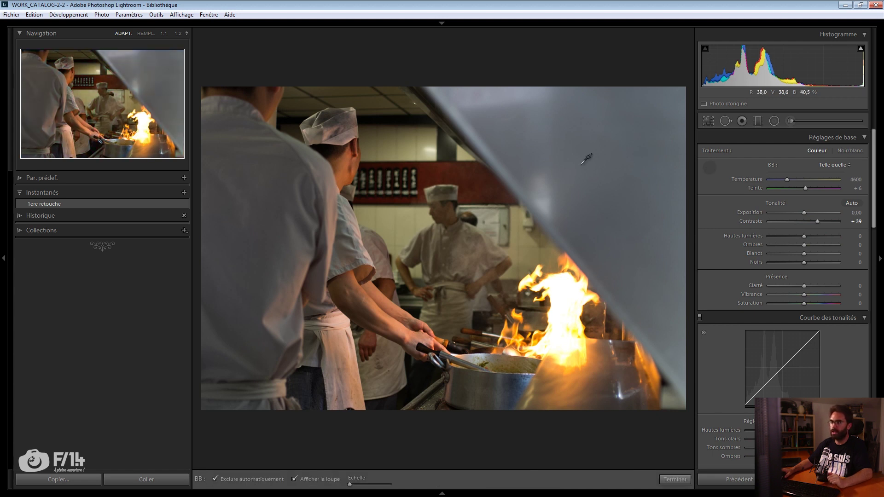
pyautogui.click(530, 133)
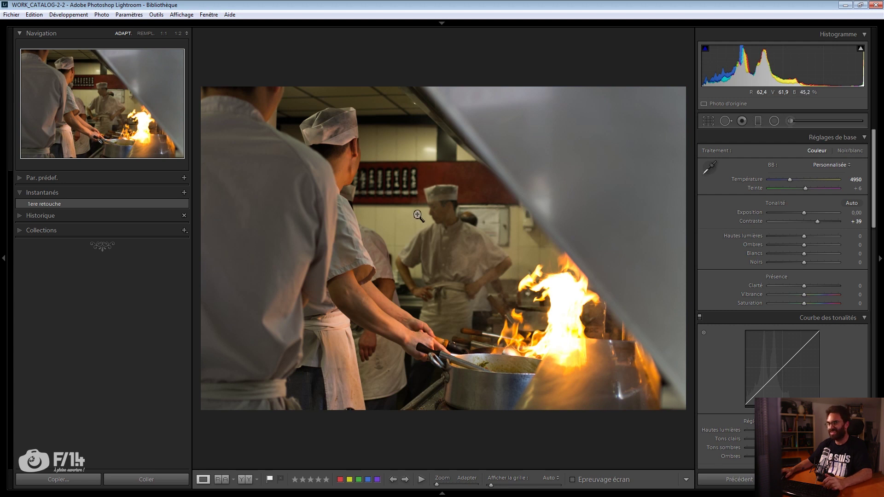
pyautogui.press('w')
pyautogui.click(394, 251)
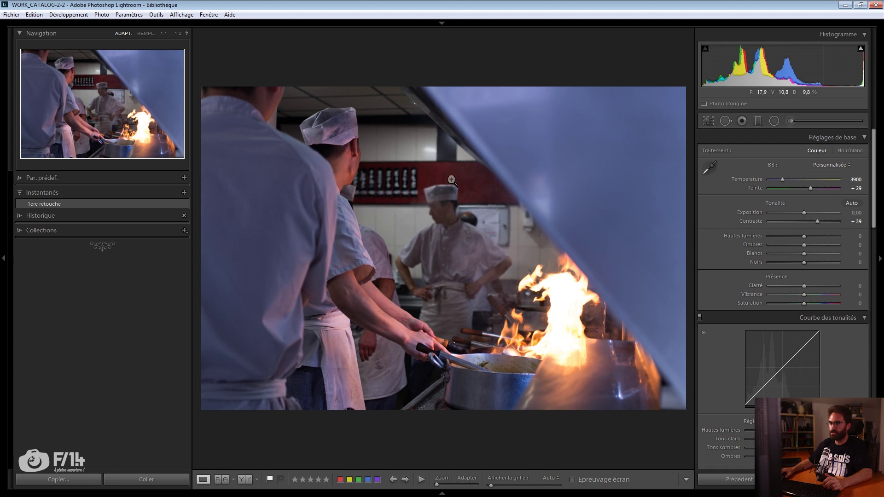
# Step: Refine the kitchen photo's basic settings to temperature 3987, tint +25, contrast +47 and vibrance +13
pyautogui.moveTo(782, 181); pyautogui.dragTo(808, 185)
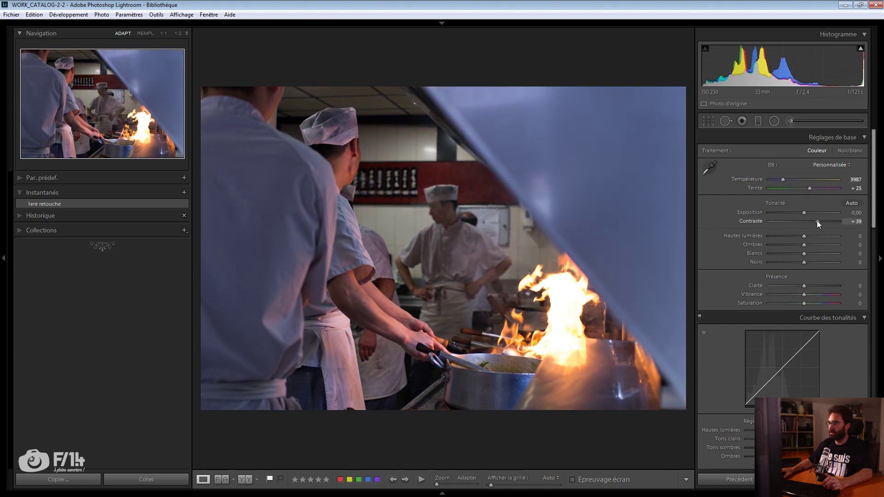
pyautogui.moveTo(817, 221); pyautogui.dragTo(820, 222)
pyautogui.moveTo(804, 295); pyautogui.dragTo(812, 297)
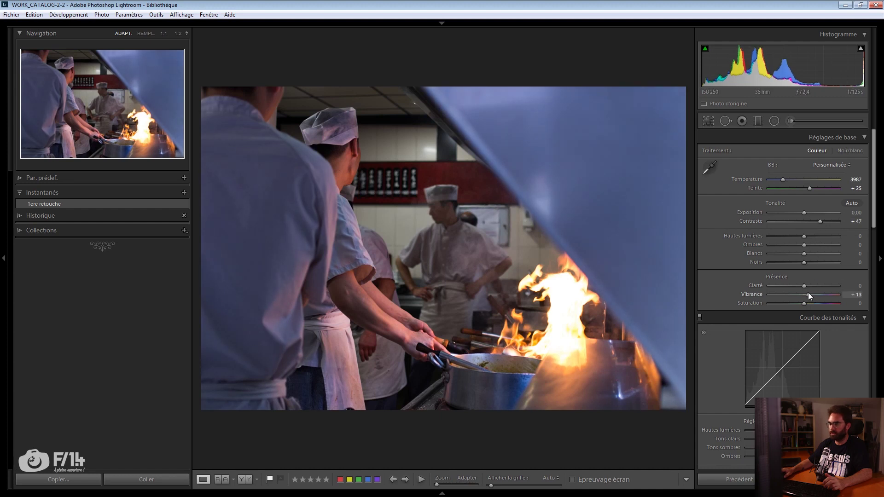
# Step: Adjust colours with the targeted tool: hue blue −14, purple −1, magenta +49; saturation blue −25, purple −8, magenta +26
pyautogui.scroll(-5, 780, 284)
pyautogui.click(759, 261)
pyautogui.click(703, 276)
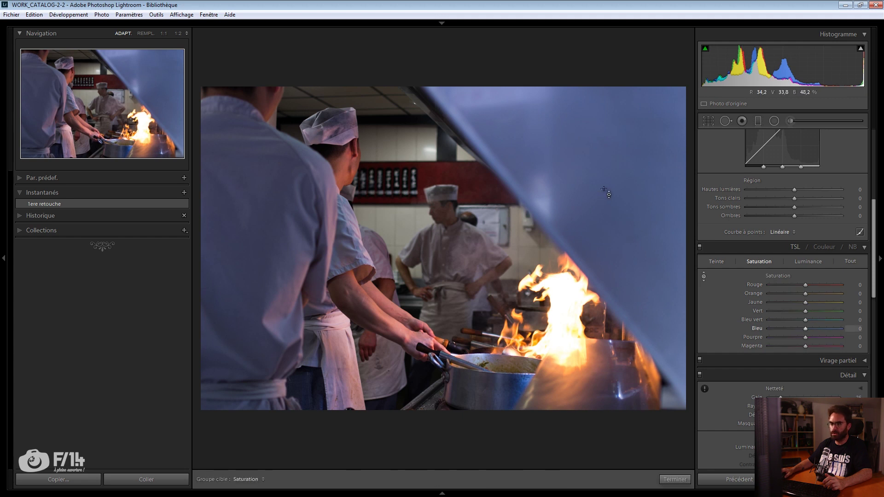
pyautogui.scroll(-3, 758, 220)
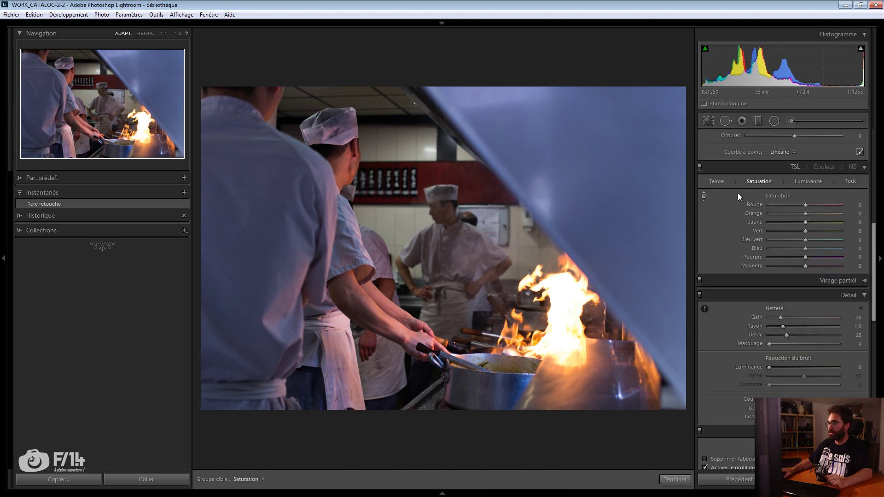
pyautogui.moveTo(594, 185); pyautogui.dragTo(594, 201)
pyautogui.hotkey('ctrl', 'alt', 'shift', 'h')
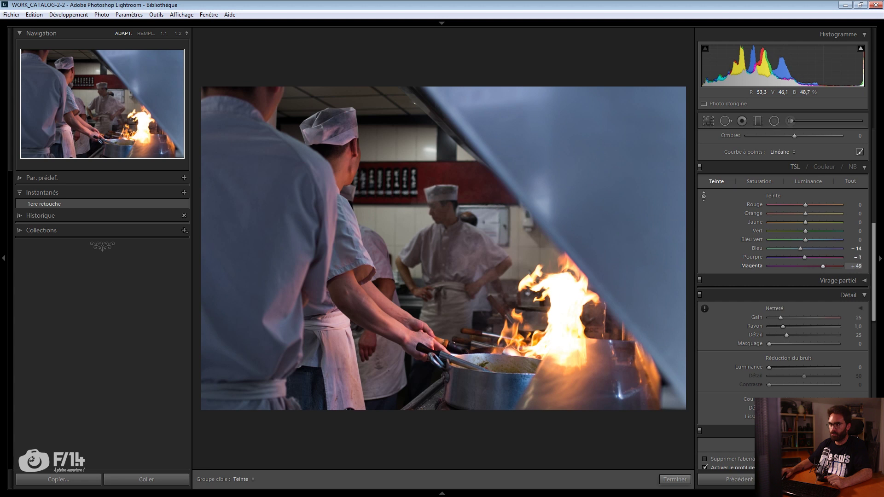
pyautogui.hotkey('ctrl', 'alt', 'shift', 's')
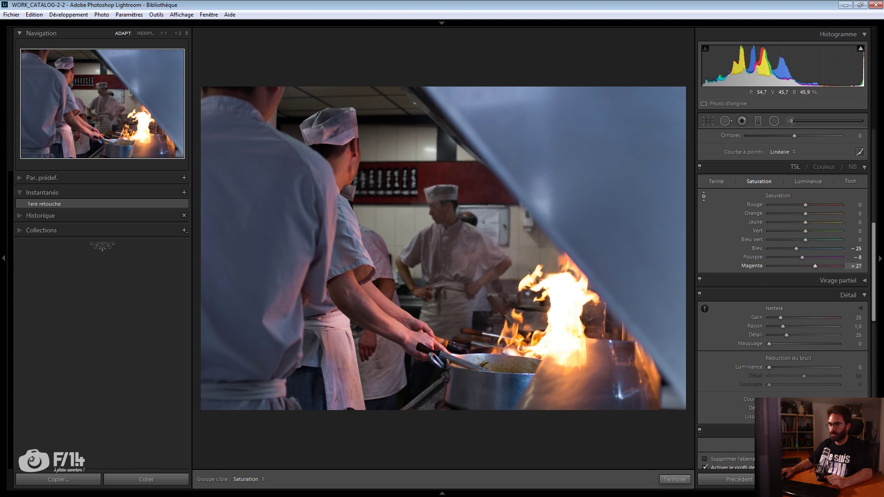
pyautogui.click(675, 480)
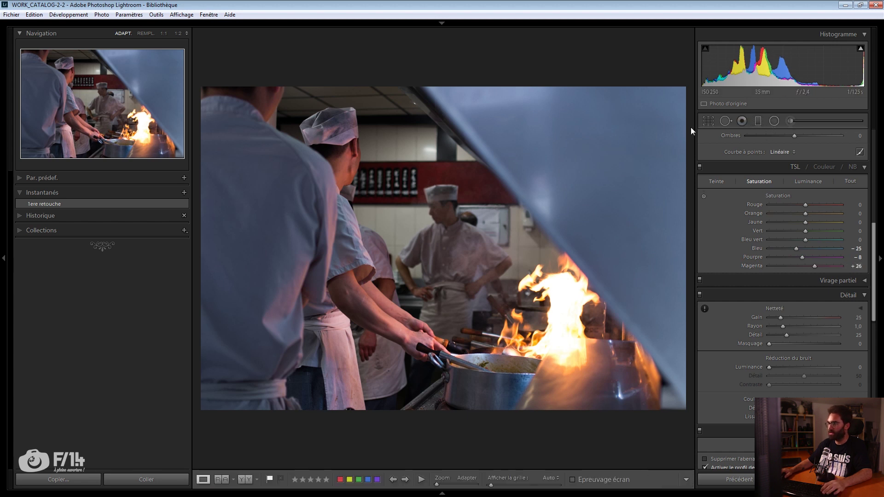
# Step: Draw a diagonal graduated filter over the metal hood in the kitchen photo and lower its exposure
pyautogui.click(747, 123)
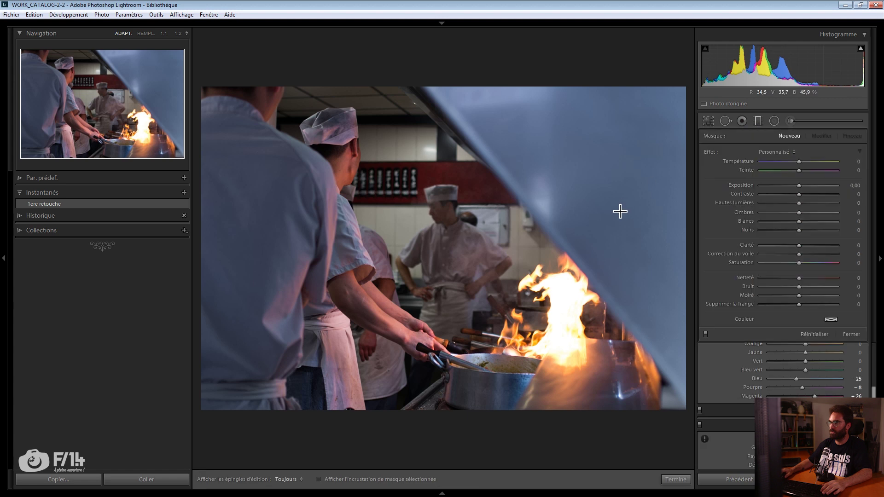
pyautogui.moveTo(599, 212); pyautogui.dragTo(537, 255)
pyautogui.moveTo(790, 186)
pyautogui.mouseDown()
pyautogui.moveTo(797, 186)
pyautogui.moveTo(783, 179)
pyautogui.mouseUp()
pyautogui.press('m')
# Step: Refine the kitchen photo's basic settings to temperature 3921, clarity +5, vibrance +11, exposure +0.23 and highlights −40
pyautogui.moveTo(804, 285); pyautogui.dragTo(805, 286)
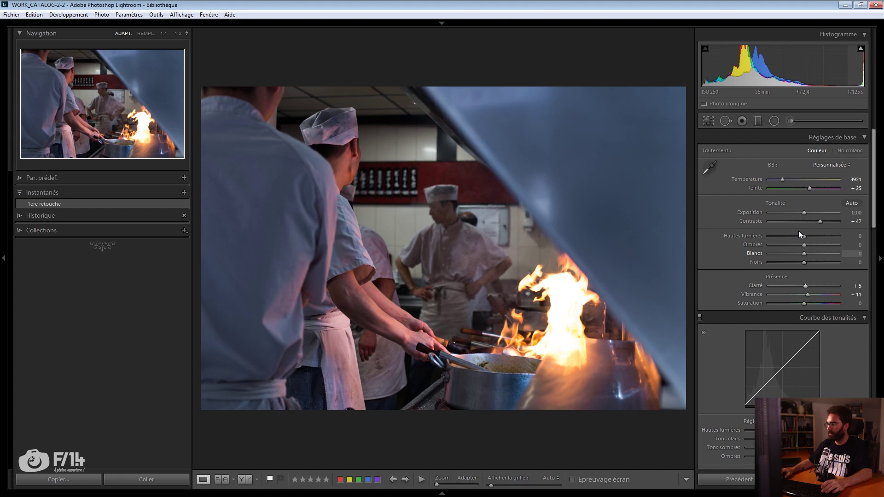
pyautogui.moveTo(804, 213); pyautogui.dragTo(790, 236)
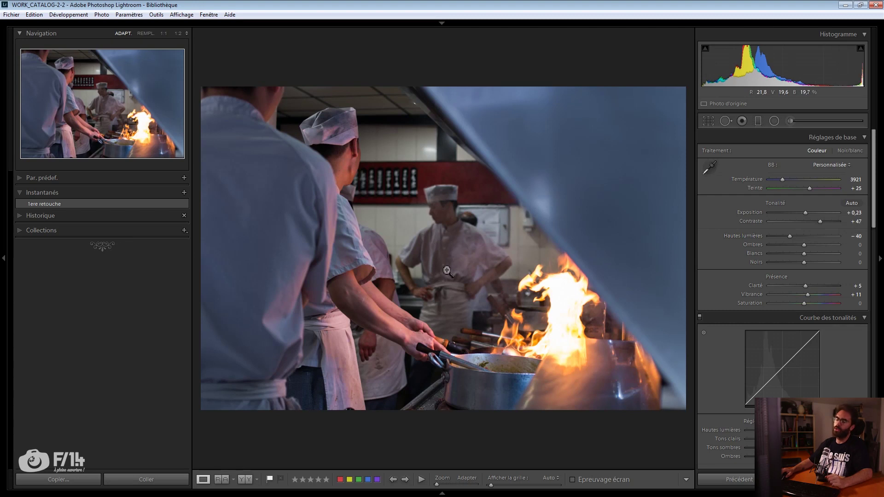
# Step: Brighten the background chef with an adjustment brush at exposure 0.41
pyautogui.click(790, 121)
pyautogui.press('h')
pyautogui.click(449, 194)
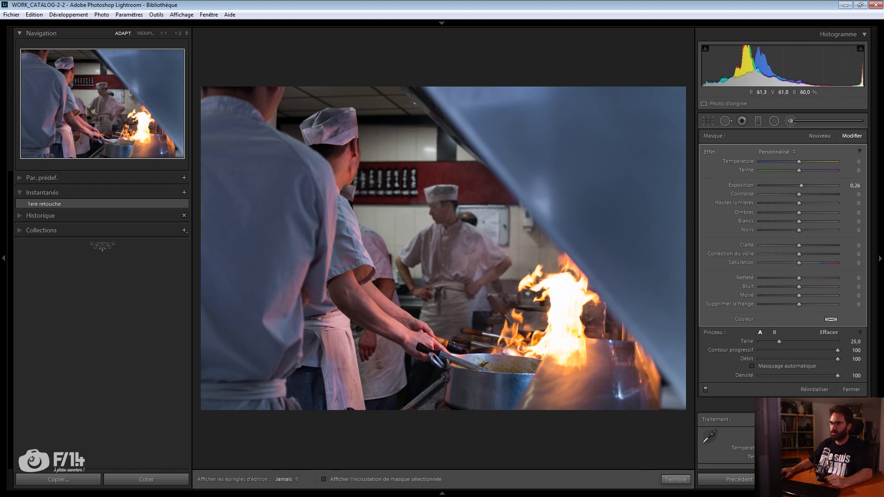
pyautogui.press('h')
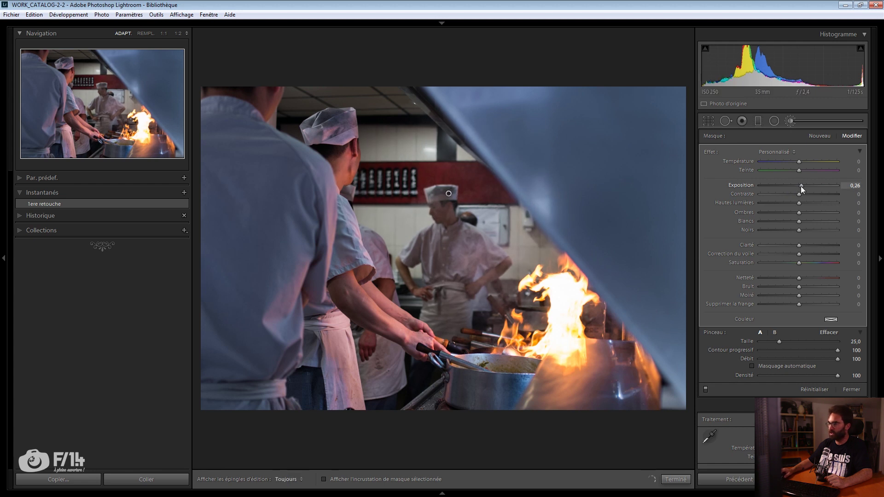
# Step: Place a tilted radial filter around the chefs and the flame with exposure −0.17, highlights −14 and temperature −9
pyautogui.click(774, 120)
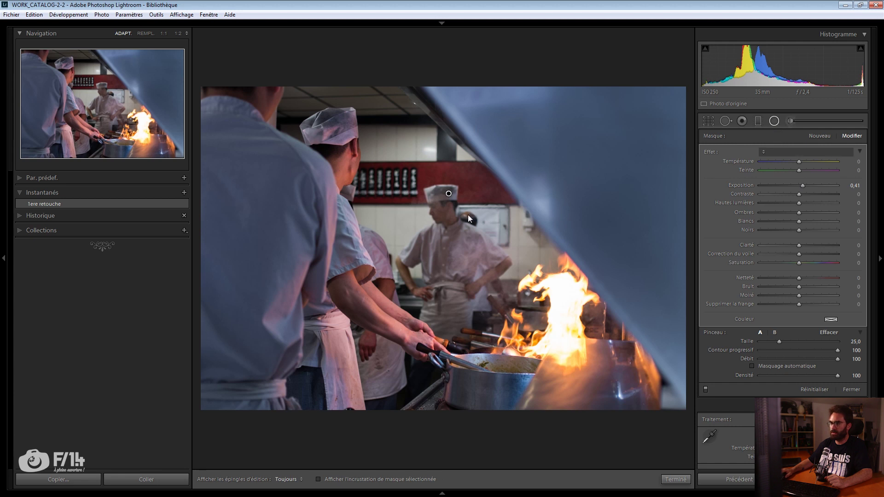
pyautogui.moveTo(444, 220); pyautogui.dragTo(631, 198)
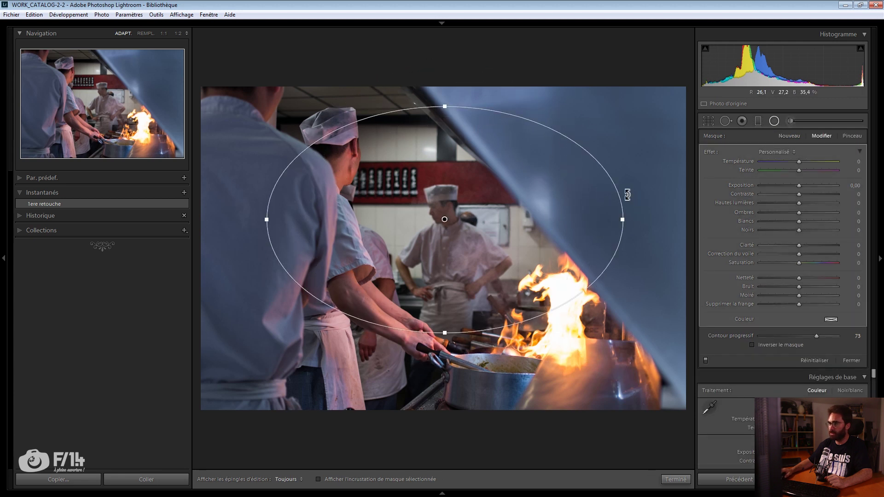
pyautogui.moveTo(624, 290); pyautogui.dragTo(640, 243)
pyautogui.click(790, 203)
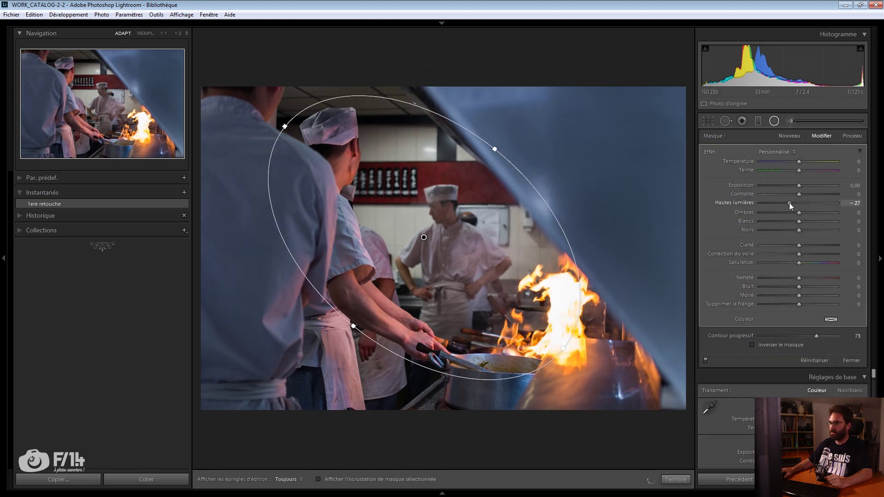
pyautogui.moveTo(803, 187); pyautogui.dragTo(790, 204)
pyautogui.moveTo(799, 161); pyautogui.dragTo(794, 162)
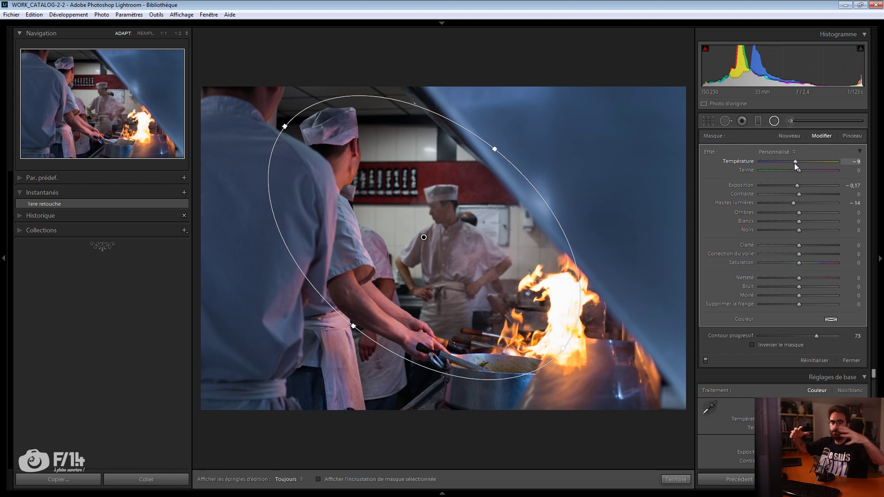
pyautogui.click(851, 360)
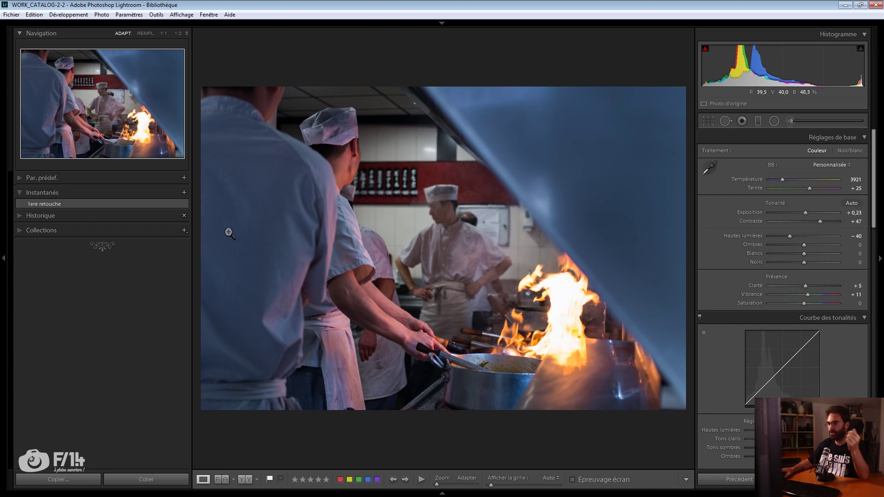
# Step: Display the kitchen photo's 1ere retouche snapshot for comparison and move on to the violinist photo
pyautogui.click(50, 207)
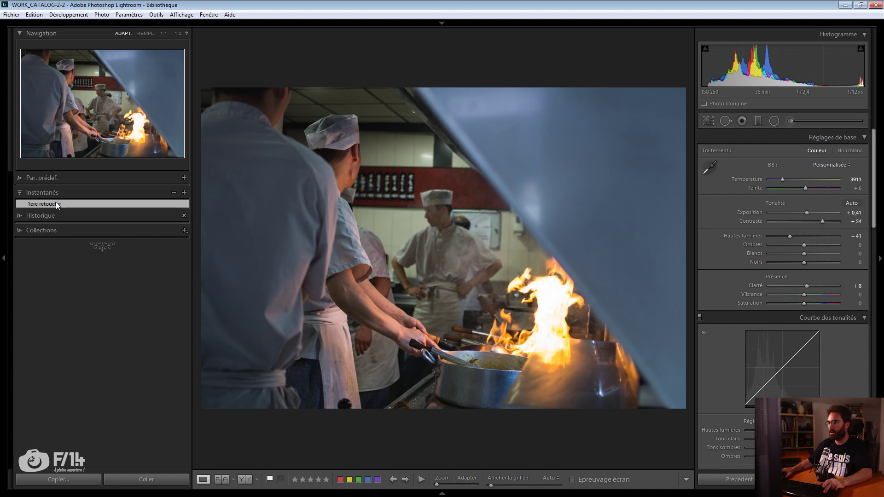
pyautogui.press('Right')
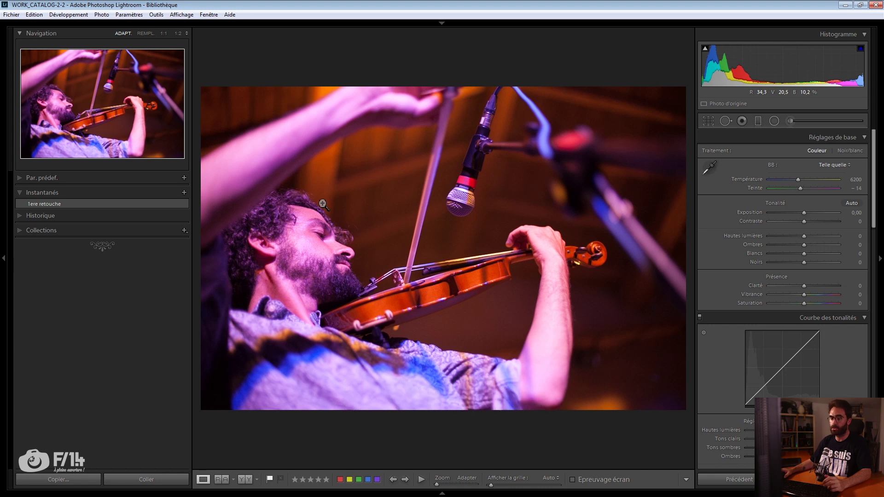
# Step: Sample white balance on the violin bow, and set temperature 3457, tint −138, exposure +0.30 and highlights −30
pyautogui.press('w')
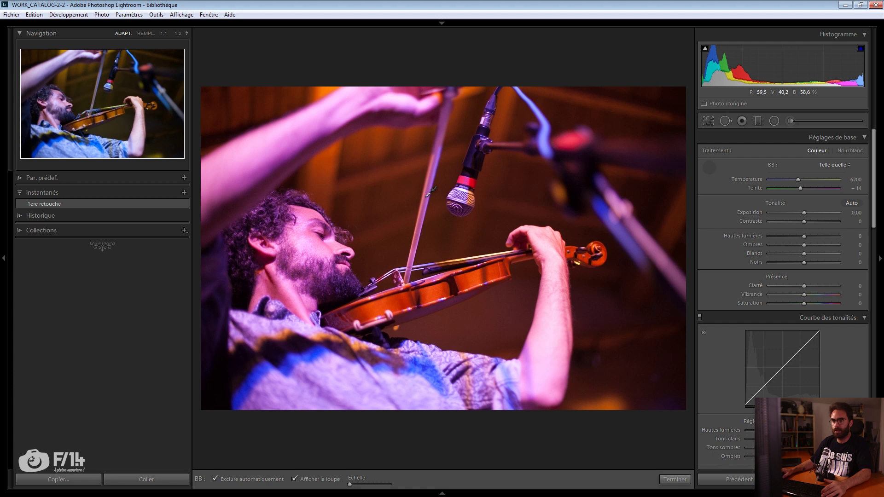
pyautogui.click(428, 197)
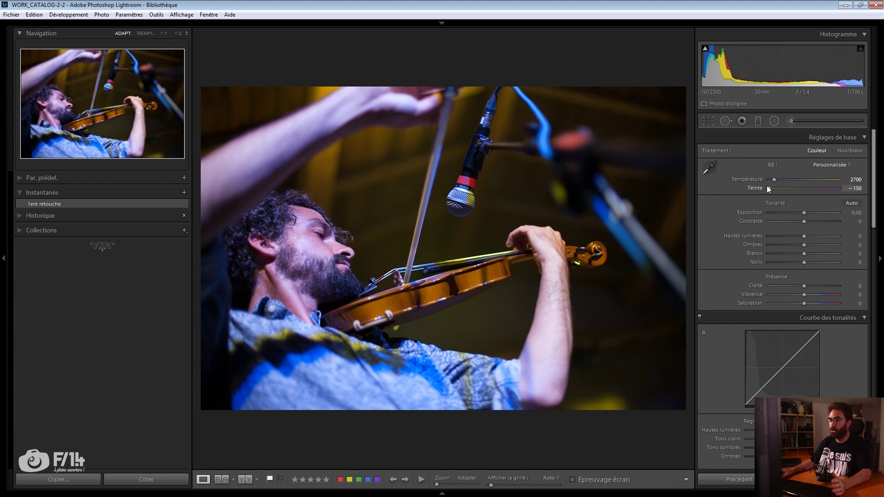
pyautogui.moveTo(775, 181); pyautogui.dragTo(795, 236)
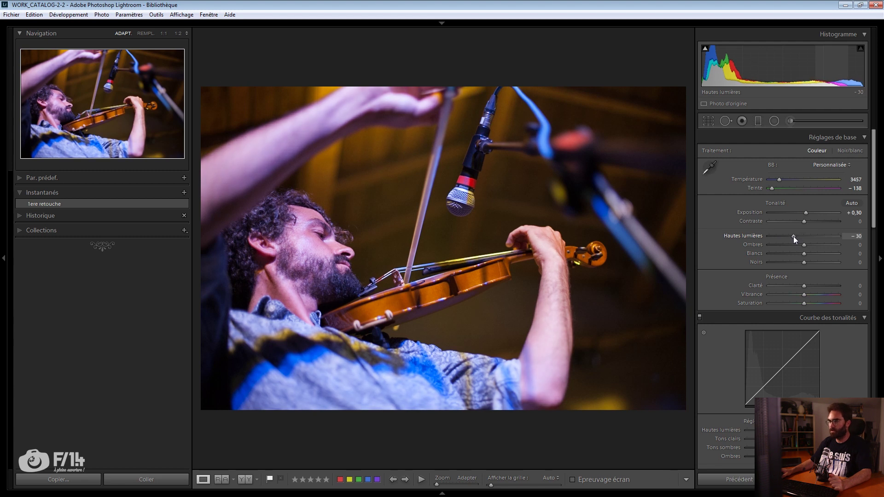
# Step: Darken the surroundings of the violinist with a large radial filter at exposure −1.13 and highlights −8
pyautogui.click(774, 121)
pyautogui.moveTo(375, 235); pyautogui.dragTo(578, 390)
pyautogui.moveTo(793, 184); pyautogui.dragTo(810, 160)
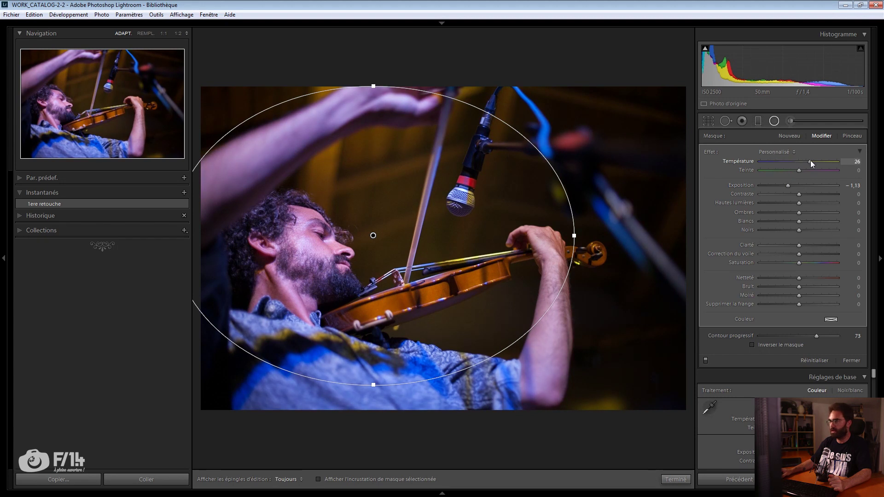
pyautogui.doubleClick(805, 161)
pyautogui.moveTo(786, 202); pyautogui.dragTo(795, 203)
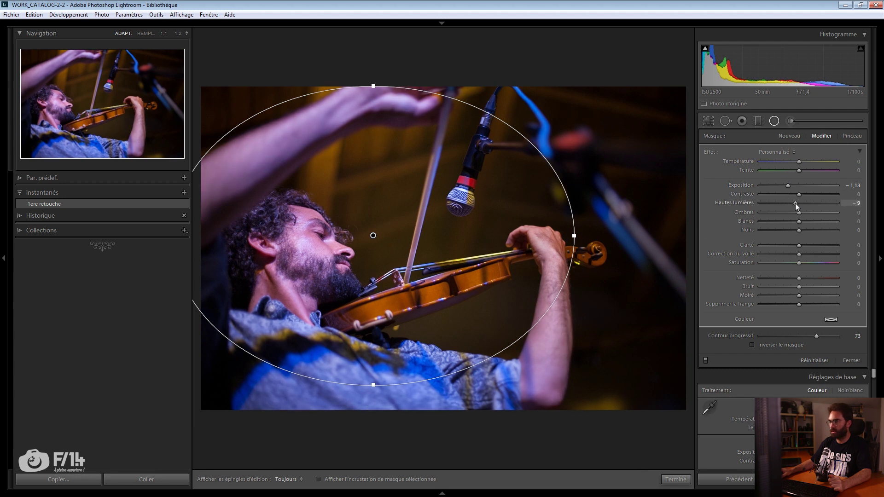
pyautogui.click(675, 479)
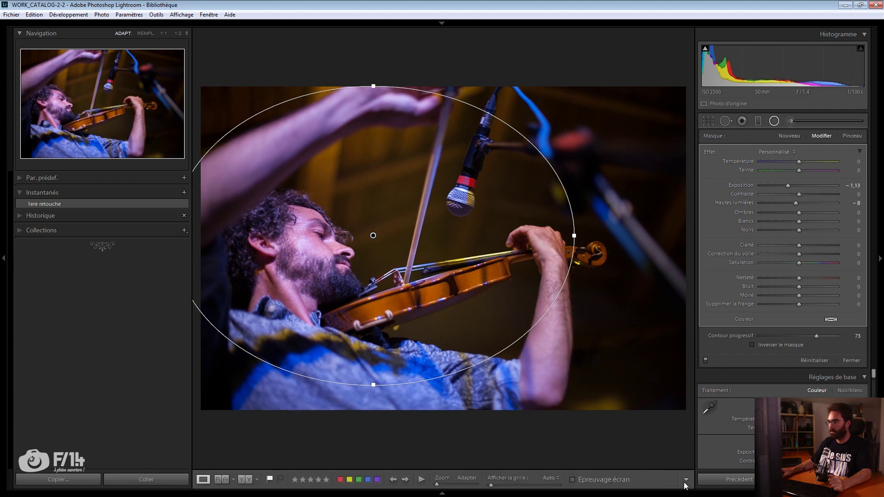
# Step: Lower luminance with the targeted tool on the photo's warm tones: orange −15, yellow −2
pyautogui.scroll(-3, 780, 299)
pyautogui.click(798, 261)
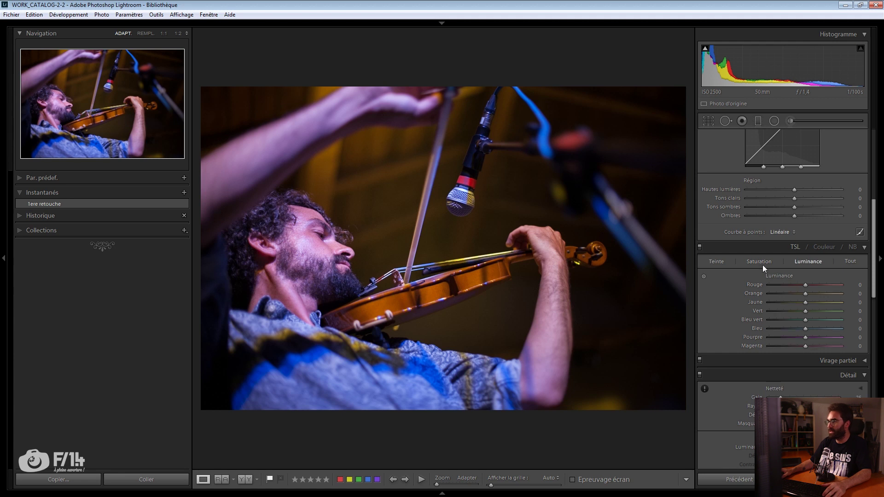
pyautogui.click(704, 276)
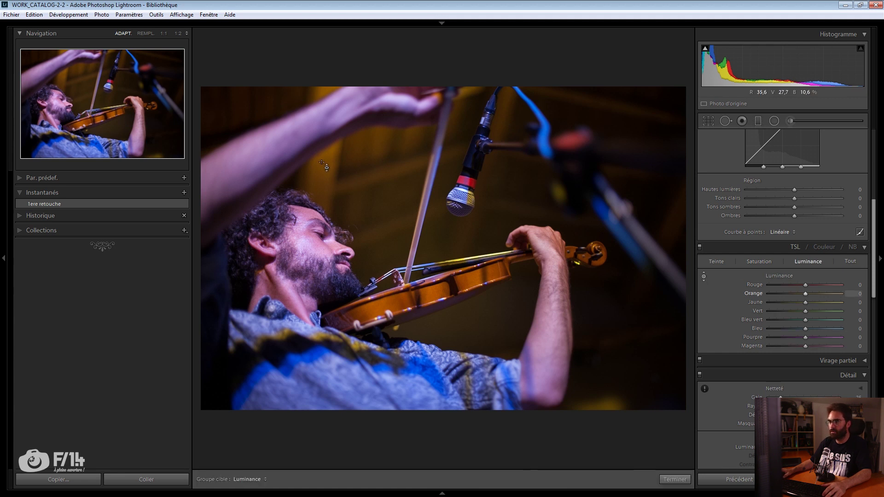
pyautogui.moveTo(382, 304); pyautogui.dragTo(381, 318)
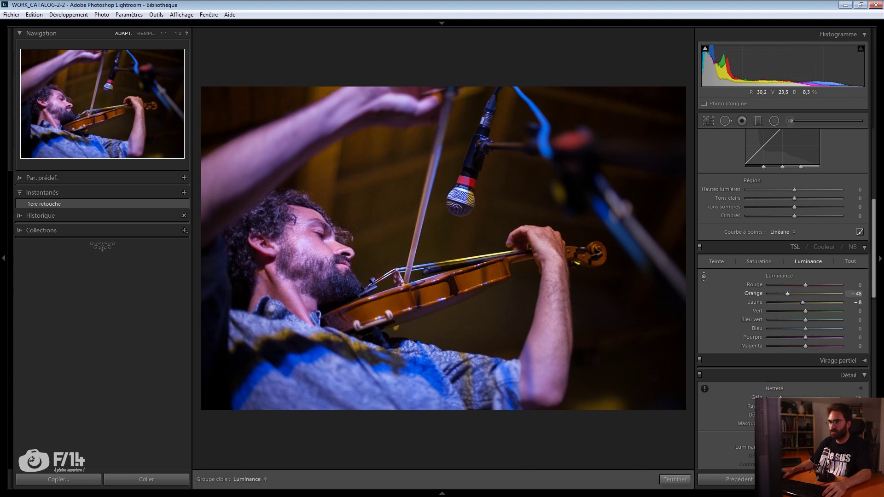
# Step: Brush the background above the violinist with contrast −51, exposure −0.50 and highlights −49
pyautogui.press('k')
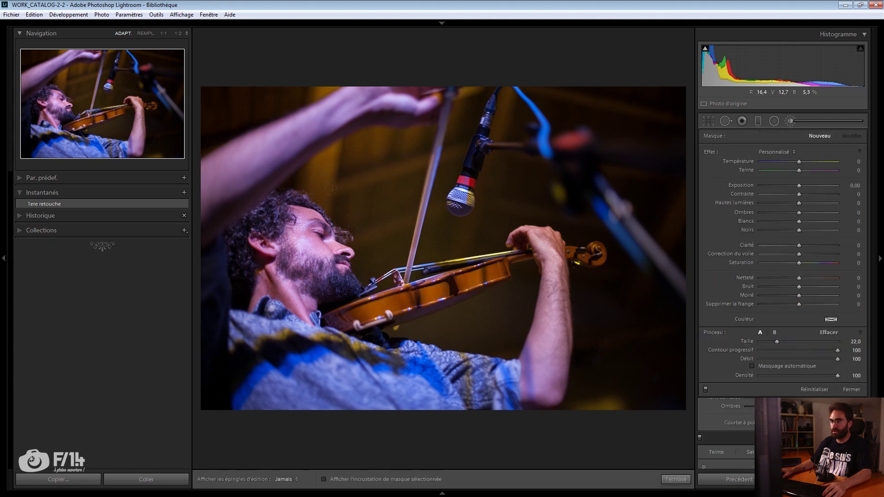
pyautogui.moveTo(799, 193); pyautogui.dragTo(783, 194)
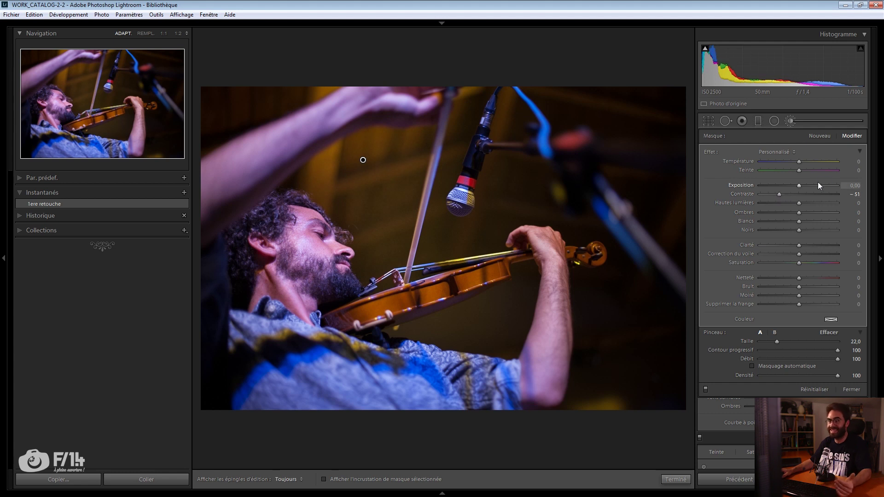
pyautogui.moveTo(803, 185); pyautogui.dragTo(780, 201)
# Step: Enable auto masking, reduce the brush size to about 10, and extend the background mask around the violinist
pyautogui.scroll(-3, 348, 126)
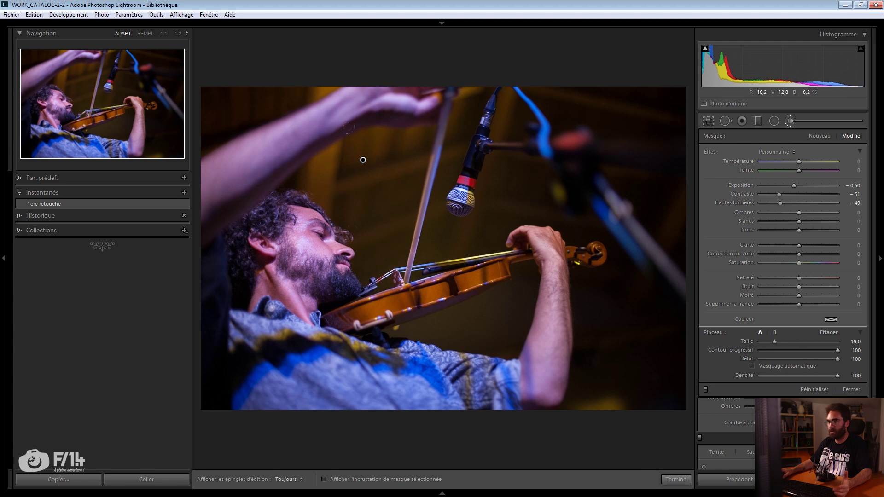
pyautogui.click(777, 368)
pyautogui.scroll(-5, 390, 141)
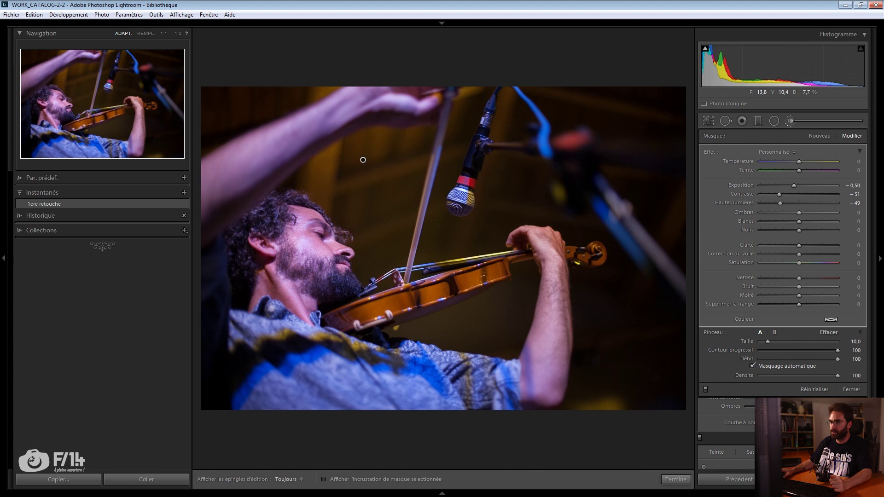
pyautogui.moveTo(363, 159); pyautogui.dragTo(604, 363)
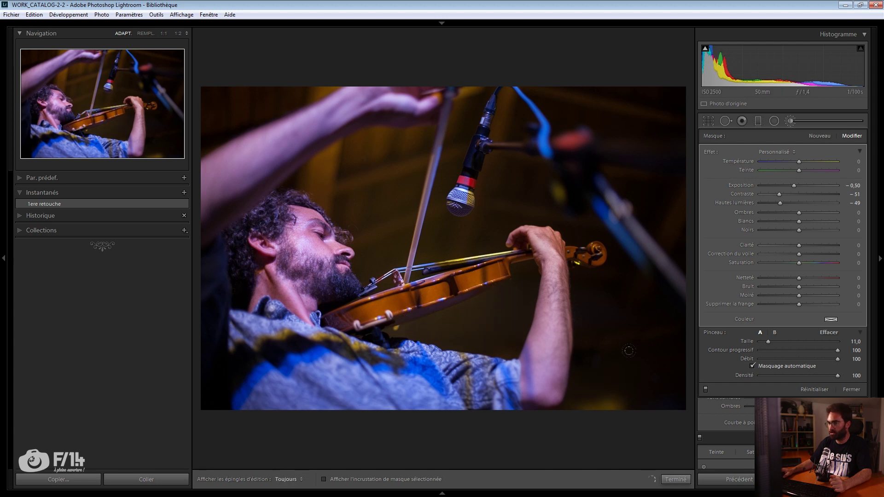
pyautogui.press('k')
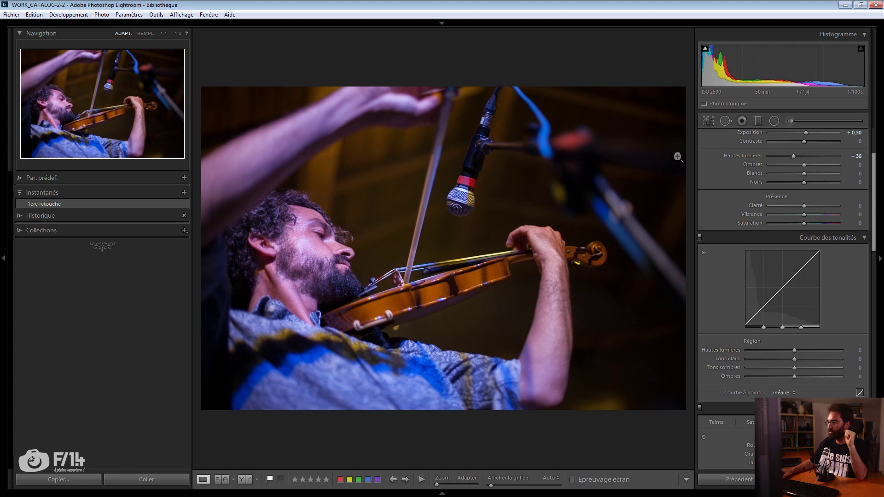
# Step: Try a parametric tone curve with the dark tones region lowered to −69
pyautogui.scroll(3, 787, 265)
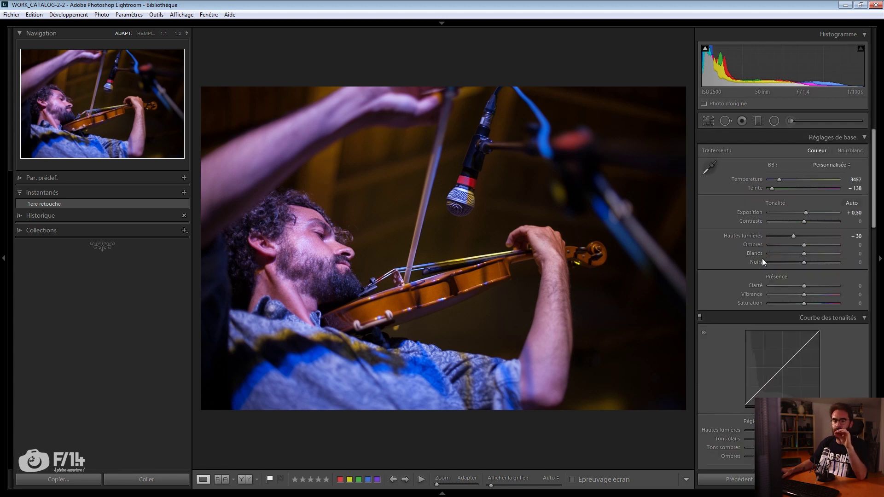
pyautogui.scroll(-6, 792, 303)
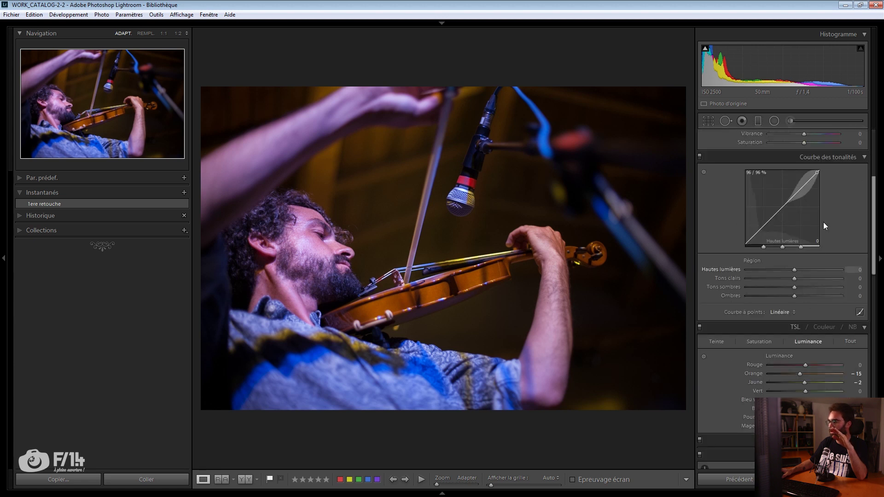
pyautogui.click(860, 312)
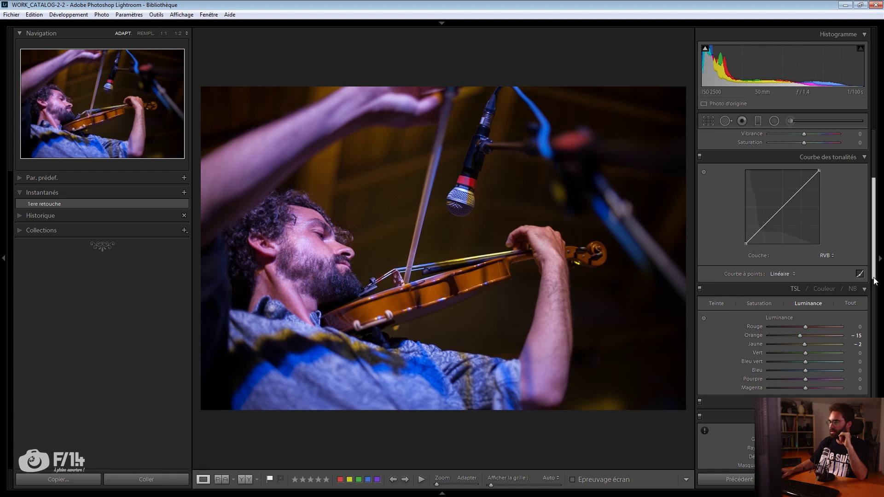
pyautogui.click(860, 274)
pyautogui.moveTo(793, 289); pyautogui.dragTo(834, 275)
pyautogui.moveTo(756, 244)
pyautogui.mouseDown()
pyautogui.moveTo(756, 235)
pyautogui.moveTo(748, 242)
pyautogui.mouseUp()
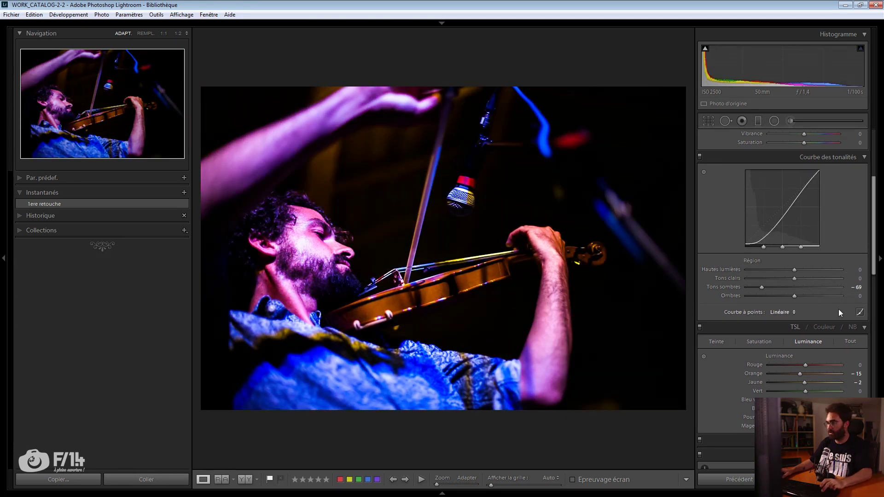
pyautogui.click(859, 312)
# Step: Shape the RGB point curve with raised blacks, lowered whites and two midtone points, and compare the photo without it
pyautogui.click(859, 312)
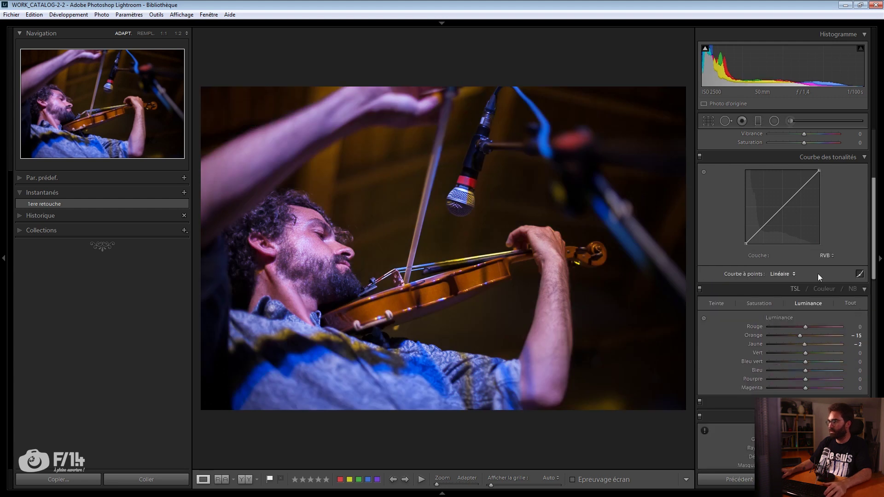
pyautogui.moveTo(746, 244); pyautogui.dragTo(746, 242)
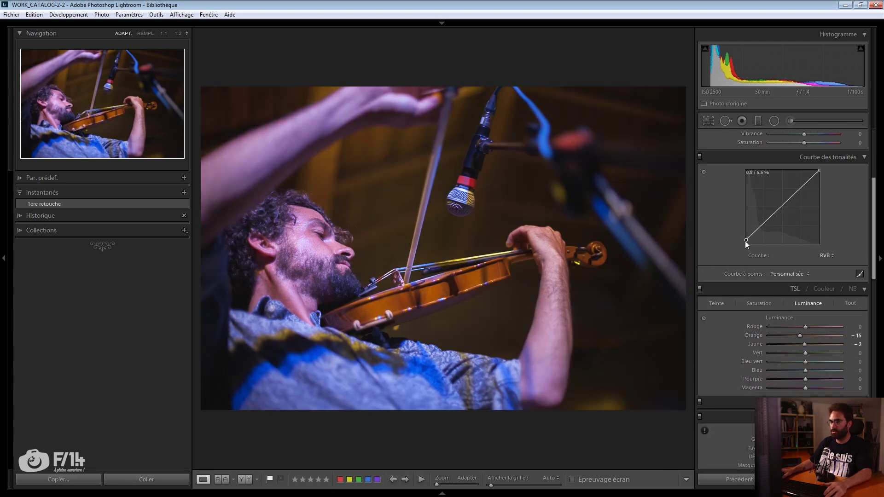
pyautogui.moveTo(820, 170); pyautogui.dragTo(821, 174)
pyautogui.click(770, 220)
pyautogui.click(794, 199)
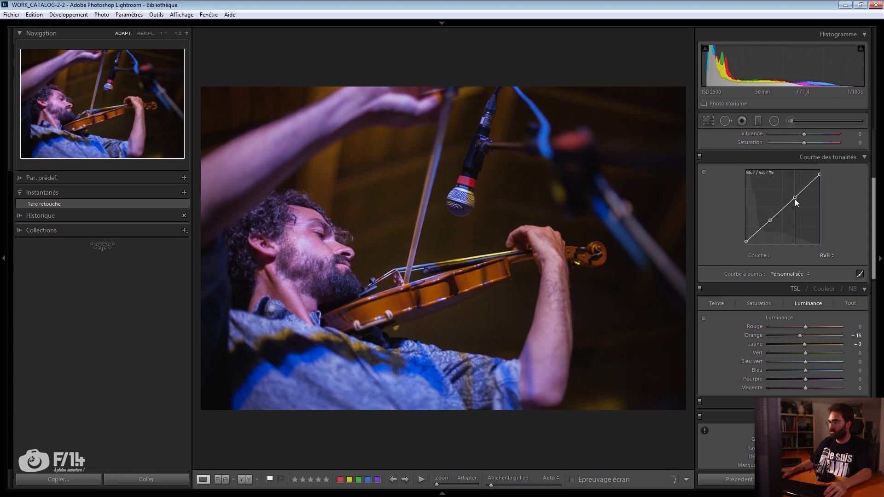
pyautogui.click(700, 156)
pyautogui.click(700, 157)
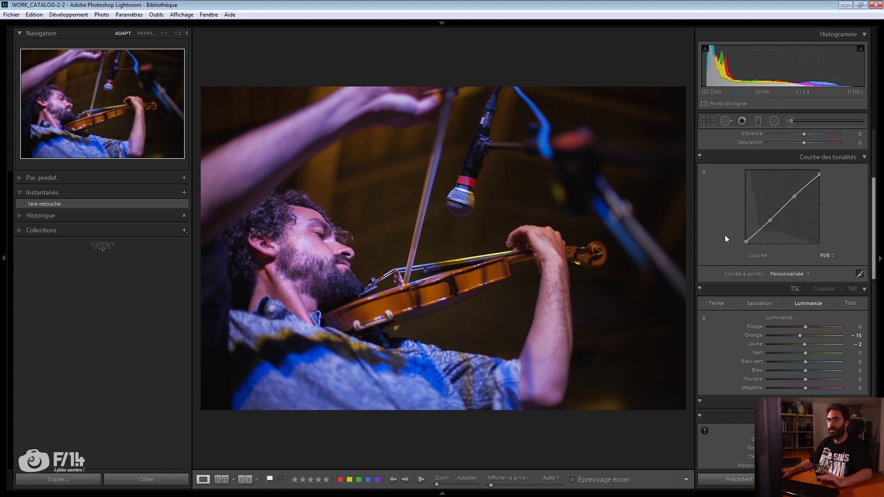
# Step: Add a small radial filter just outside the upper-right corner of the violinist photo so its effect covers the whole picture
pyautogui.scroll(3, 729, 240)
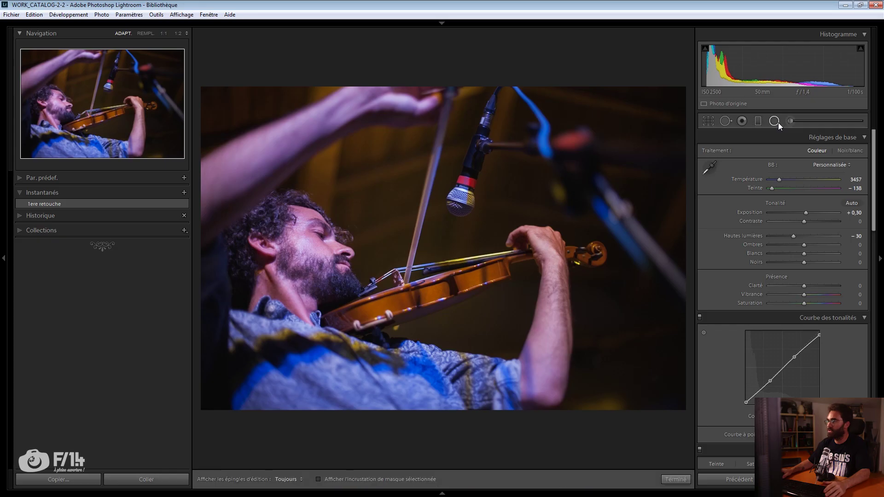
pyautogui.click(777, 122)
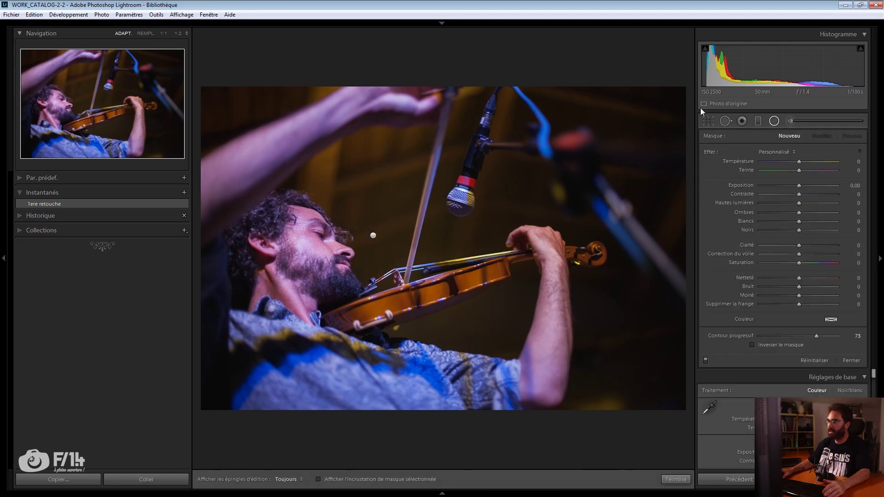
pyautogui.moveTo(670, 77); pyautogui.dragTo(688, 86)
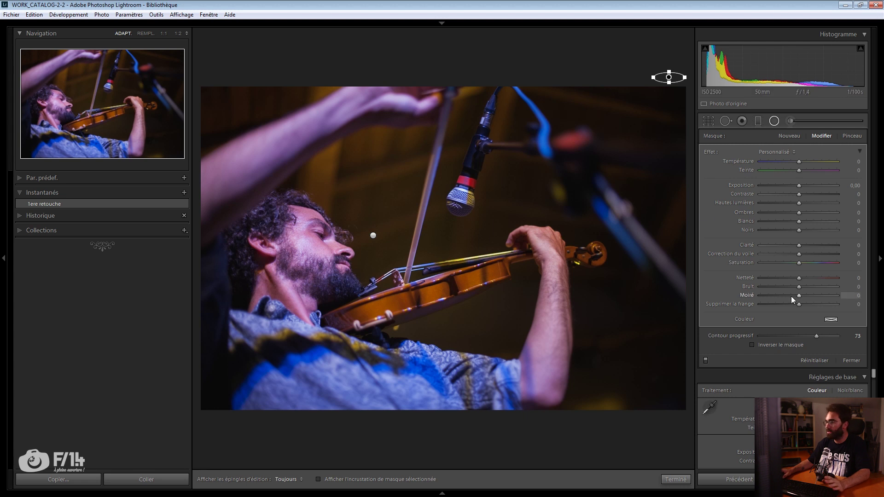
# Step: Try the radial filter's blacks at 82, compare with the photo's global blacks at +93, and reset both
pyautogui.moveTo(799, 231); pyautogui.dragTo(833, 235)
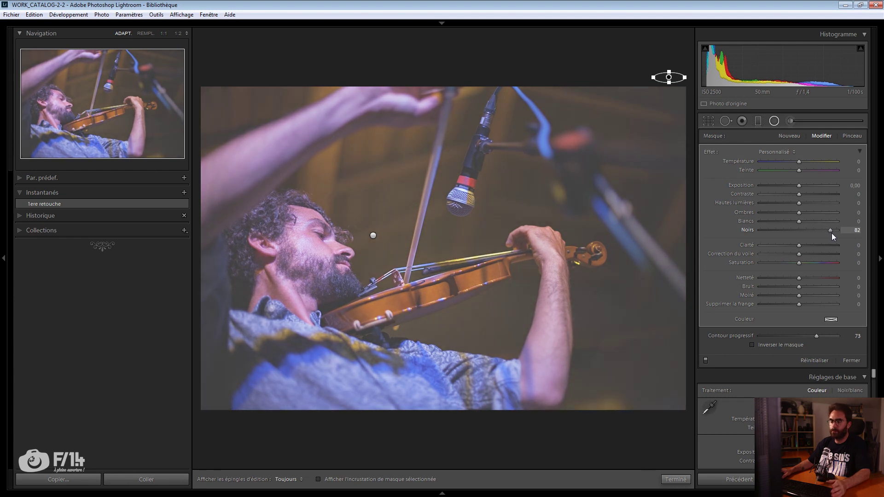
pyautogui.doubleClick(834, 231)
pyautogui.scroll(-2, 774, 375)
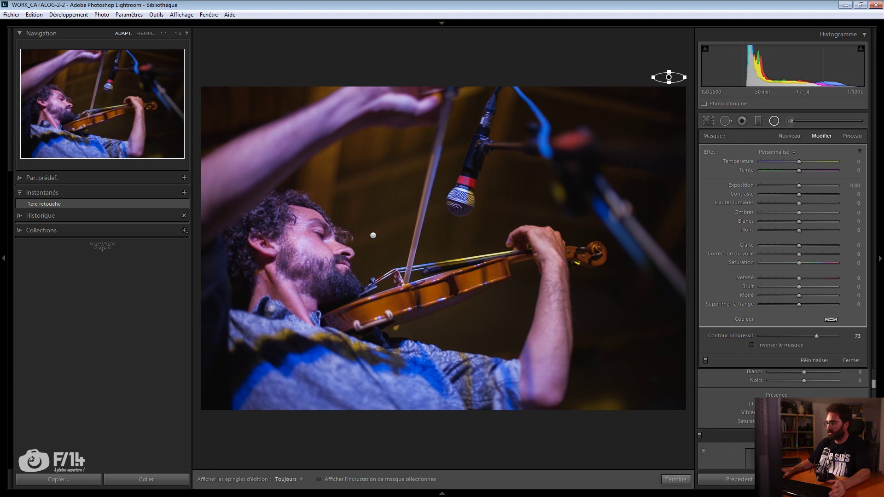
pyautogui.moveTo(803, 441); pyautogui.dragTo(841, 441)
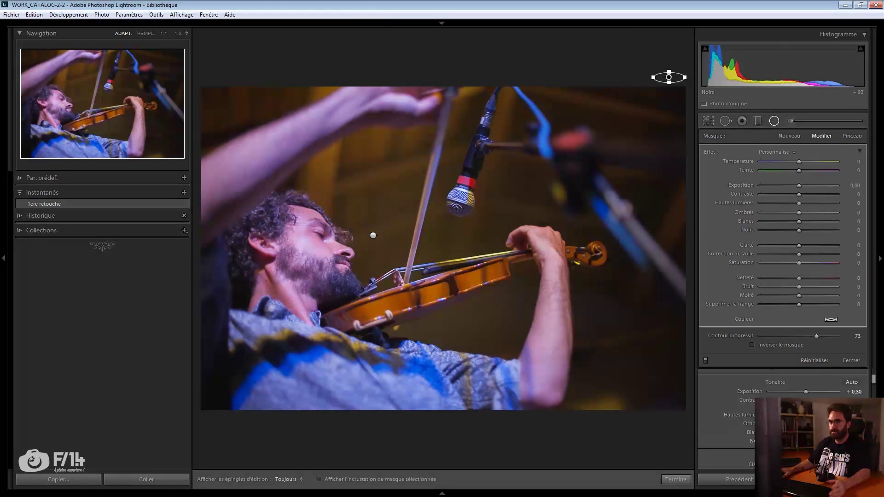
pyautogui.doubleClick(841, 442)
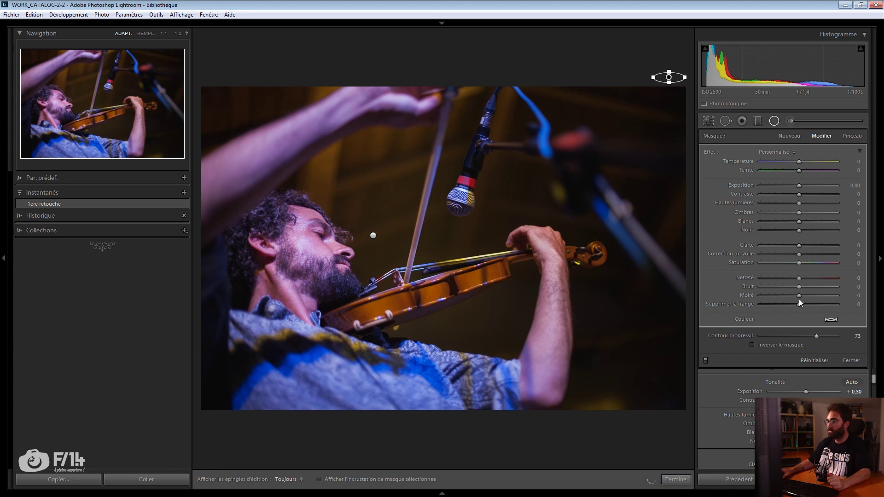
# Step: Set the radial filter's whites to −8 and blacks to 9, and finish editing the filter
pyautogui.moveTo(800, 231)
pyautogui.mouseDown()
pyautogui.moveTo(811, 236)
pyautogui.moveTo(799, 229)
pyautogui.moveTo(792, 242)
pyautogui.mouseUp()
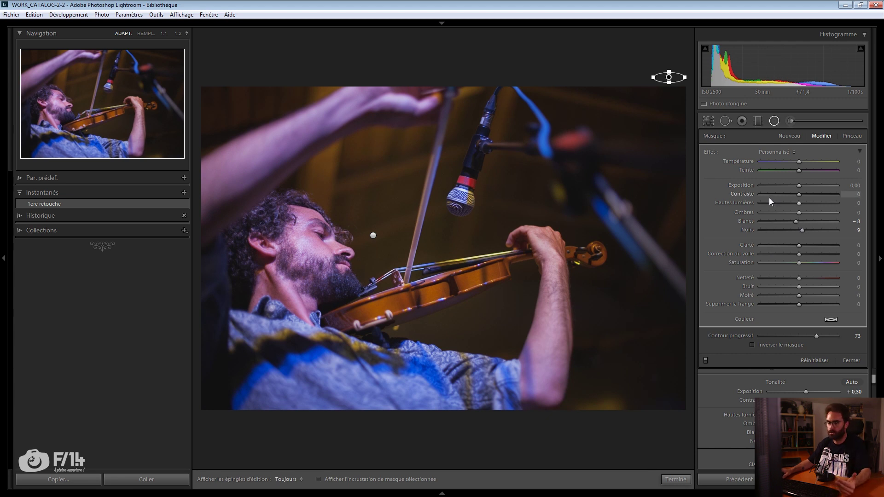
pyautogui.click(851, 360)
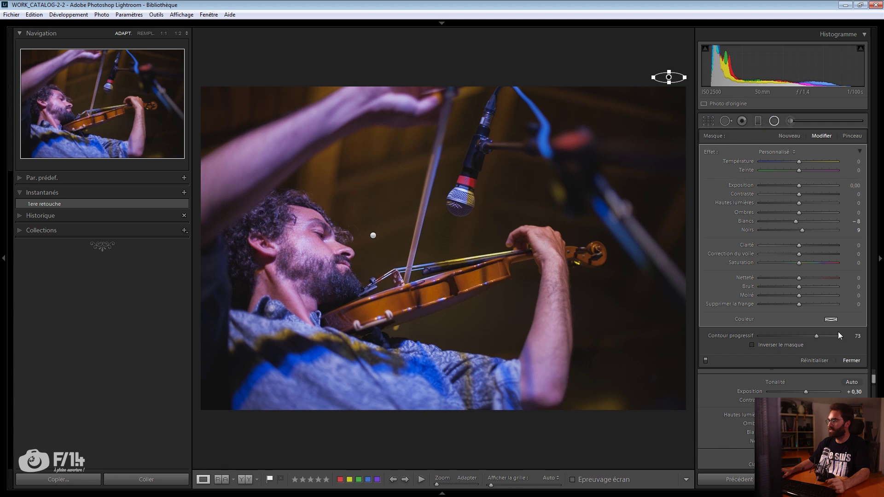
# Step: Try stacking global clarity +100 with three small radial filters at clarity 100 above the photo, and remove the effect
pyautogui.moveTo(848, 239); pyautogui.dragTo(875, 240)
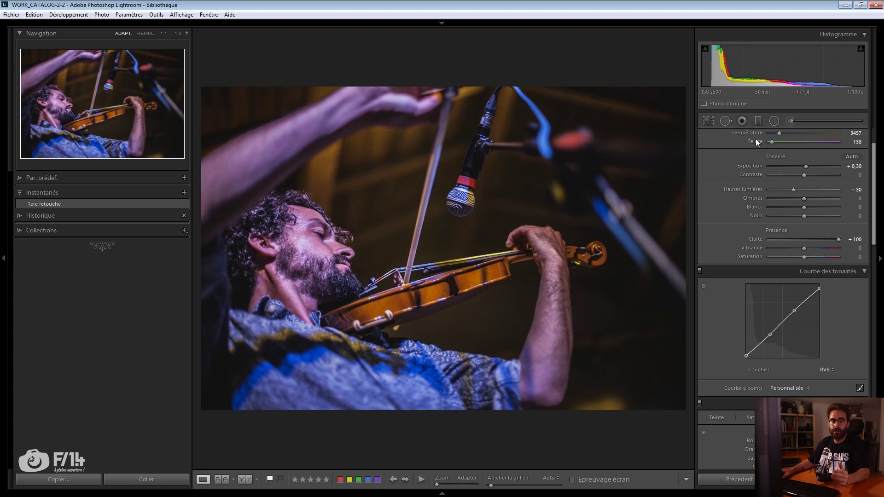
pyautogui.click(775, 120)
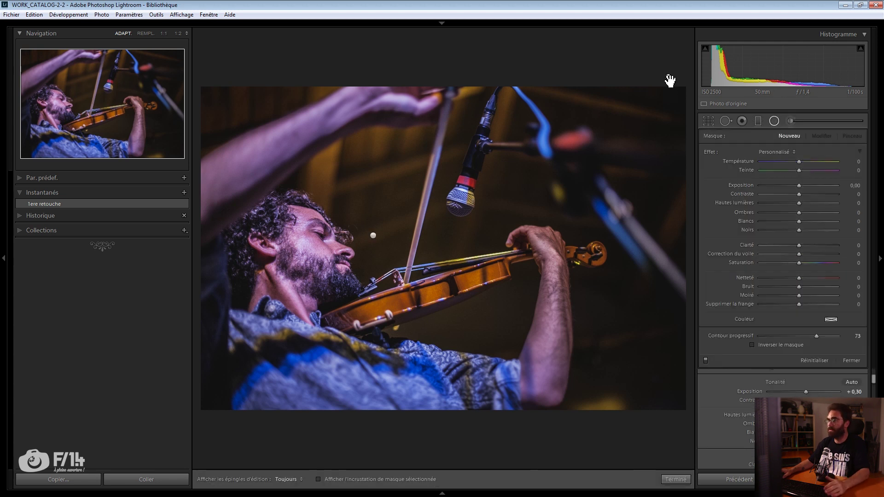
pyautogui.moveTo(498, 64); pyautogui.dragTo(521, 70)
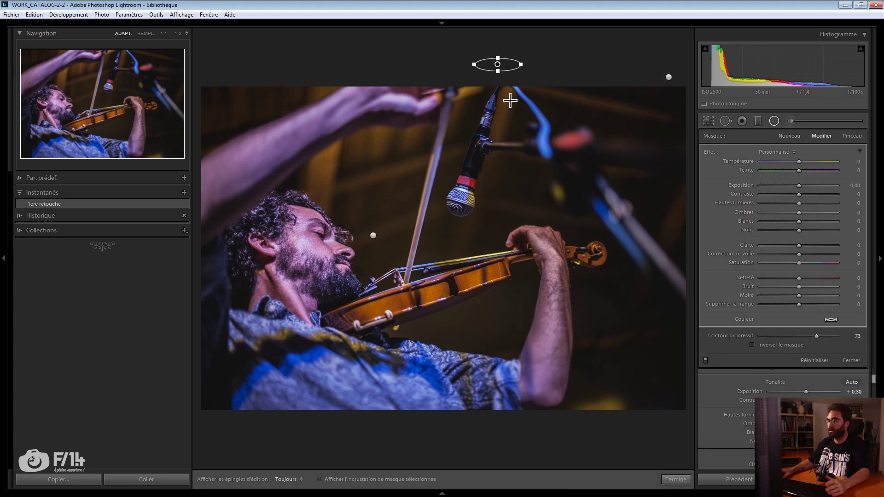
pyautogui.moveTo(801, 248); pyautogui.dragTo(873, 251)
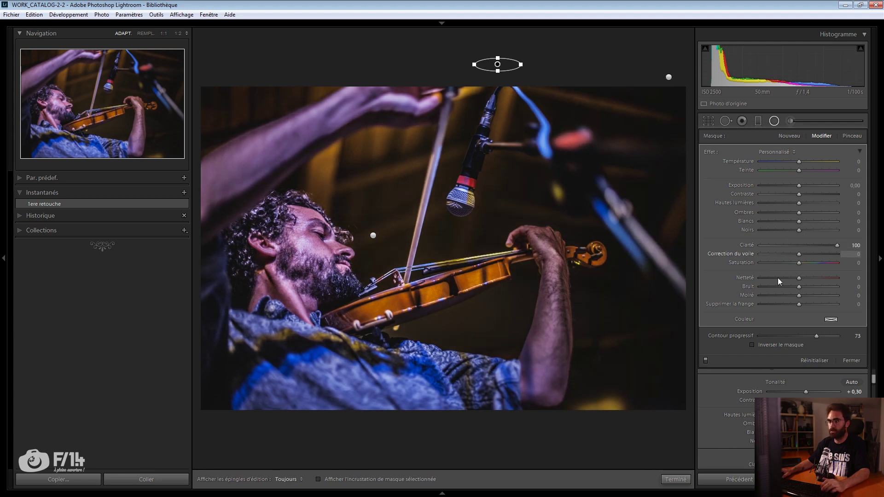
pyautogui.moveTo(394, 61); pyautogui.dragTo(415, 70)
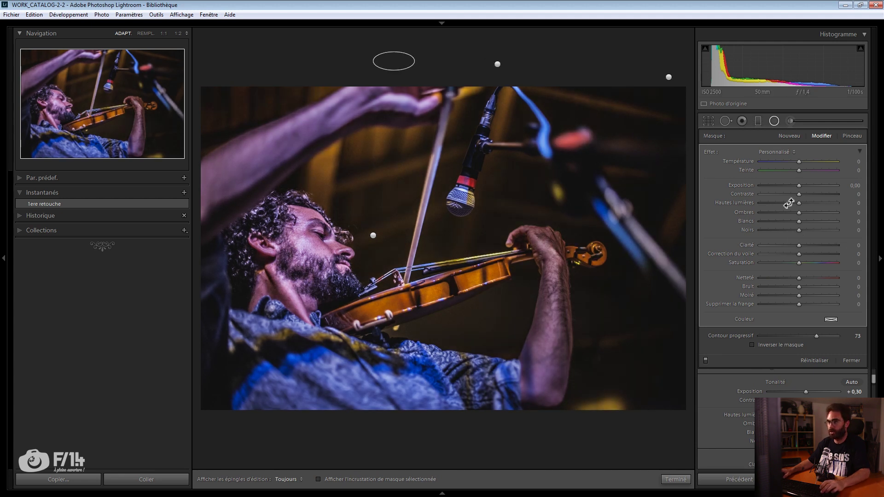
pyautogui.moveTo(801, 246); pyautogui.dragTo(868, 248)
pyautogui.moveTo(296, 55); pyautogui.dragTo(312, 62)
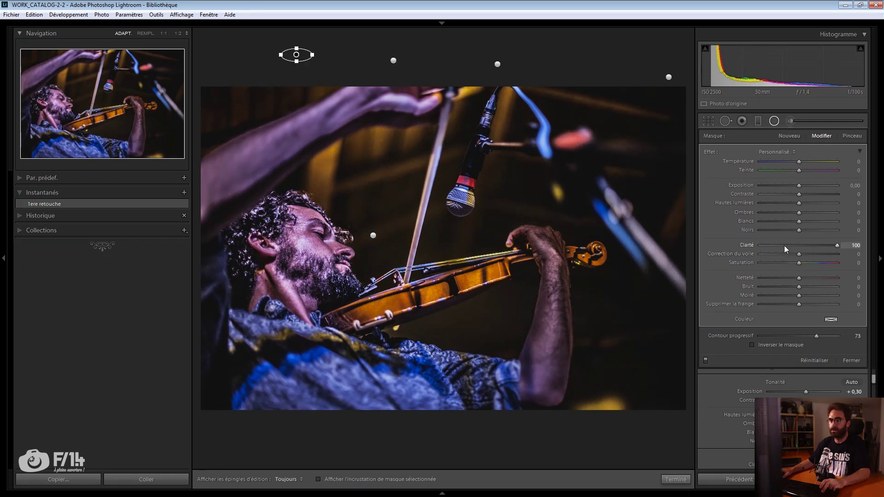
pyautogui.press('Delete')
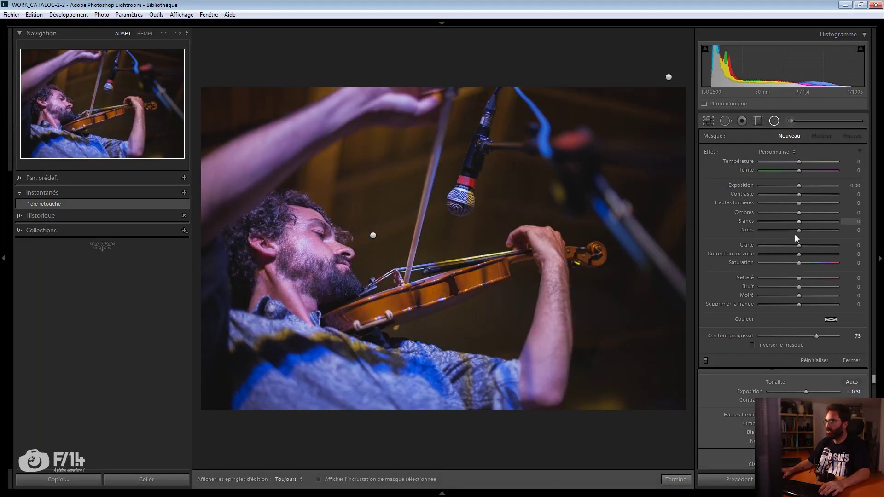
# Step: Leave the radial filter and set the violinist photo's contrast to +11 and vibrance to −13
pyautogui.click(851, 360)
pyautogui.moveTo(805, 173); pyautogui.dragTo(808, 174)
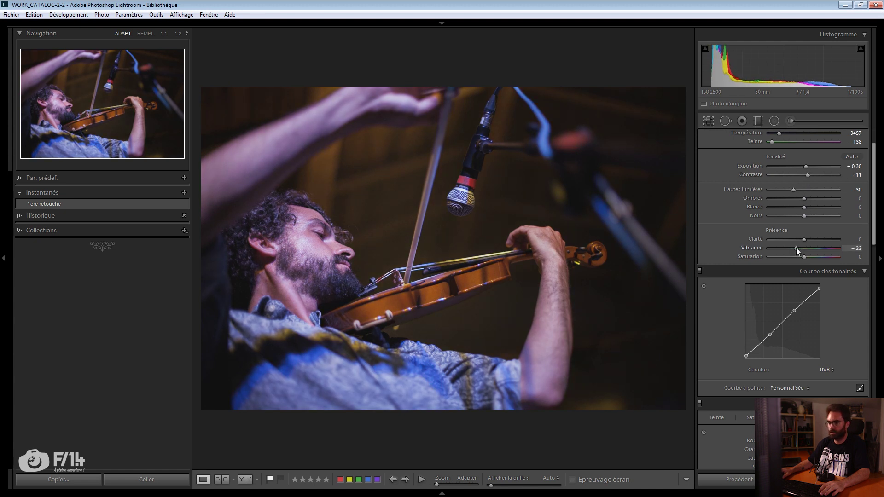
pyautogui.moveTo(797, 248); pyautogui.dragTo(800, 248)
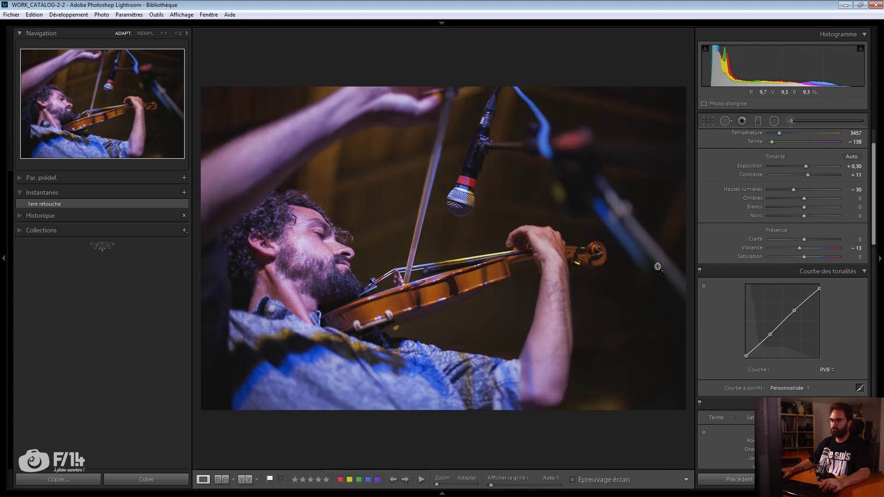
# Step: Set the post-crop vignette amount to −21 and load the 1ere retouche snapshot for comparison
pyautogui.scroll(-15, 805, 306)
pyautogui.moveTo(804, 317); pyautogui.dragTo(797, 316)
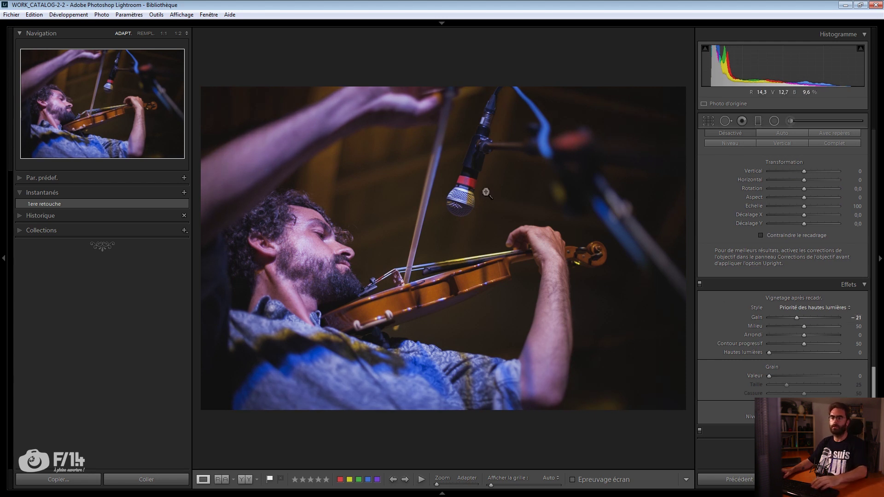
pyautogui.click(39, 202)
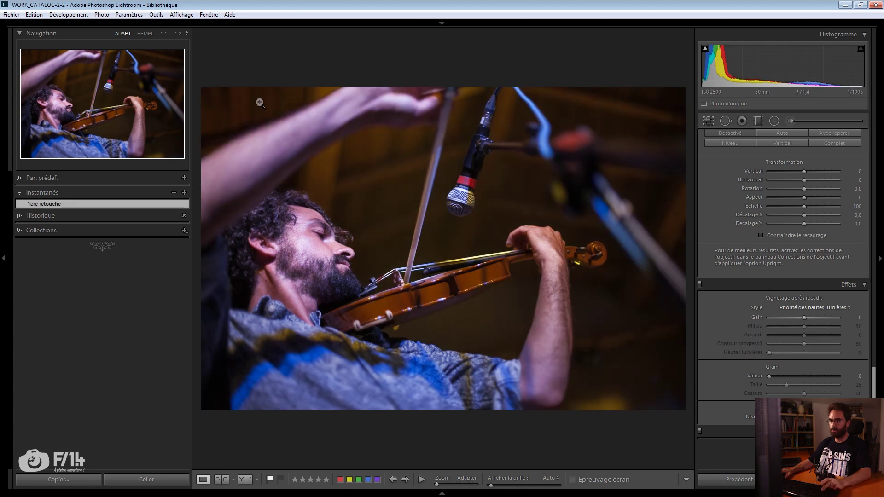
# Step: Display all the retouched photos of the 01 - Lightroom folder side by side in Survey view
pyautogui.press('g')
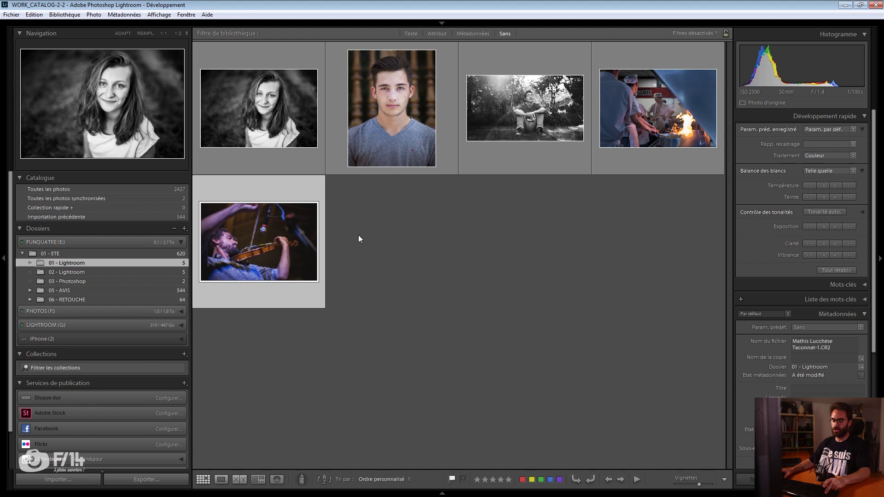
pyautogui.hotkey('ctrl', 'a')
pyautogui.press('n')
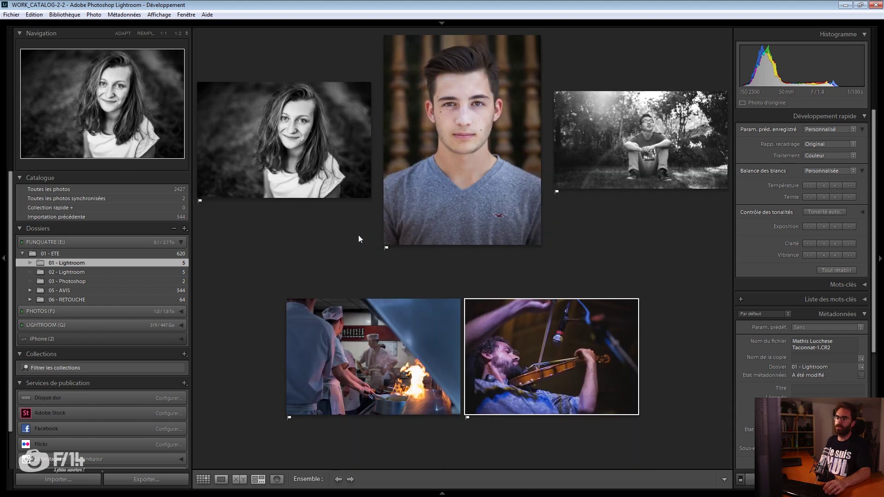
pyautogui.press('Tab')
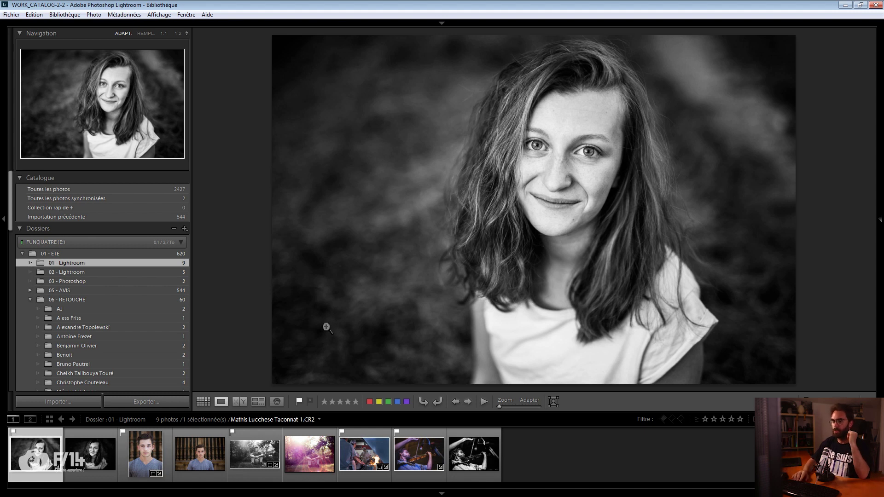
# Step: Compare the retouched black-and-white portrait of the young woman with its darker submitted JPG version
pyautogui.press('Right')
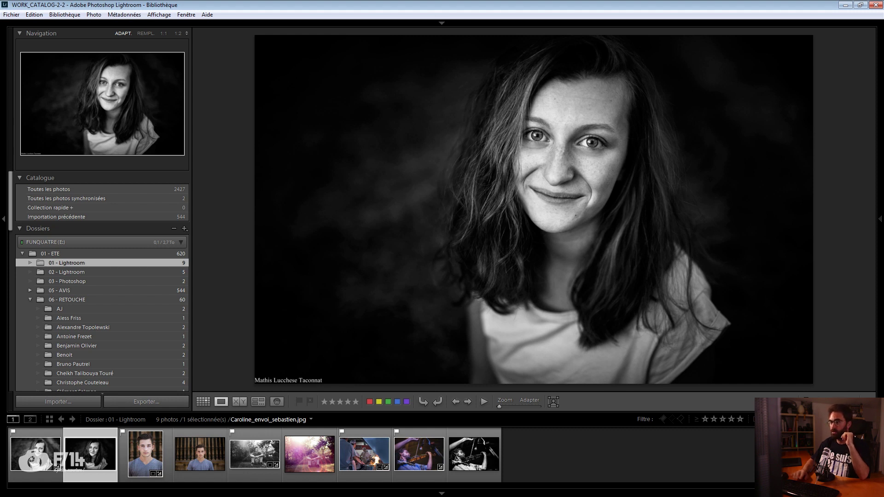
pyautogui.press('Left')
pyautogui.press('Right')
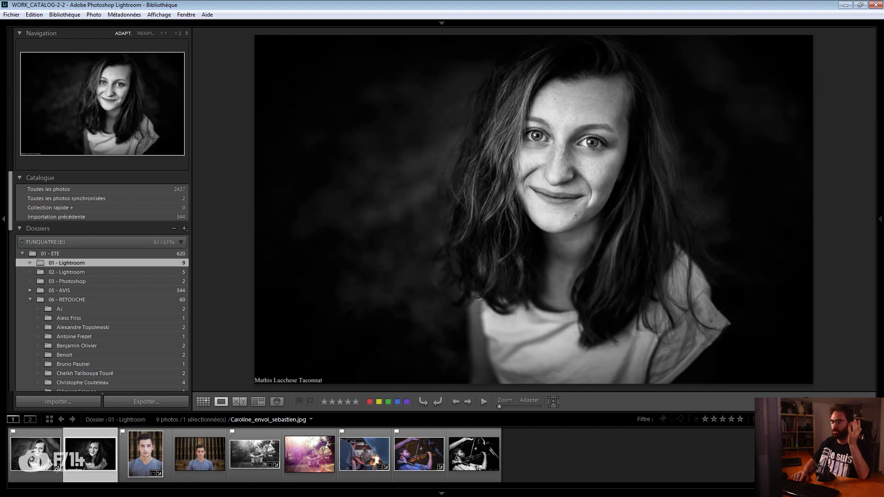
# Step: Compare the cropped portrait of the young man with the wider version in retouch par moi.jpg
pyautogui.press('Right')
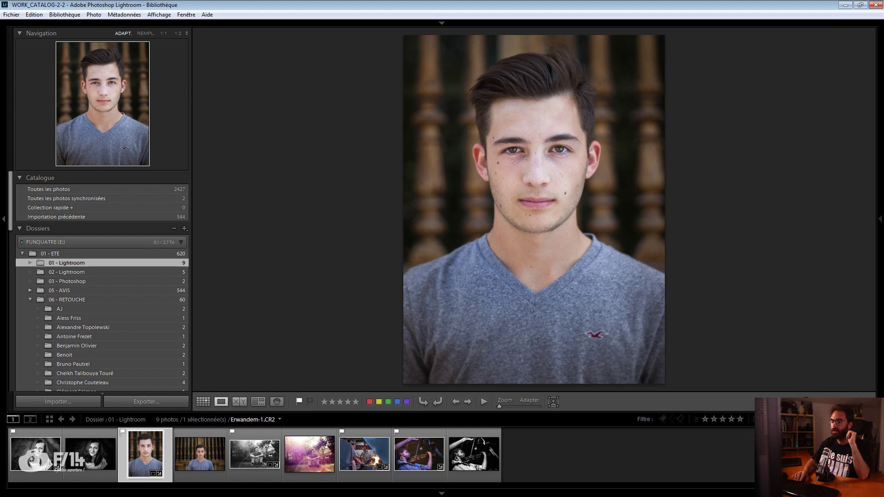
pyautogui.press('Right')
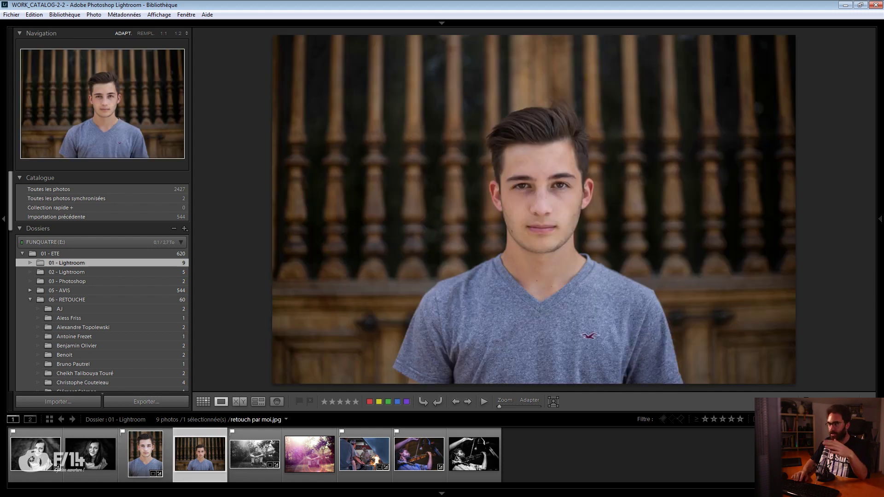
pyautogui.press('Left')
pyautogui.press('Right')
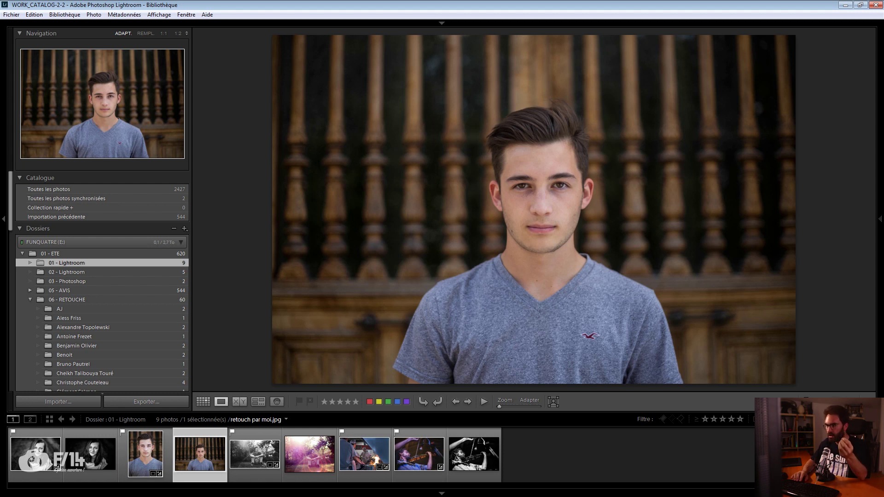
pyautogui.press('Left')
pyautogui.press('Right')
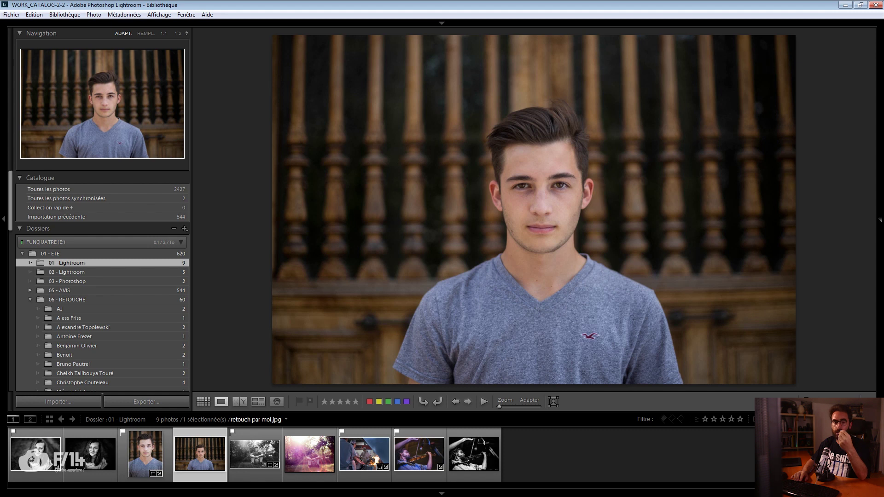
# Step: Compare the black-and-white photo of the man seated on the grass with its purple-toned proposed JPG version
pyautogui.press('Right')
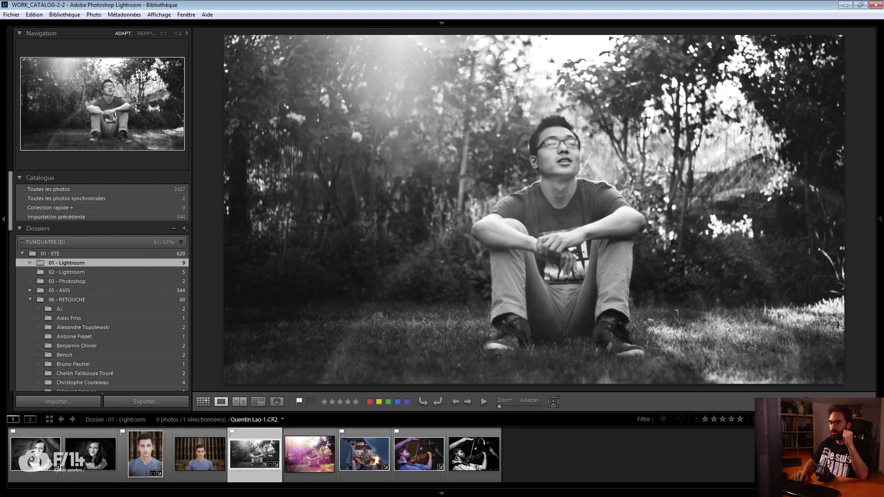
pyautogui.press('Right')
pyautogui.press('Left')
pyautogui.press('Right')
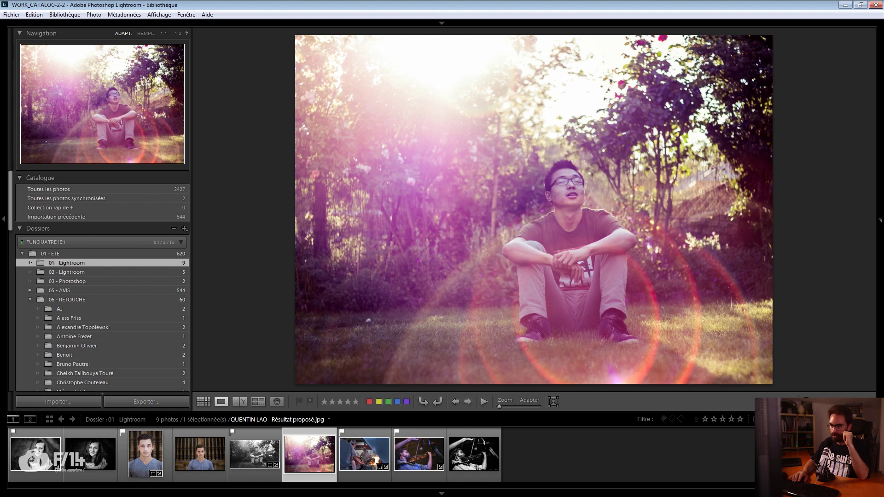
pyautogui.click(255, 455)
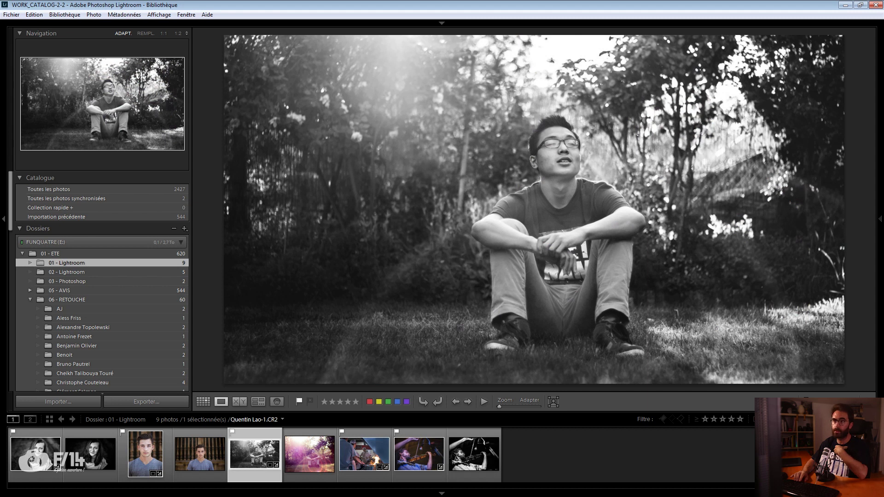
# Step: Show the retouched kitchen photo and compare it with its published Instagram version in the browser
pyautogui.click(365, 455)
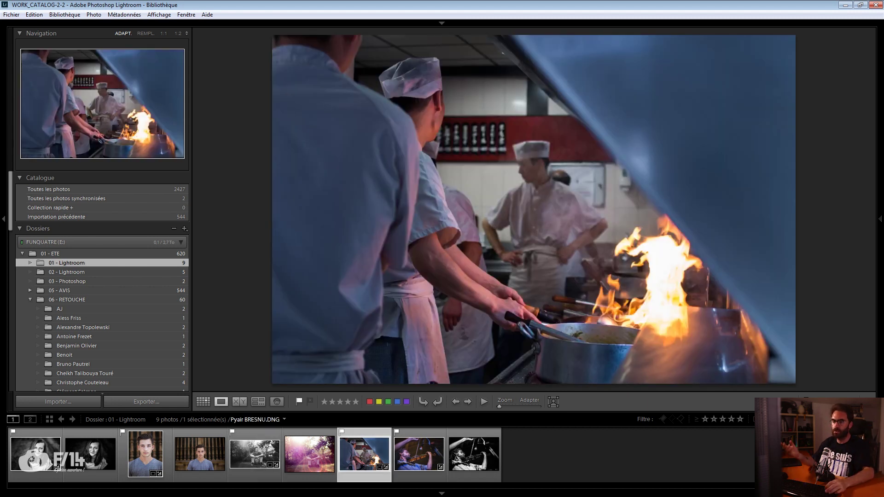
pyautogui.hotkey('alt', 'Tab')
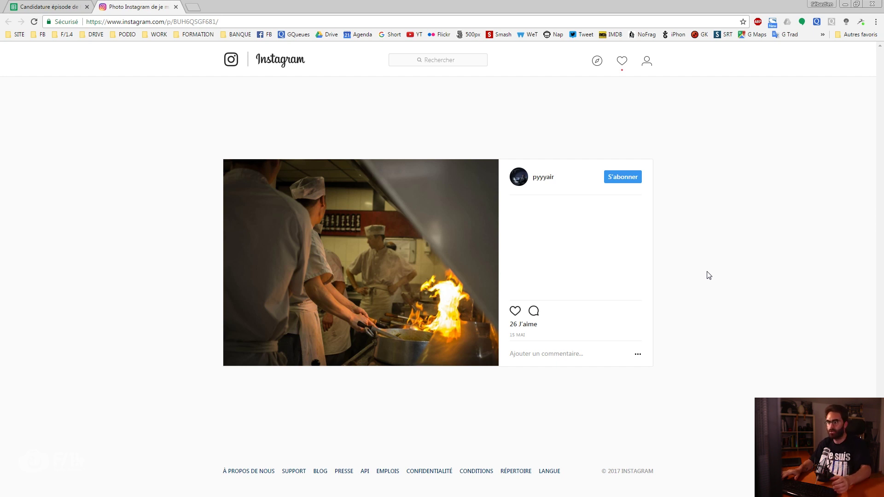
pyautogui.hotkey('alt', 'Tab')
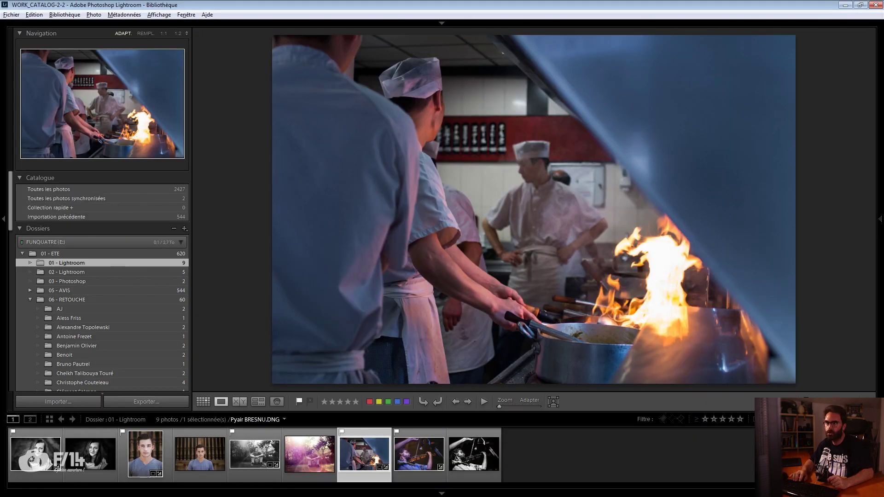
# Step: Compare the retouched color photo of the violinist with its black-and-white version in IMG_5983-1230.jpg, finishing on the color photo
pyautogui.press('Right')
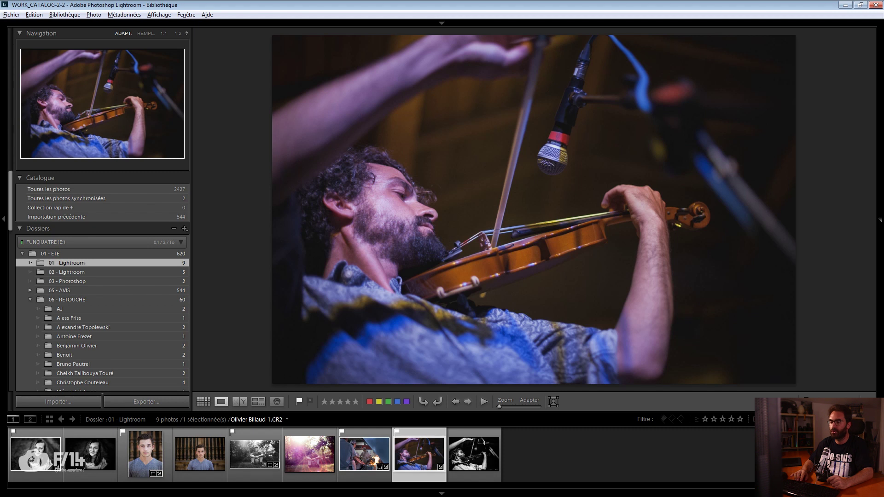
pyautogui.press('Right')
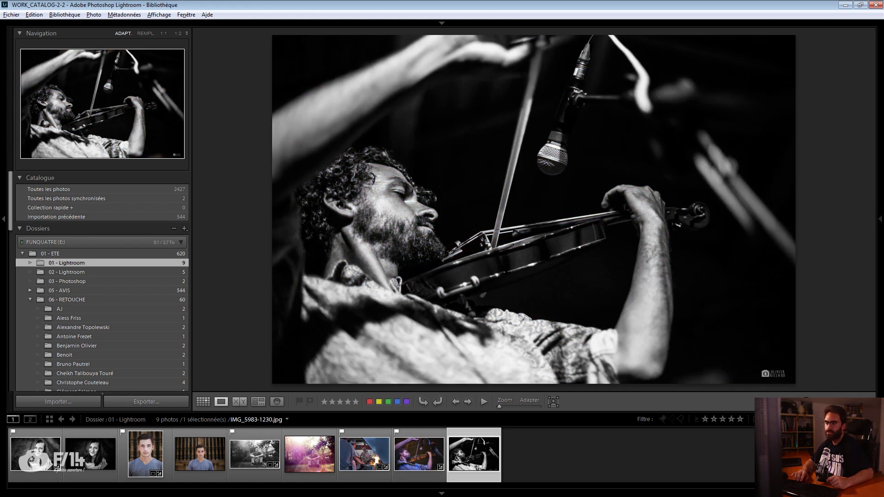
pyautogui.press('Left')
pyautogui.press('Right')
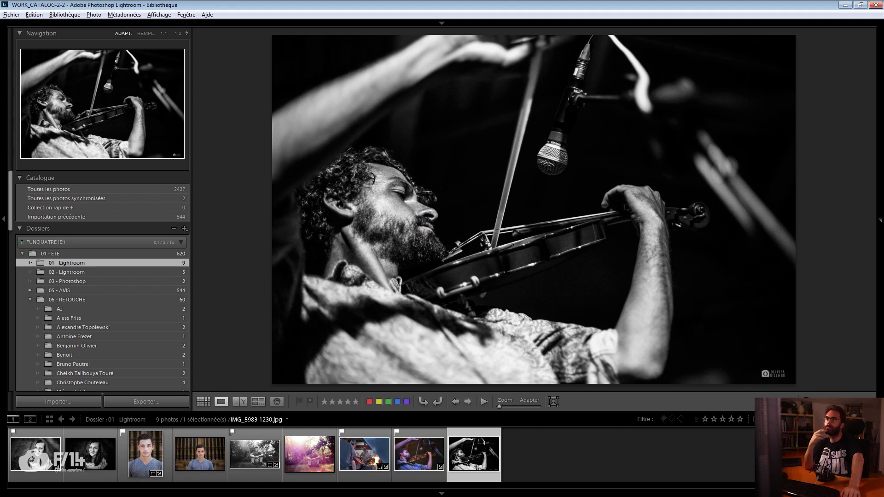
pyautogui.press('Left')
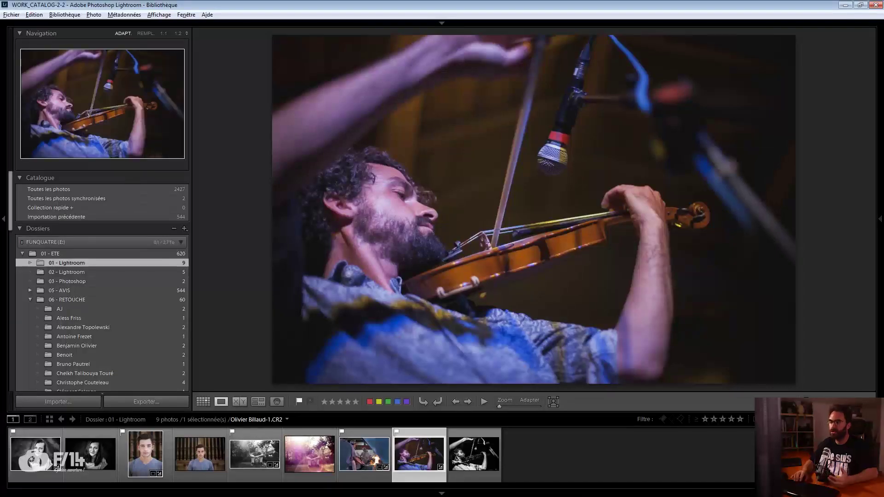
pyautogui.press('Right')
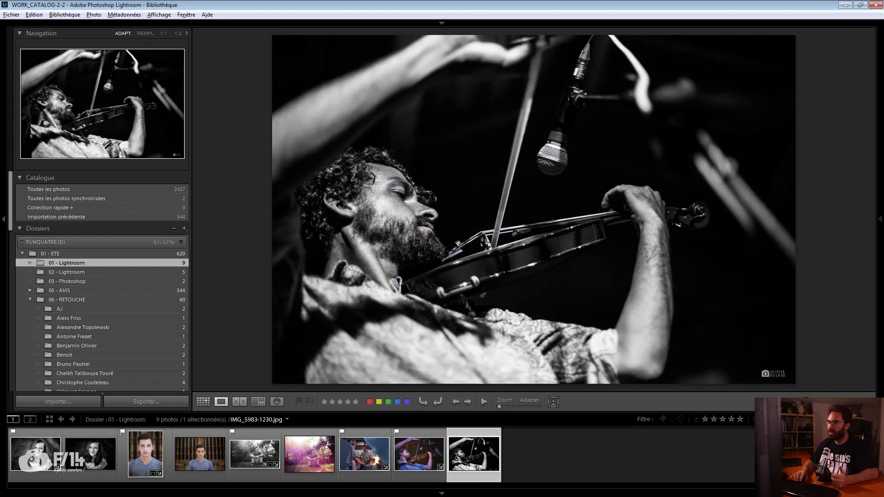
pyautogui.press('Left')
pyautogui.press('Right')
pyautogui.press('Left')
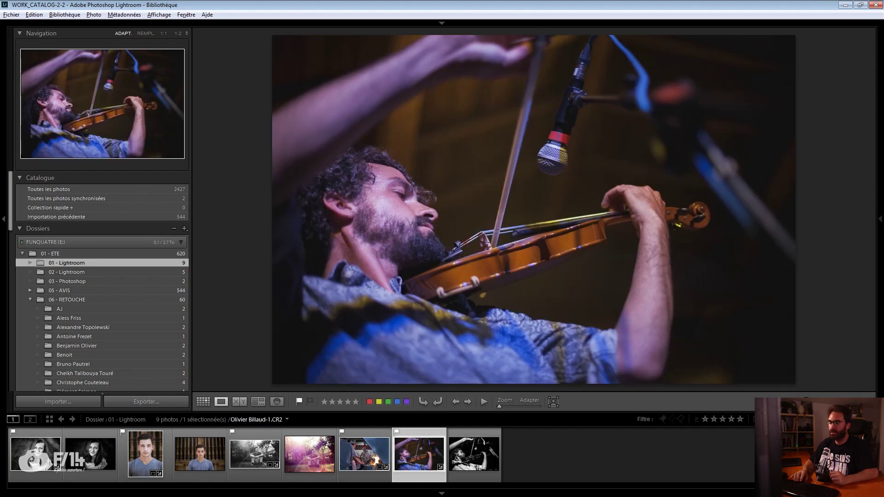